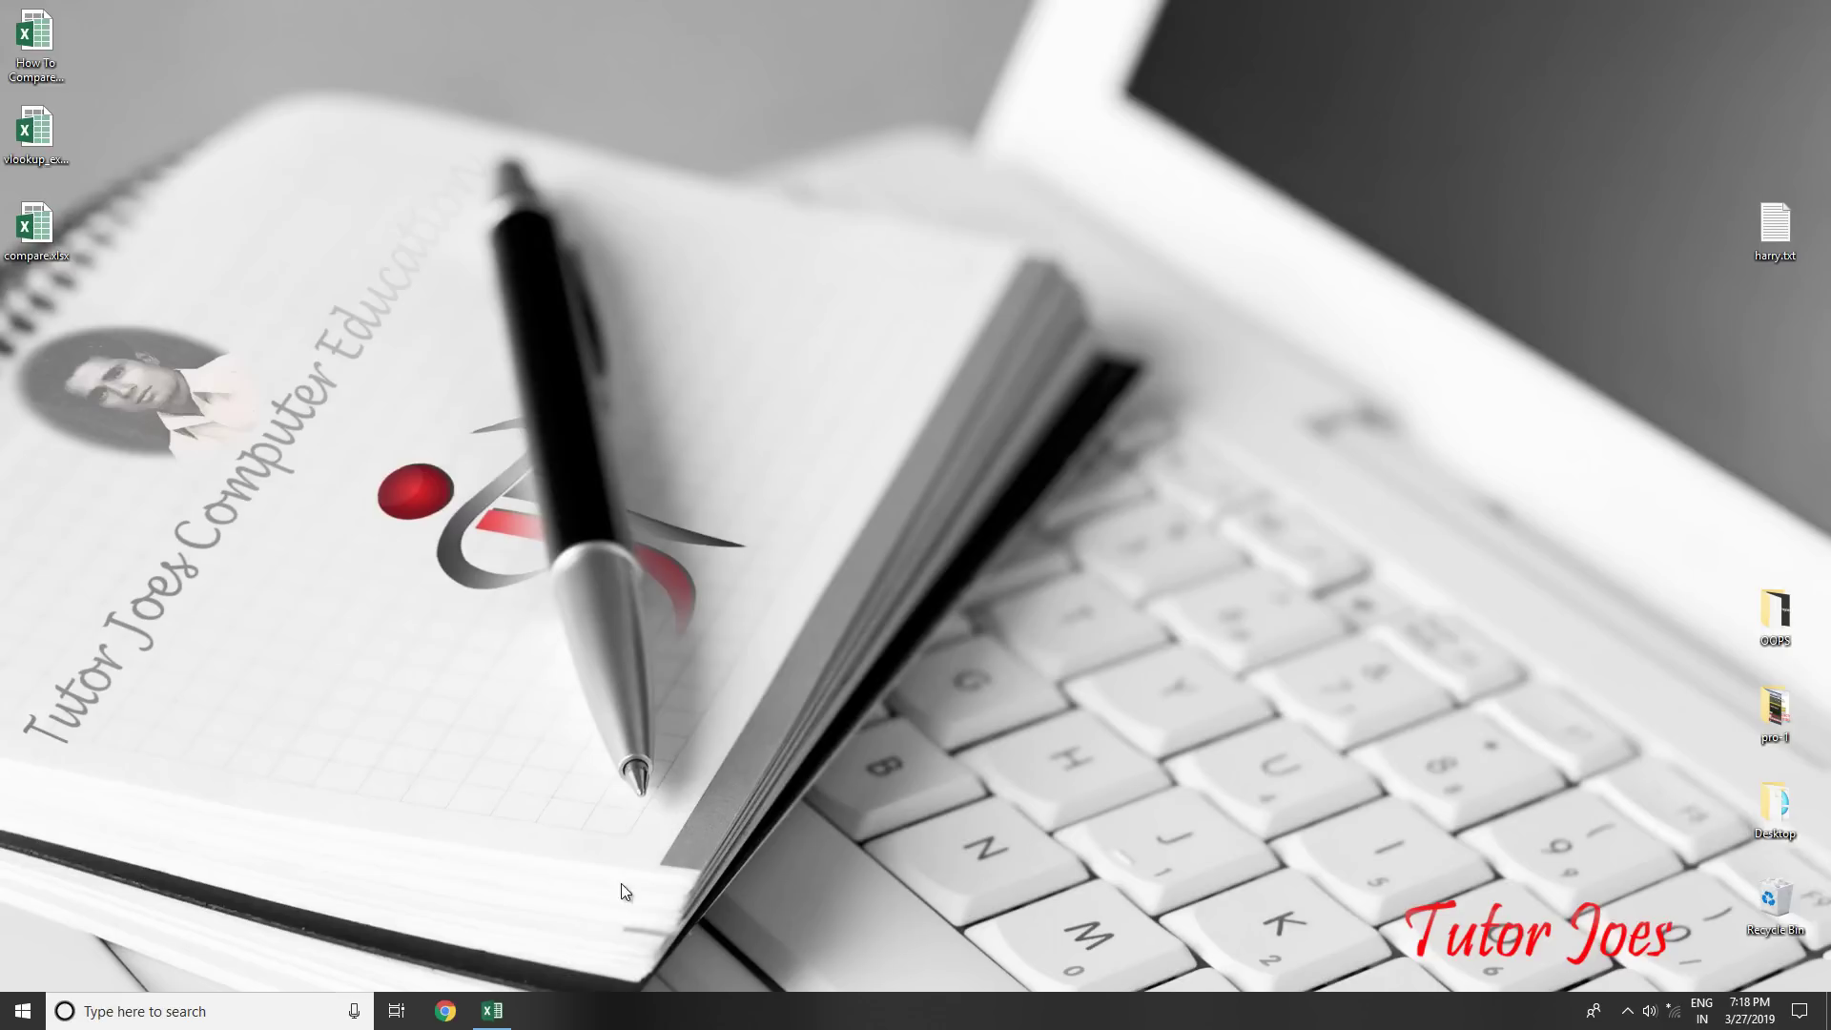
# Restore the compare.xlsx workbook window from the taskbar
pyautogui.click(503, 1008)
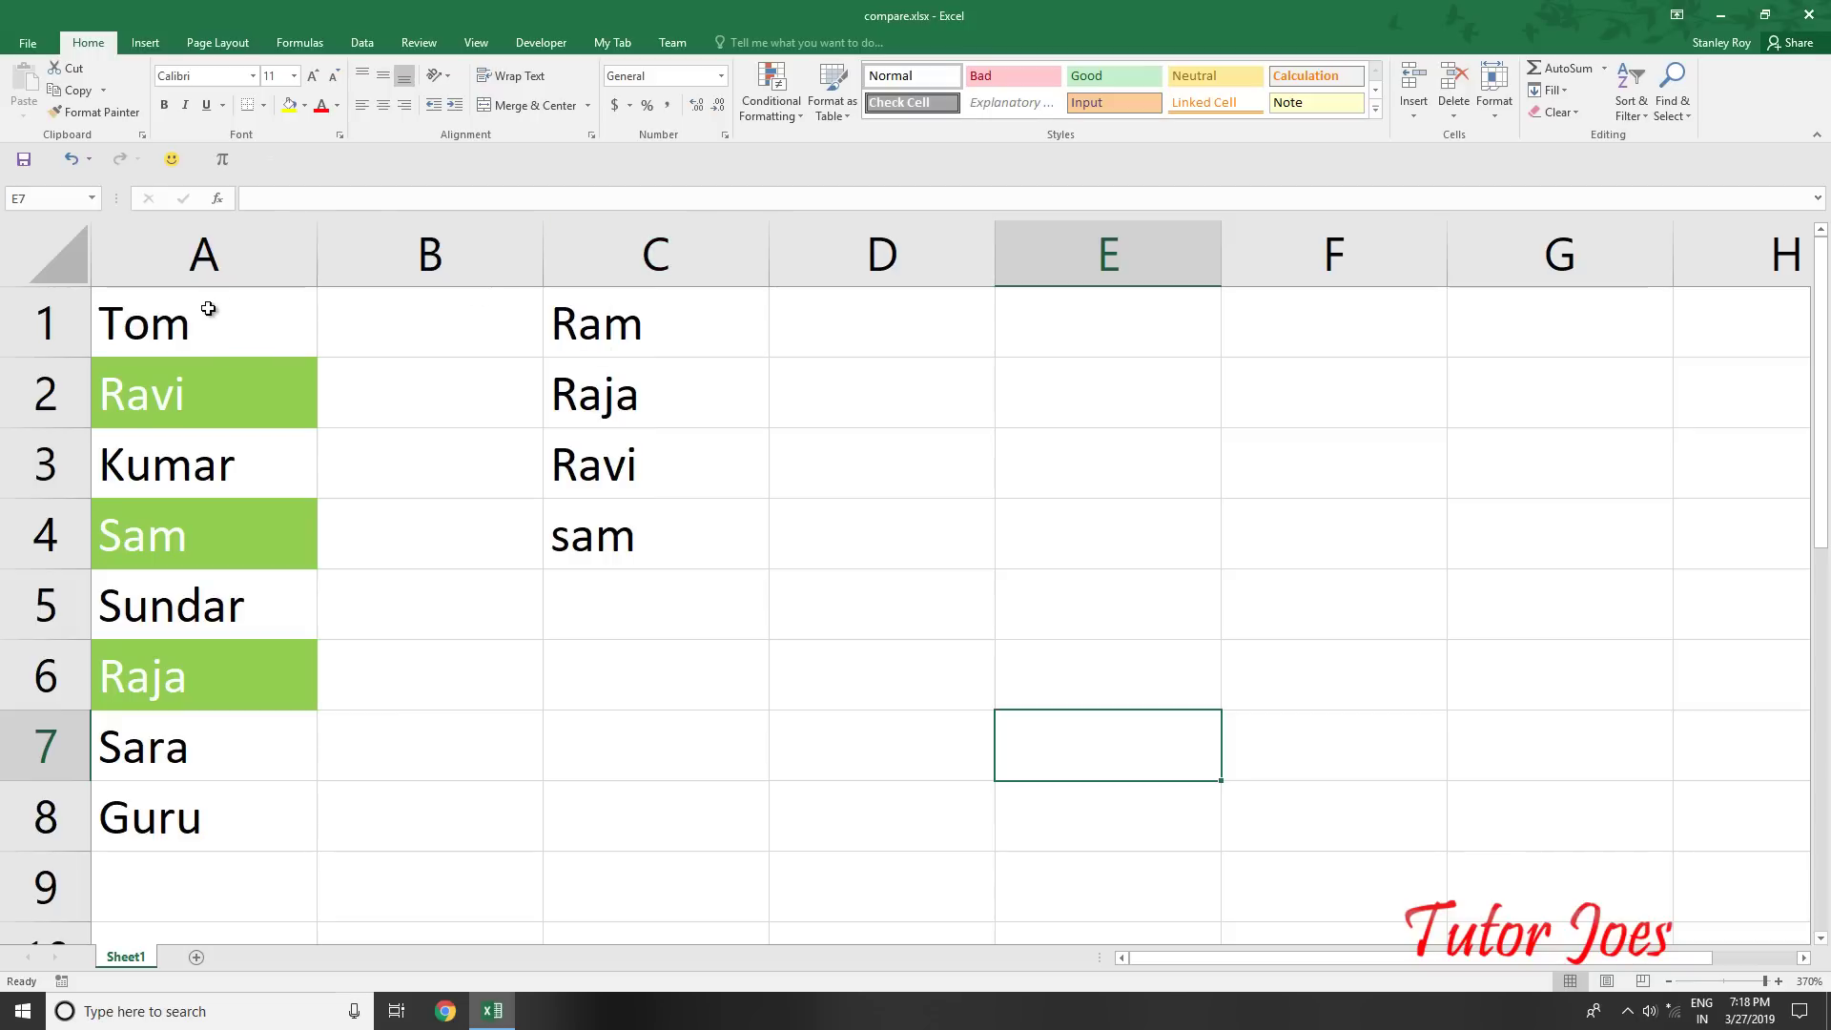
# Select the names in column A and column C to review both lists
pyautogui.moveTo(208, 308); pyautogui.dragTo(254, 838)
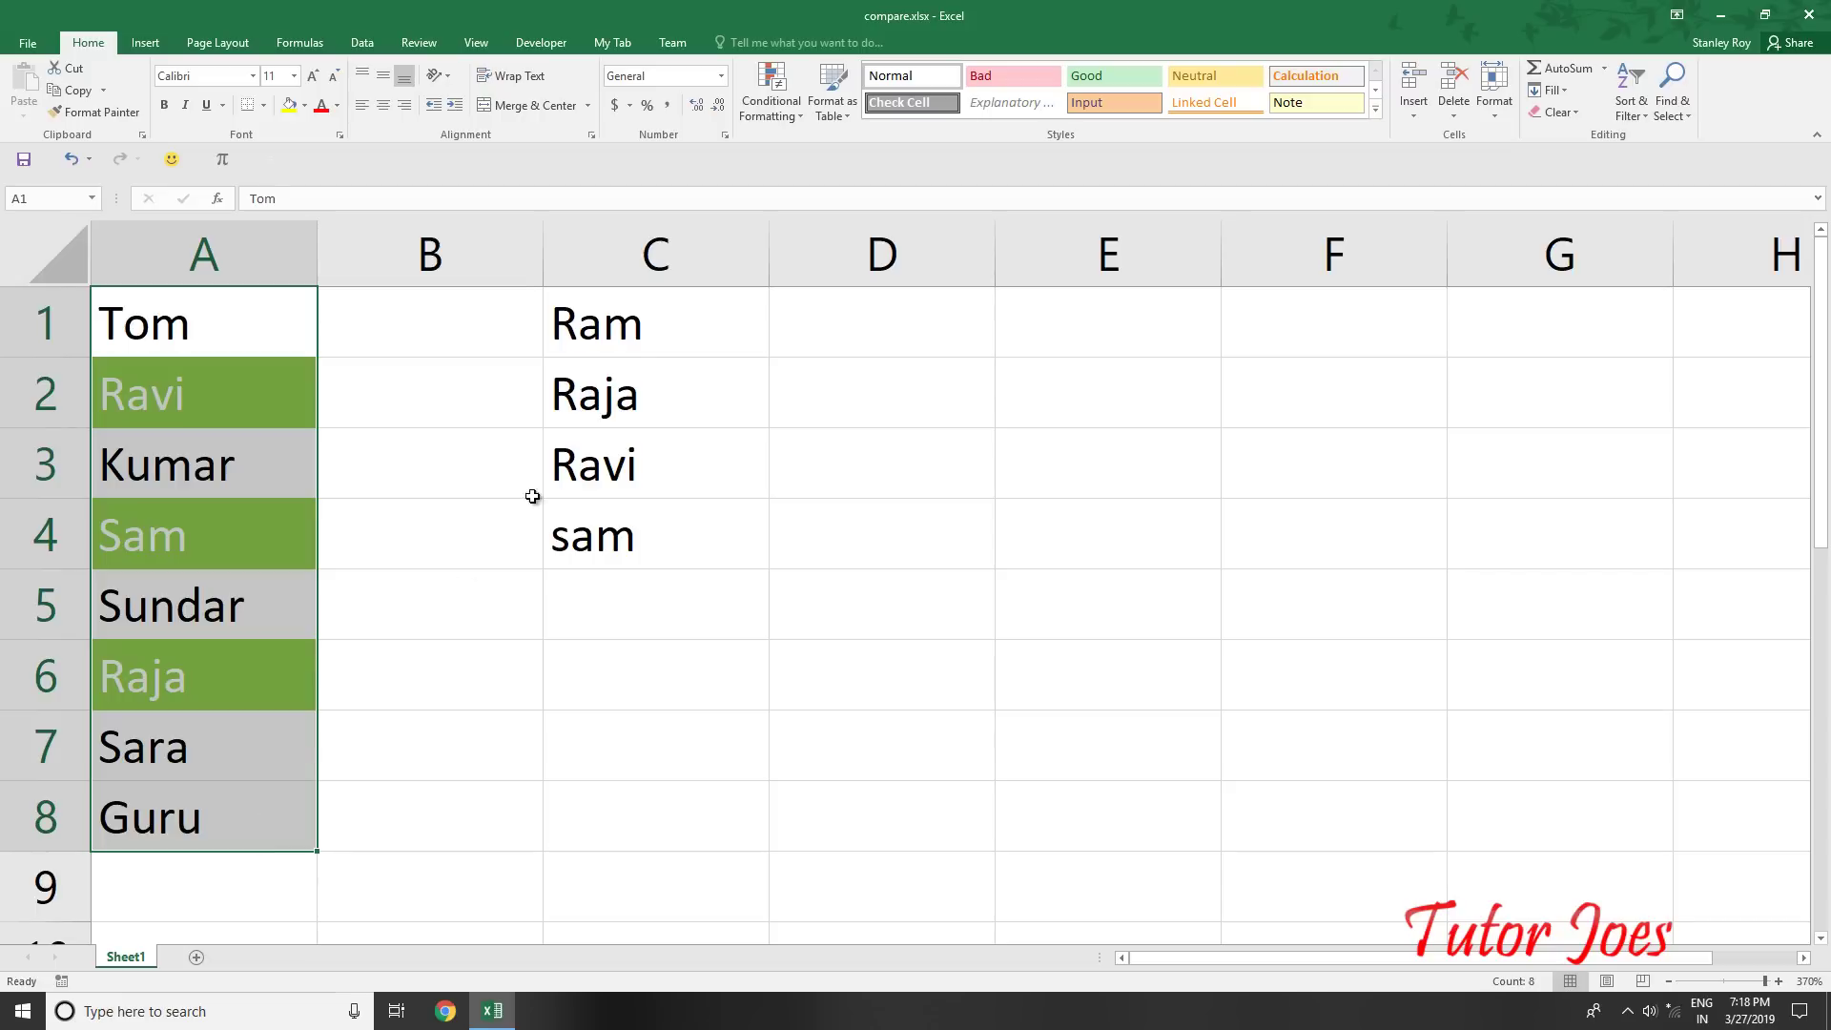
pyautogui.click(214, 240)
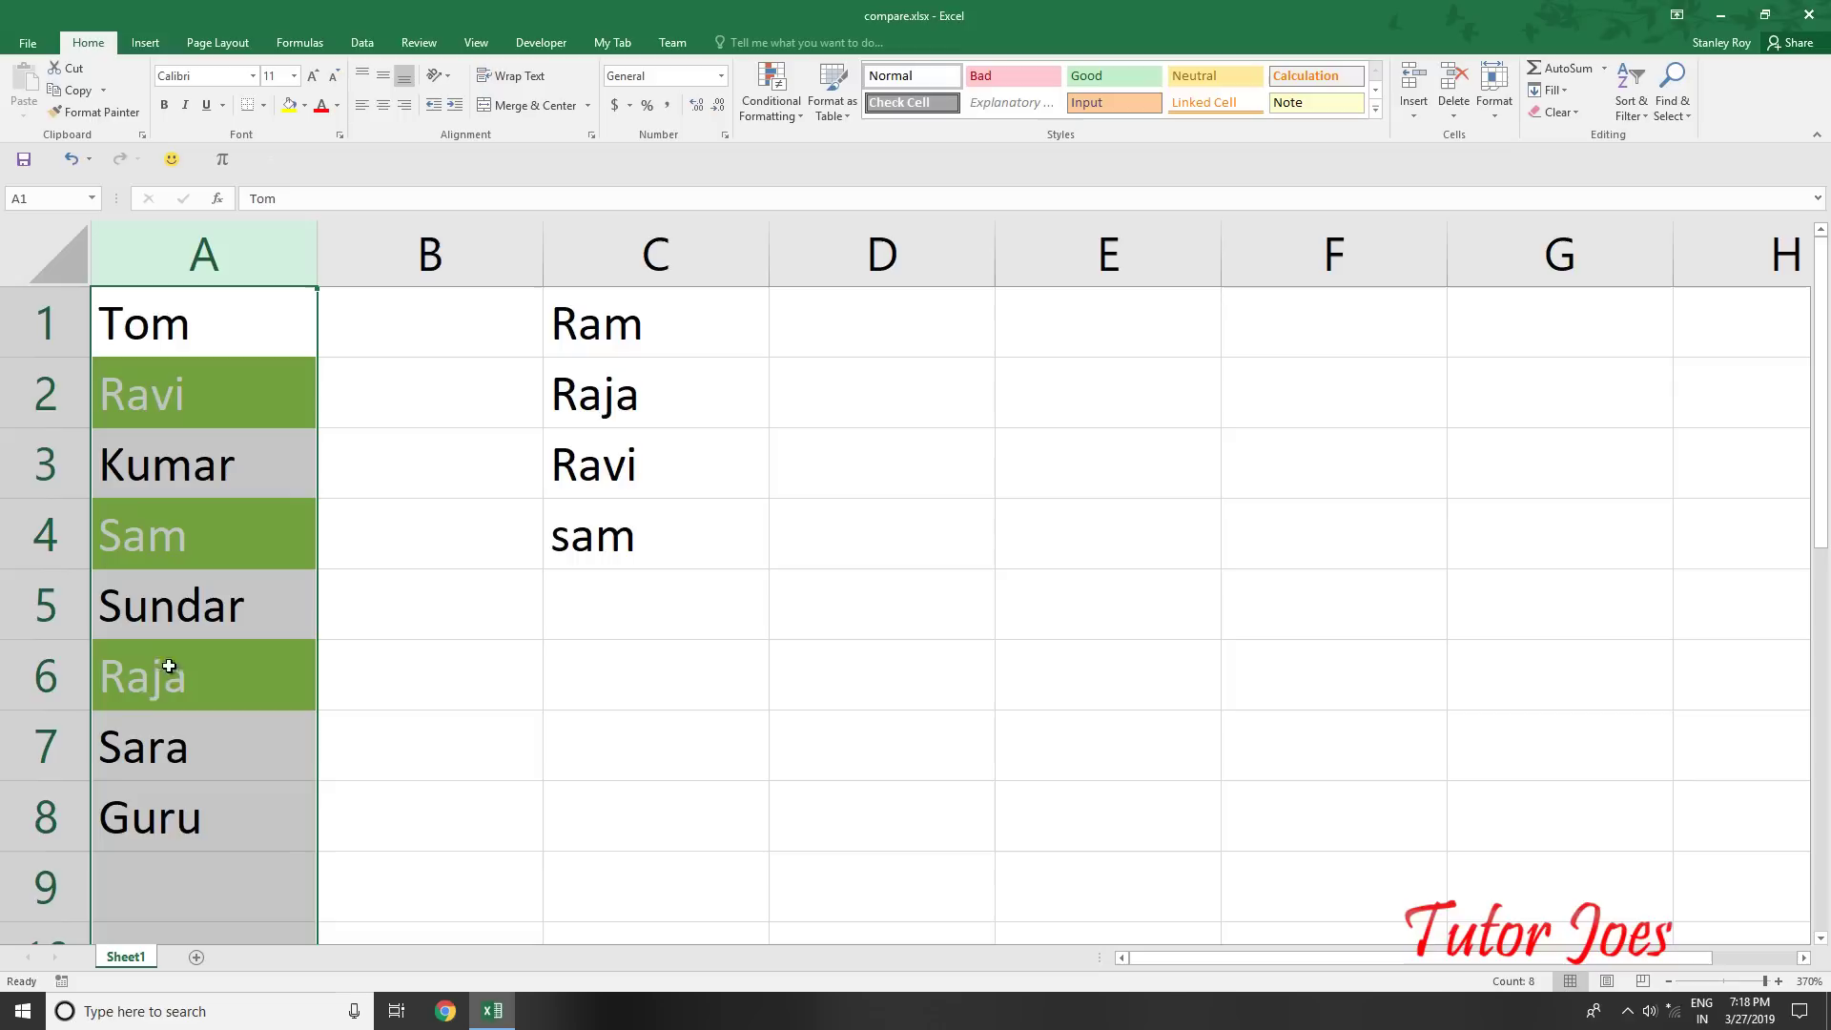
pyautogui.click(180, 817)
pyautogui.moveTo(642, 295); pyautogui.dragTo(641, 525)
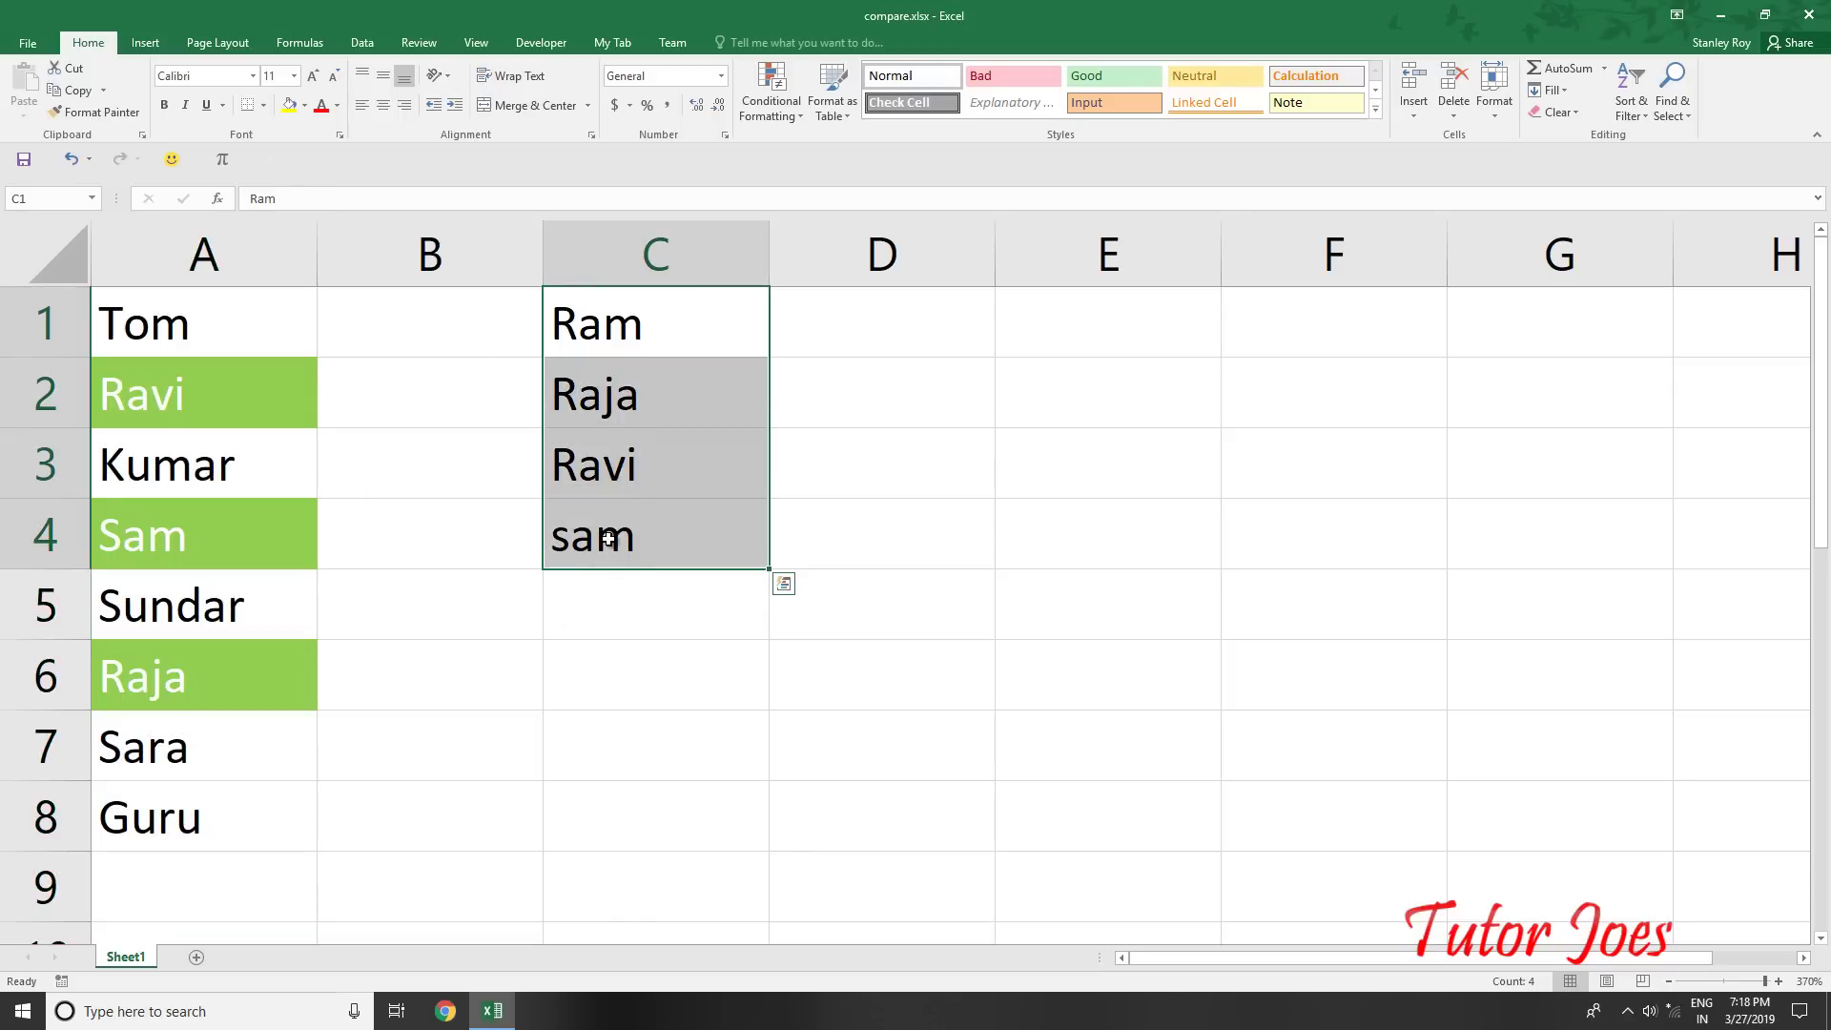
# Replace sam in C4 with Tom and recheck the names in columns C and A
pyautogui.click(634, 551)
pyautogui.press('Delete')
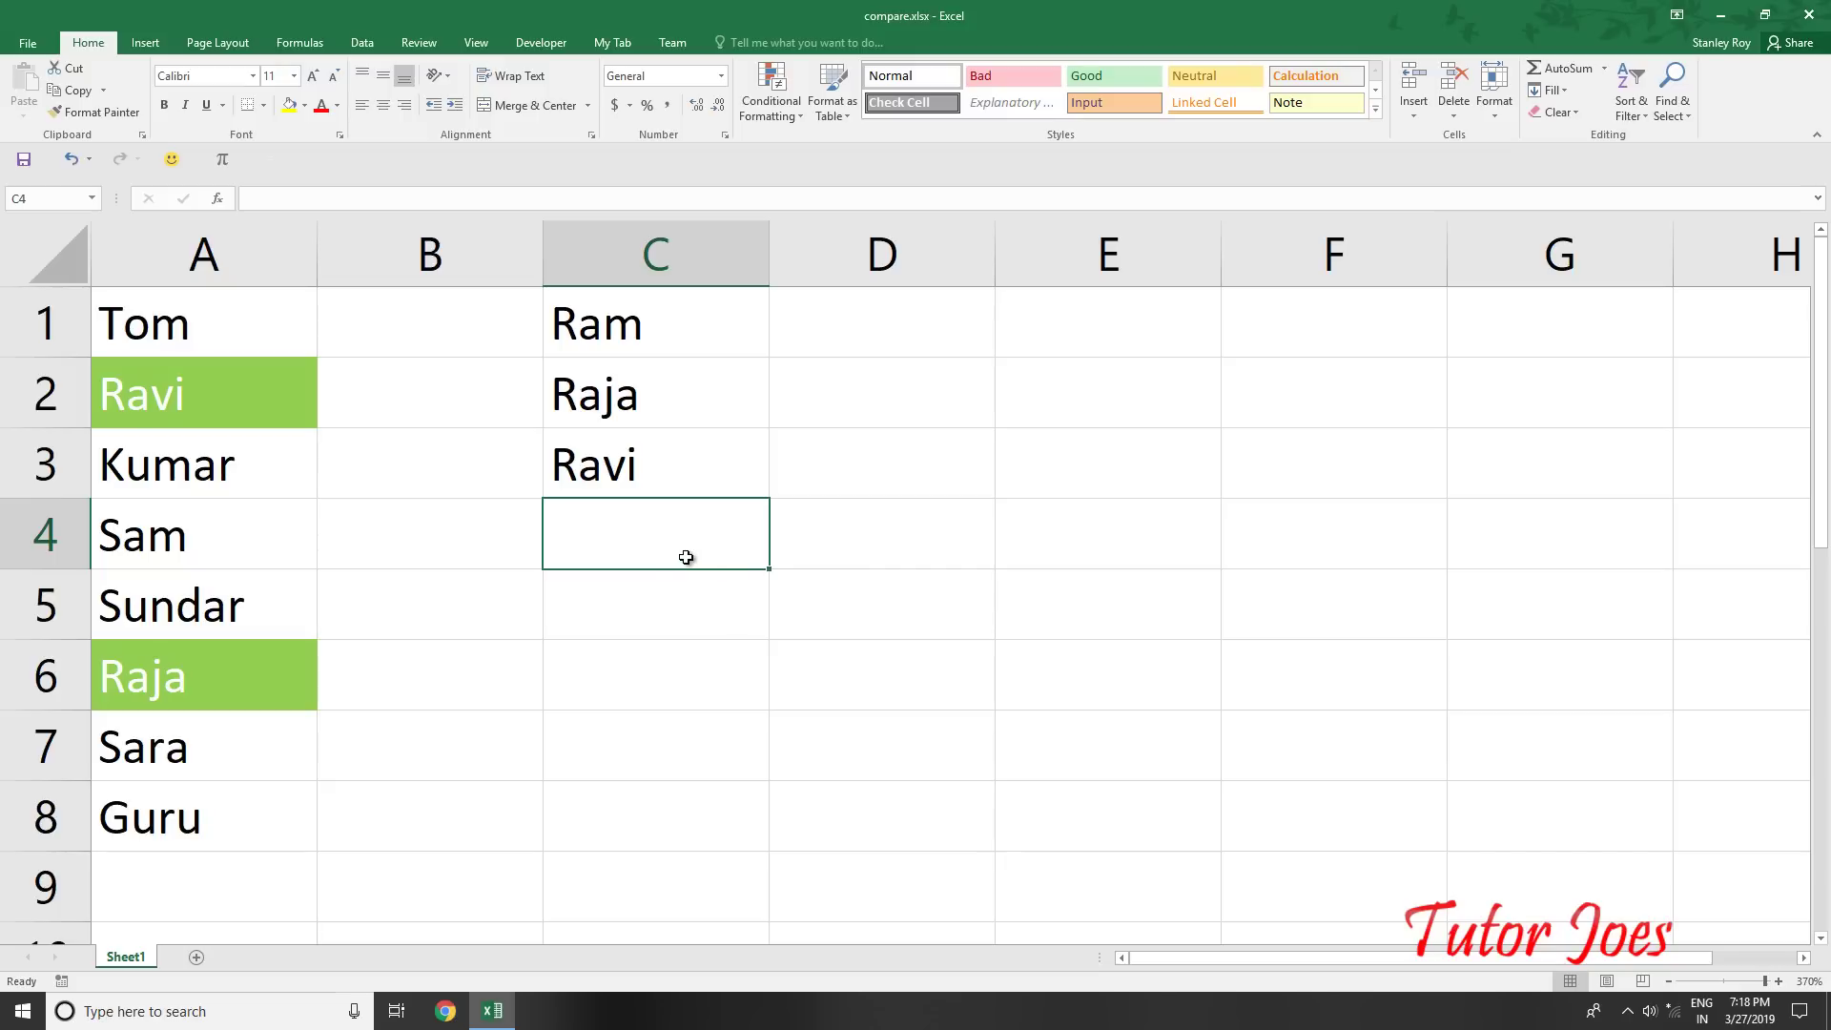
pyautogui.write('Tom')
pyautogui.press('Return')
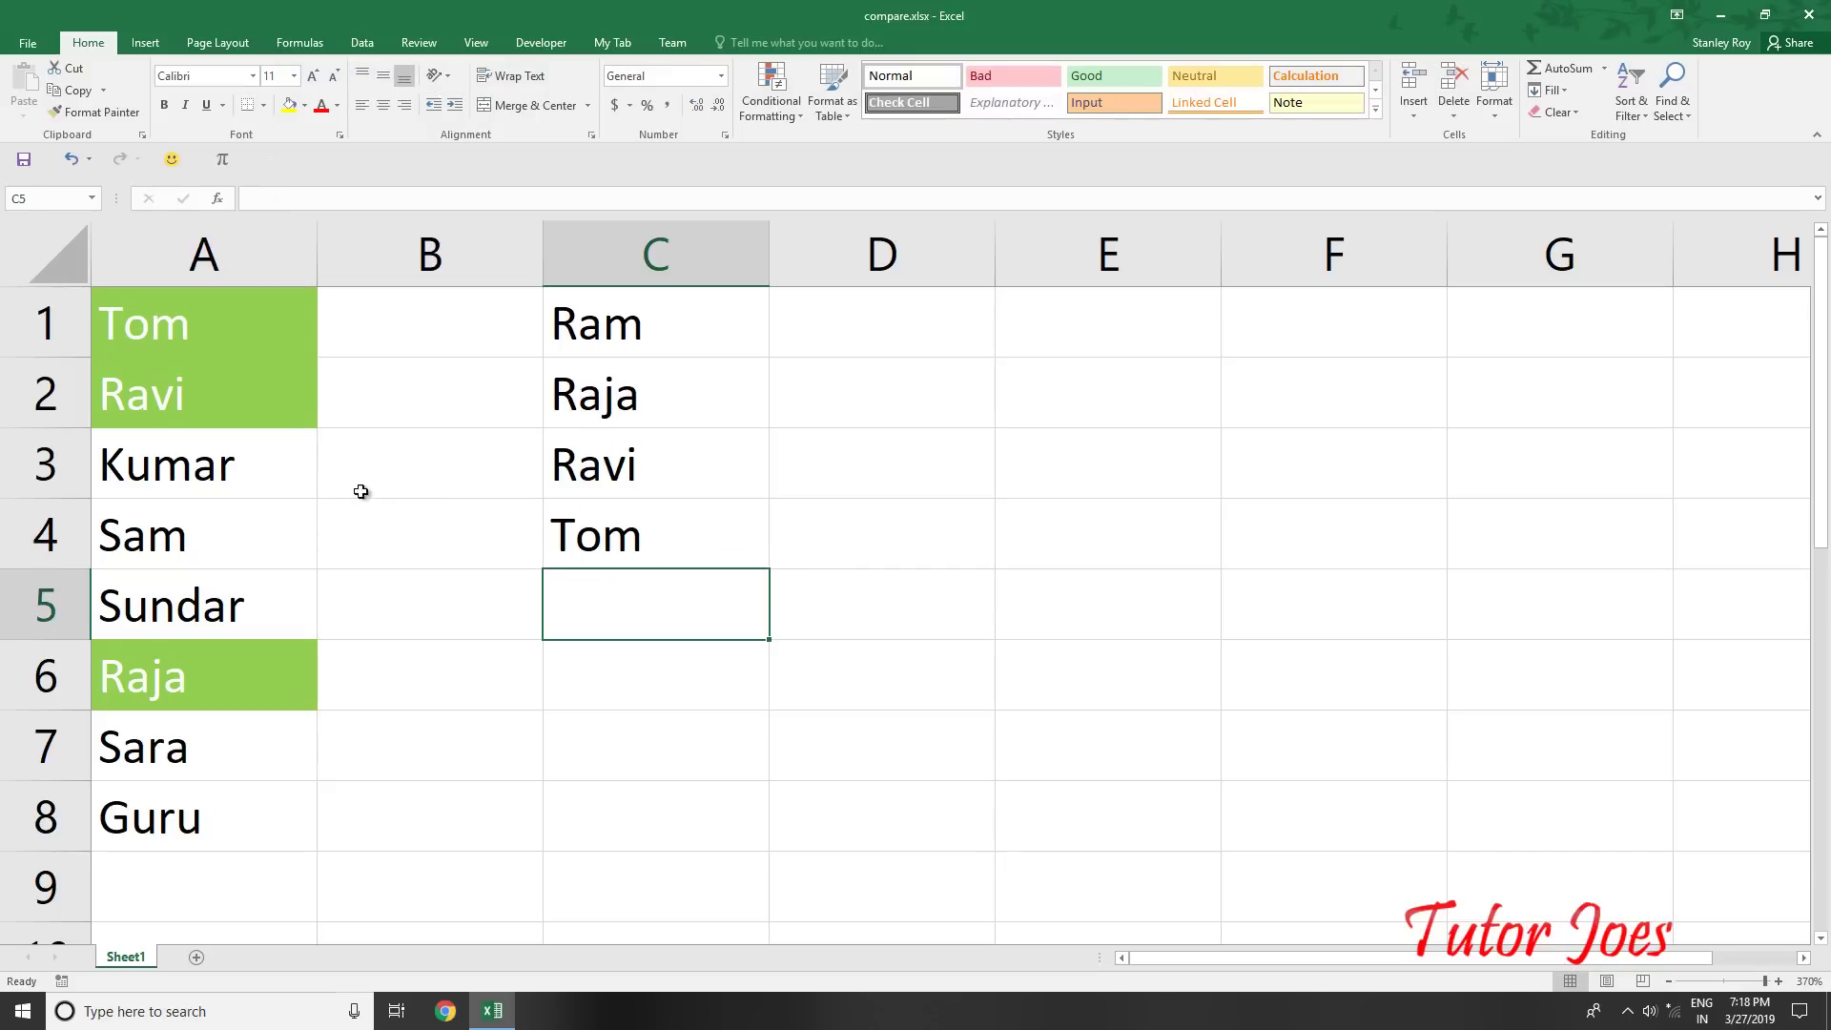
pyautogui.moveTo(640, 298); pyautogui.dragTo(621, 520)
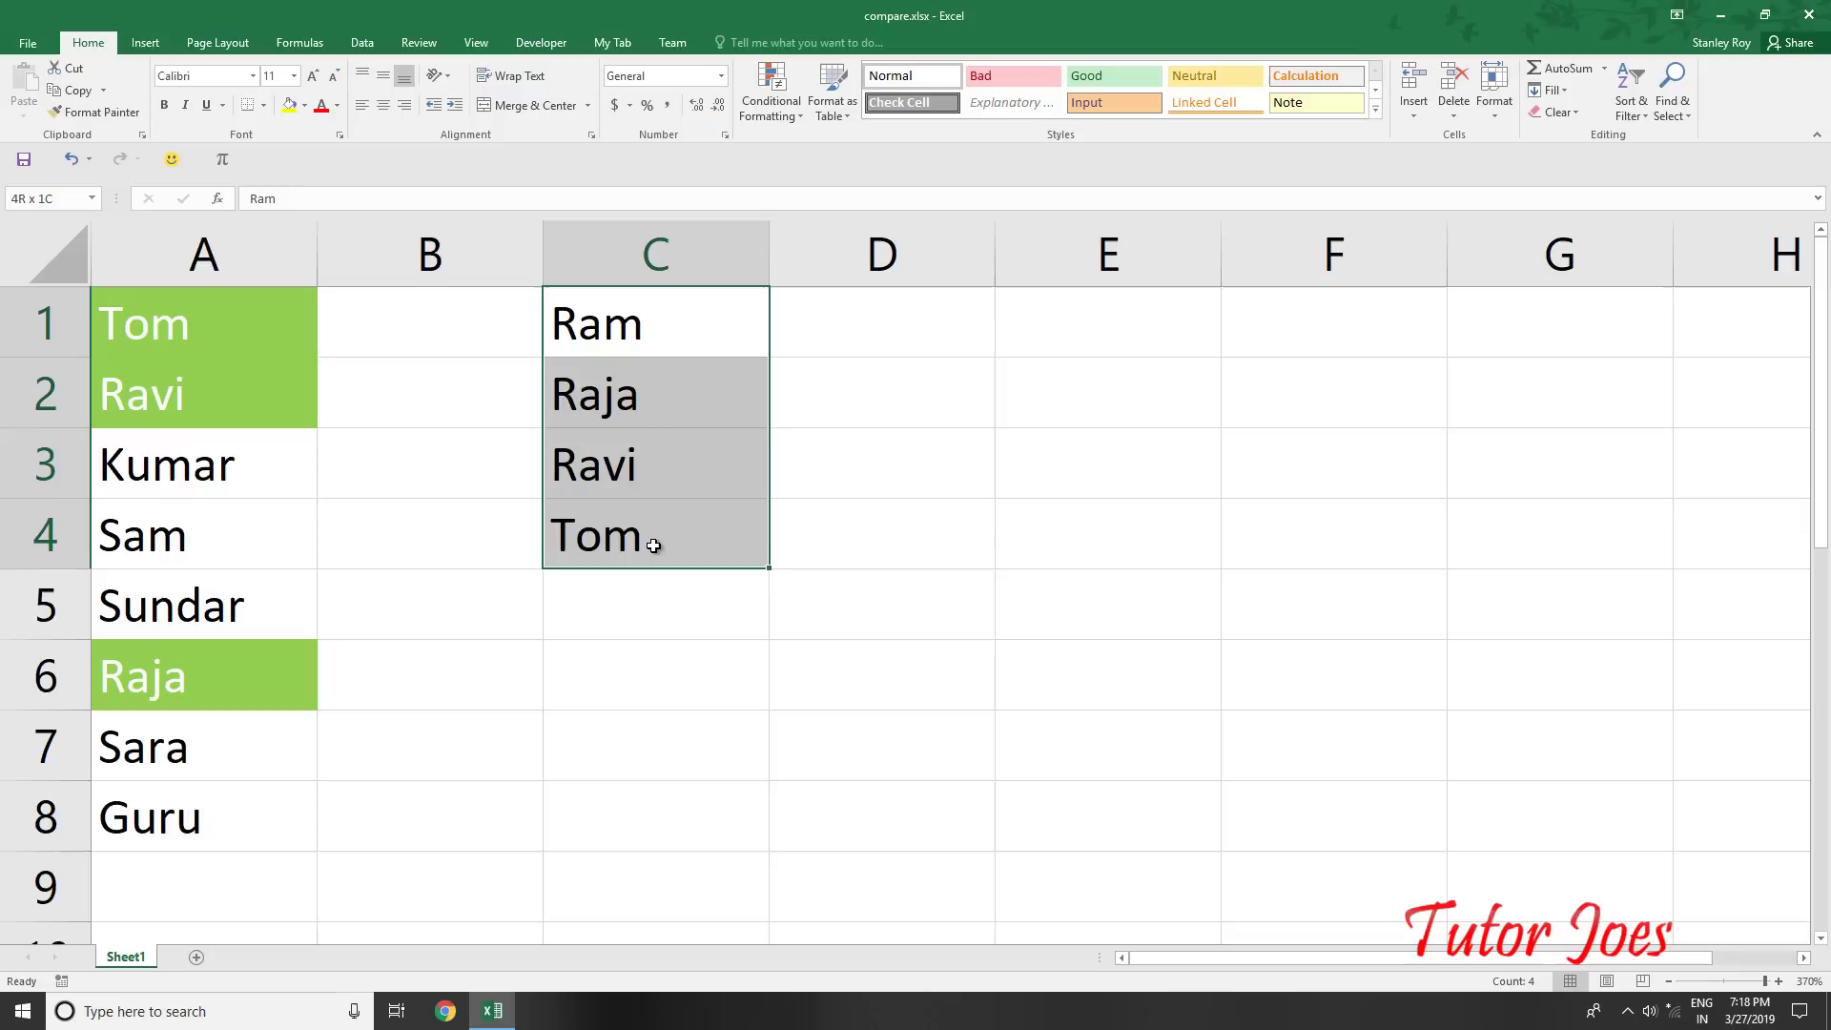
pyautogui.moveTo(196, 317); pyautogui.dragTo(155, 729)
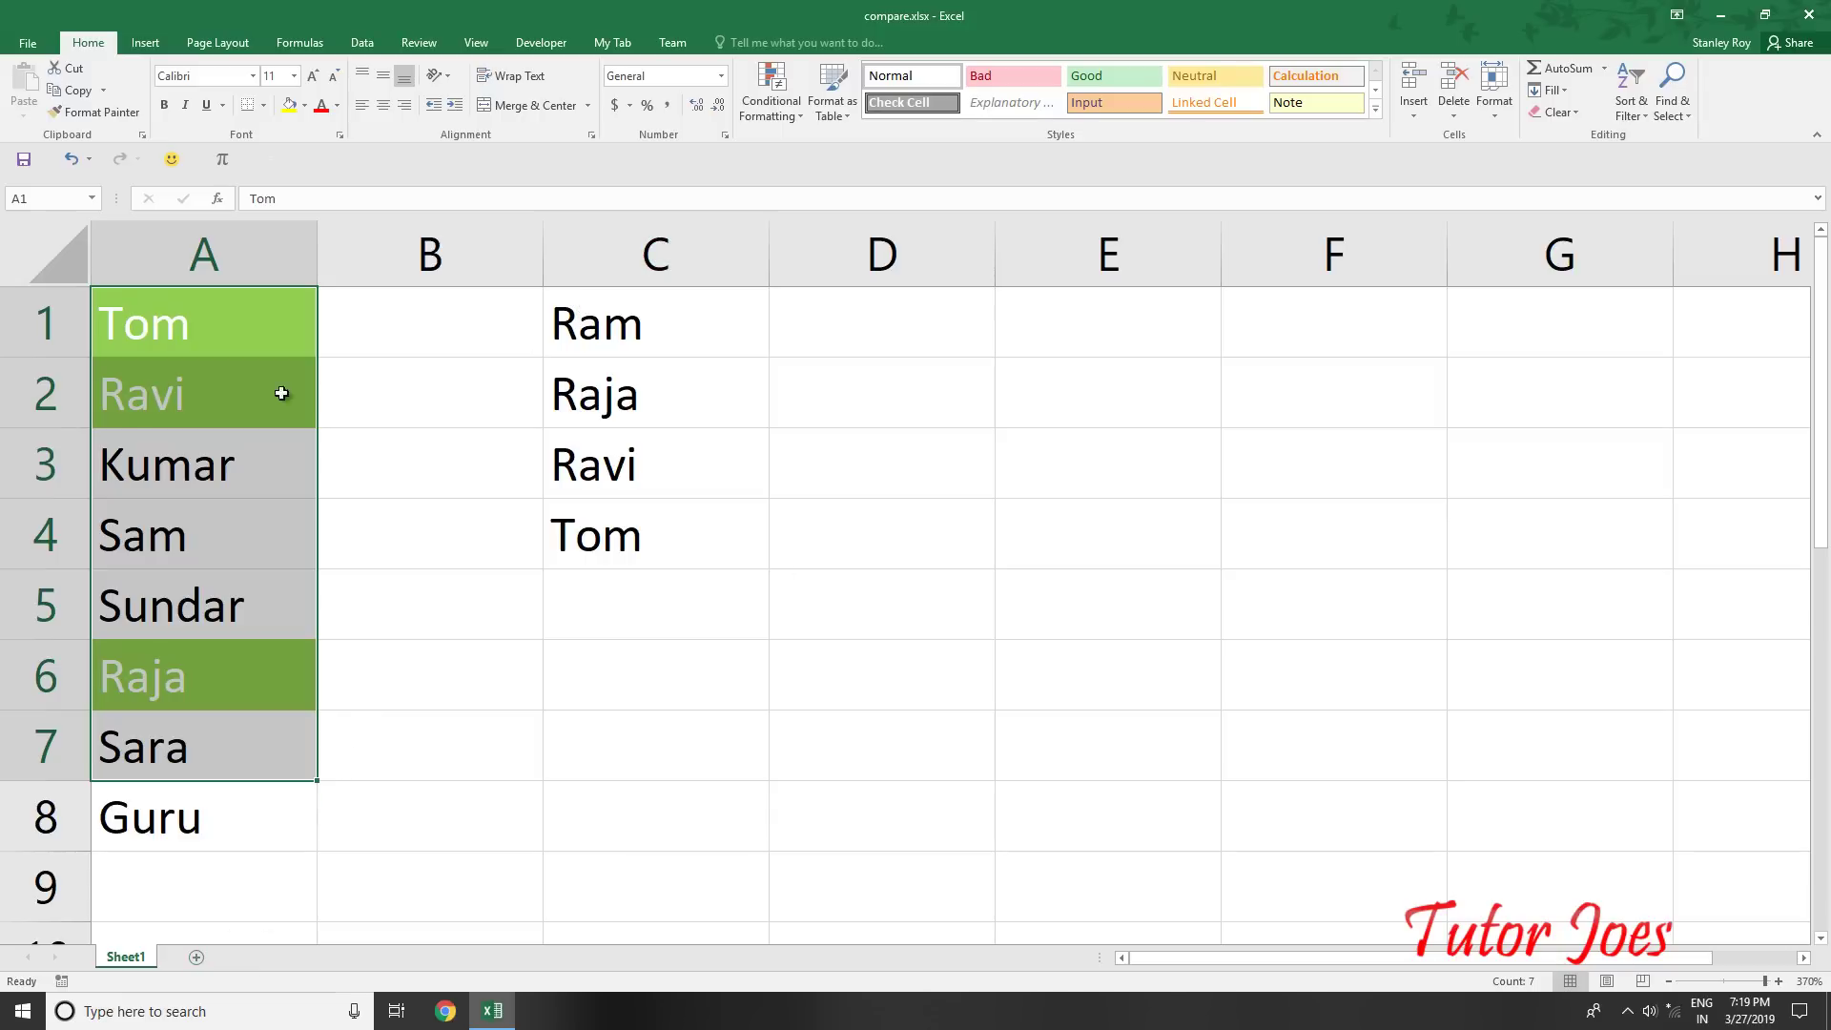
# Clear the conditional formatting rules from columns A through D
pyautogui.moveTo(565, 317); pyautogui.dragTo(610, 611)
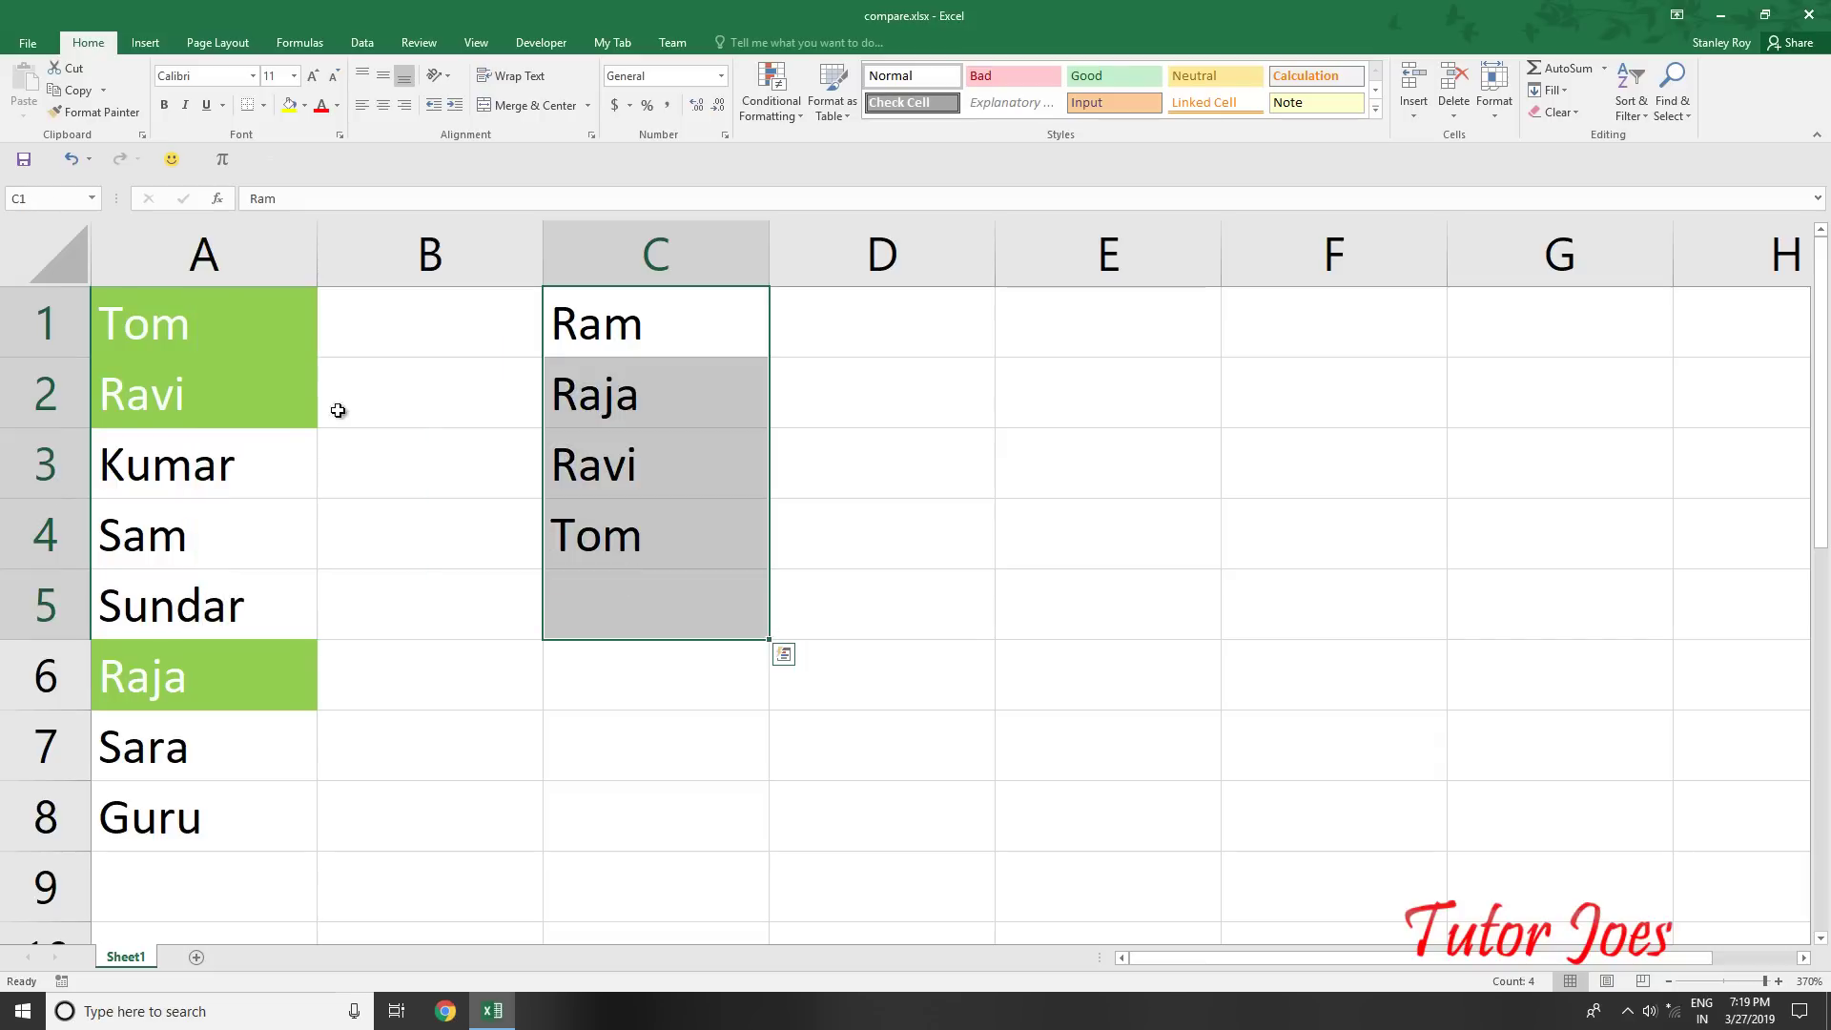
pyautogui.click(139, 246)
pyautogui.moveTo(139, 246); pyautogui.dragTo(881, 253)
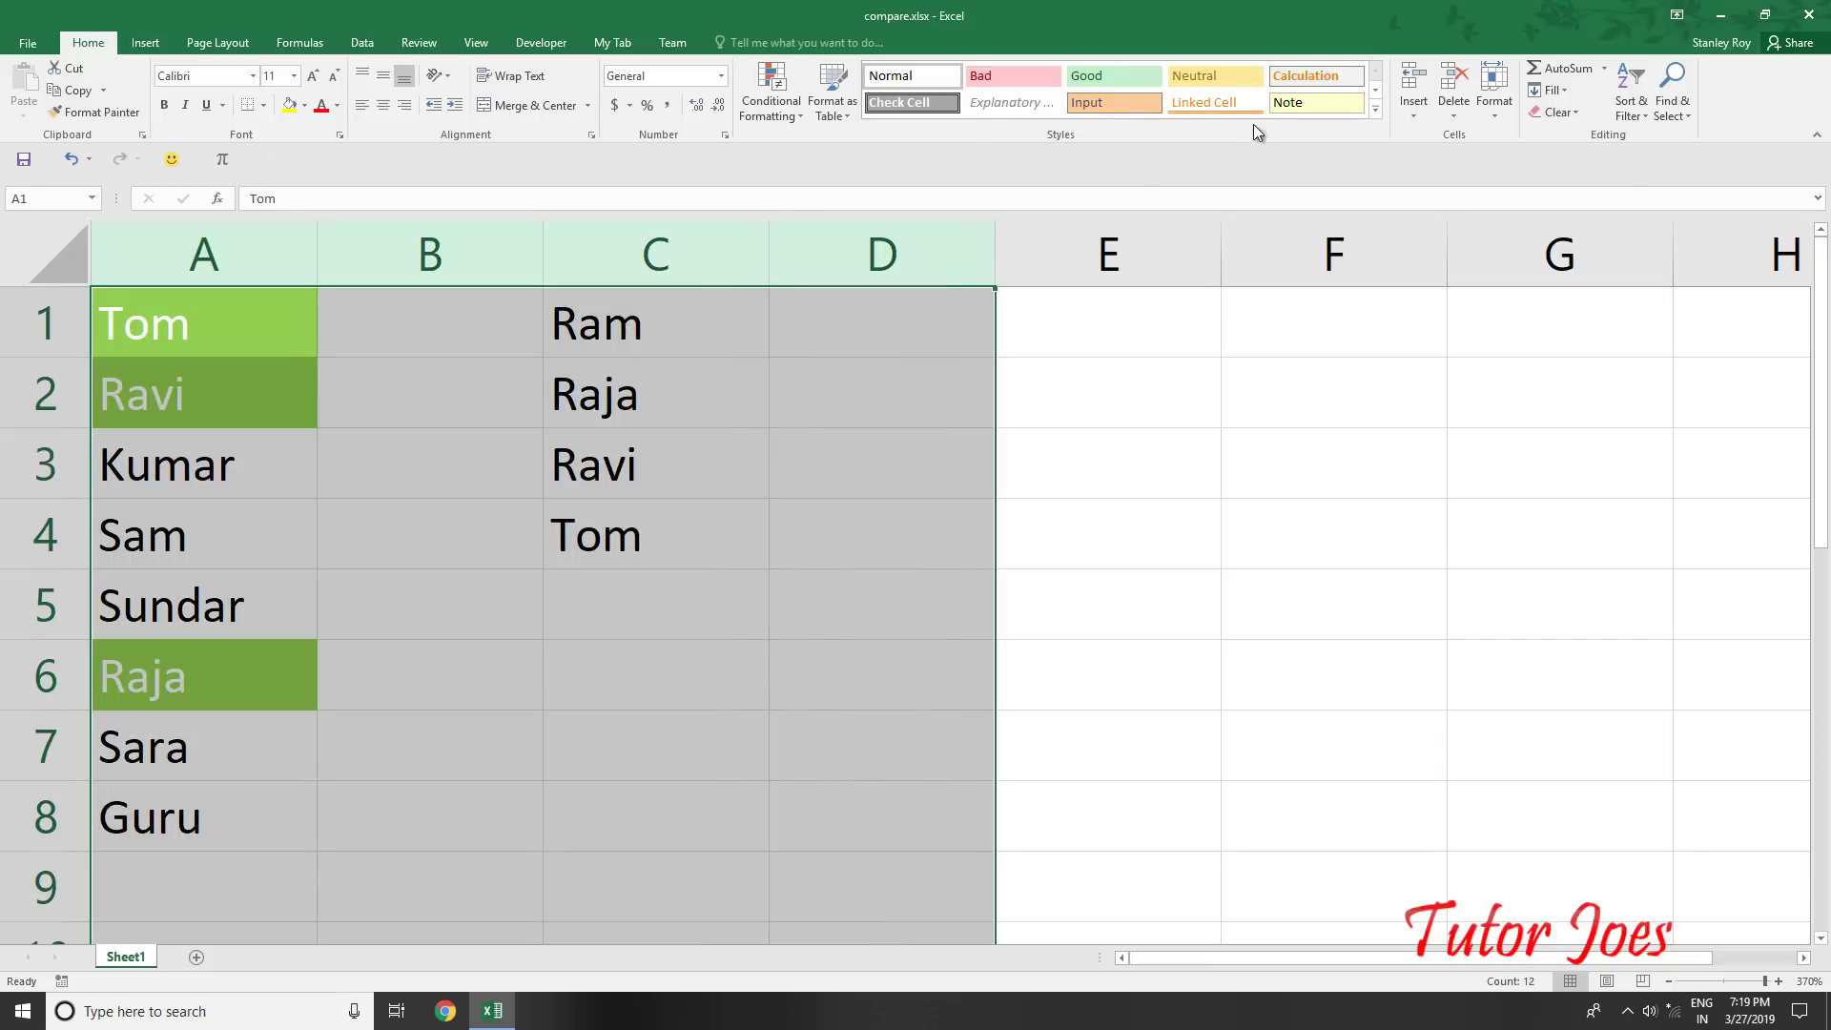
pyautogui.click(788, 113)
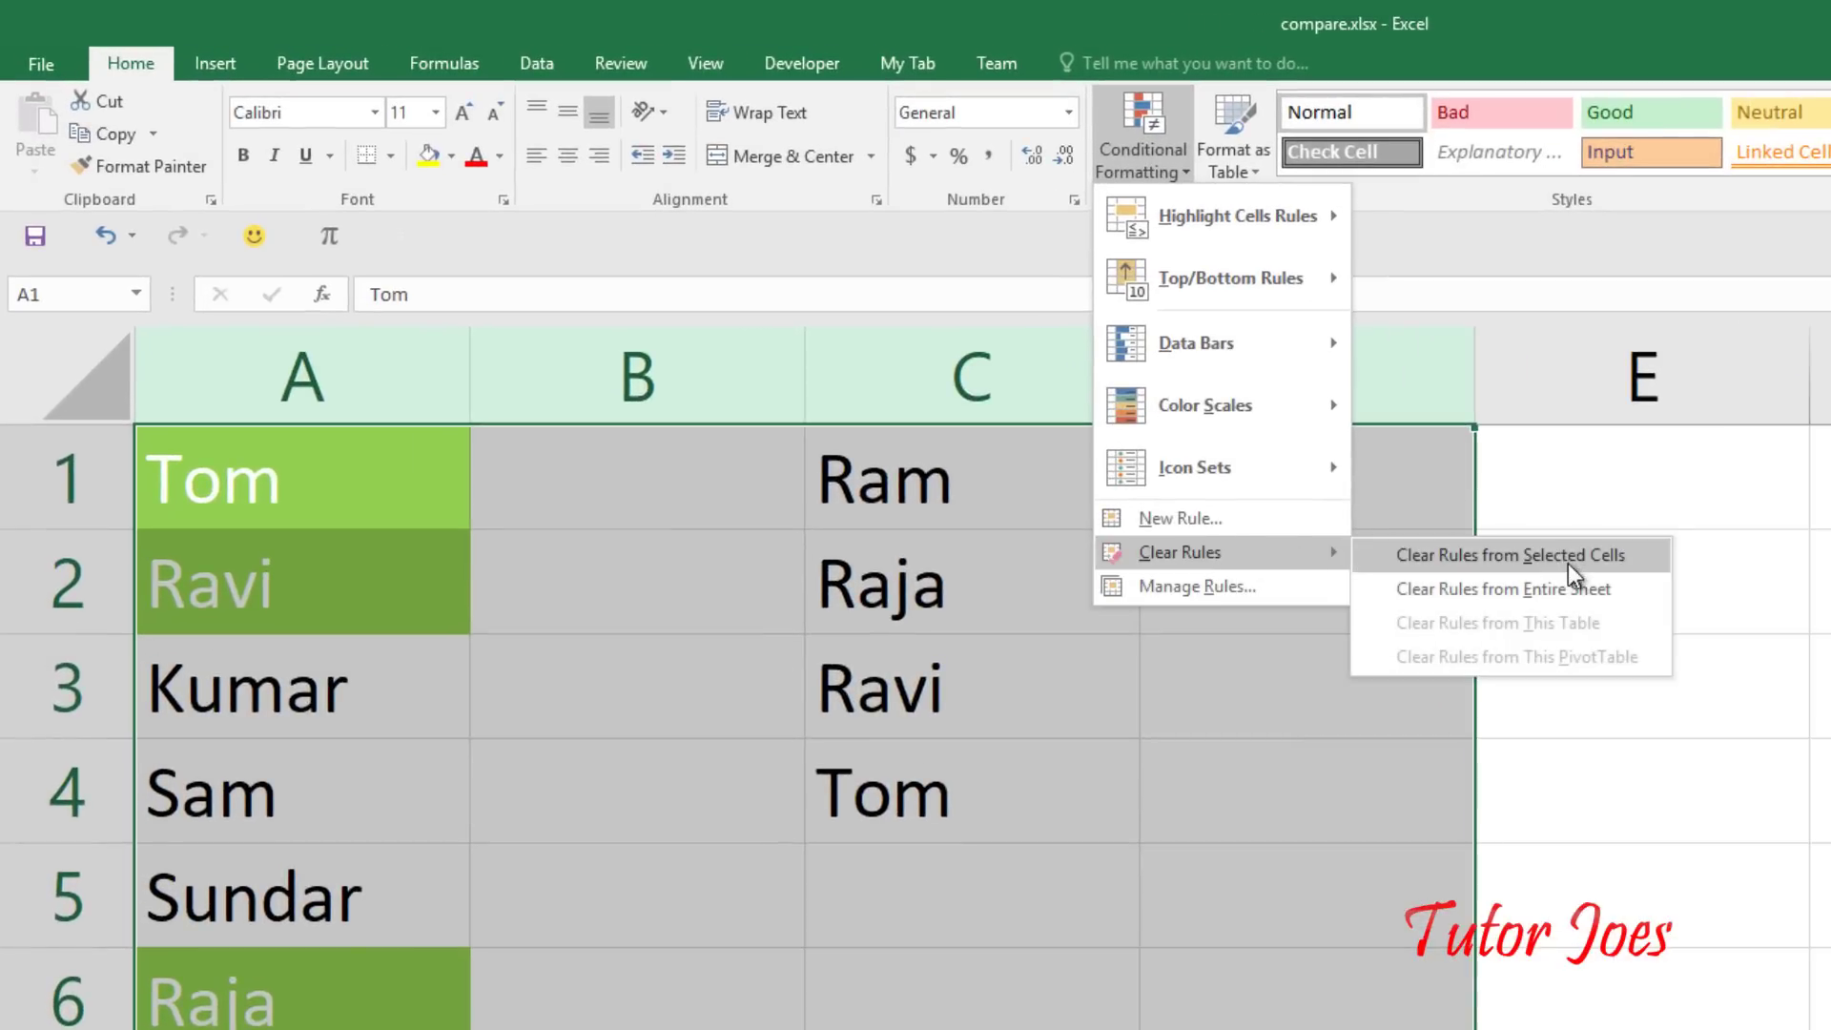
pyautogui.click(1576, 589)
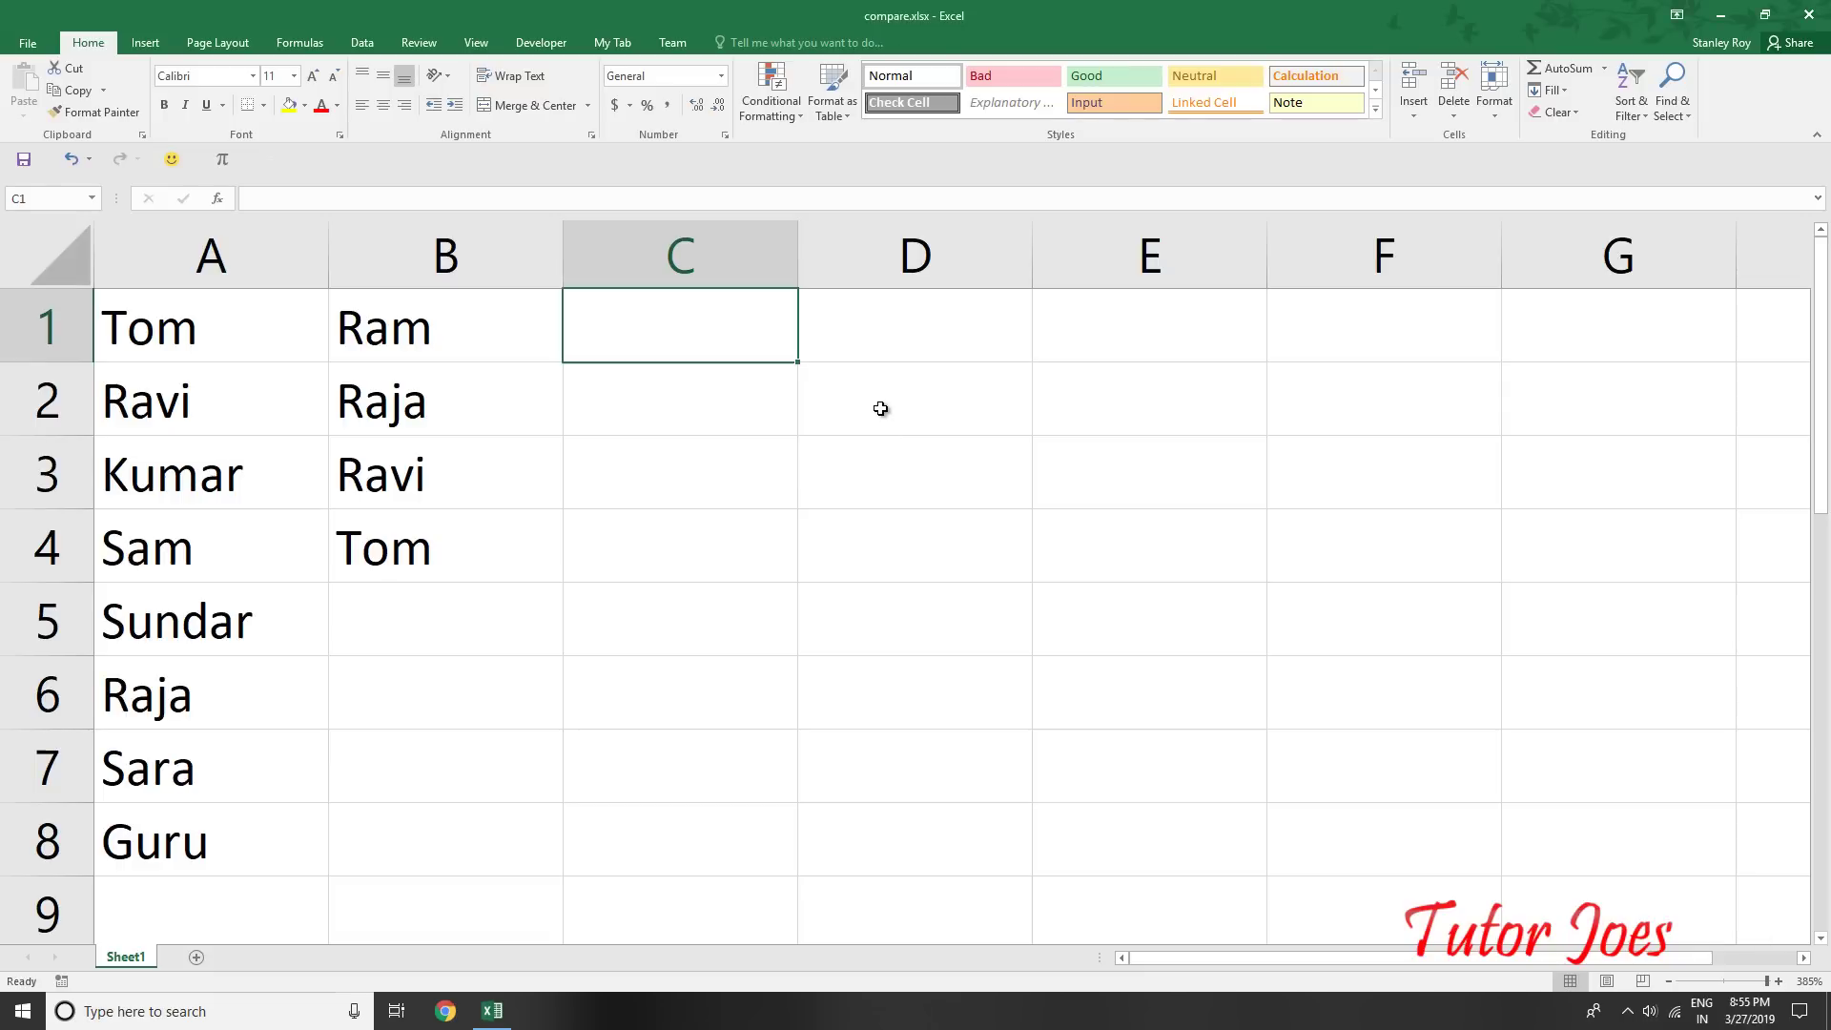
pyautogui.click(893, 411)
pyautogui.press('Return')
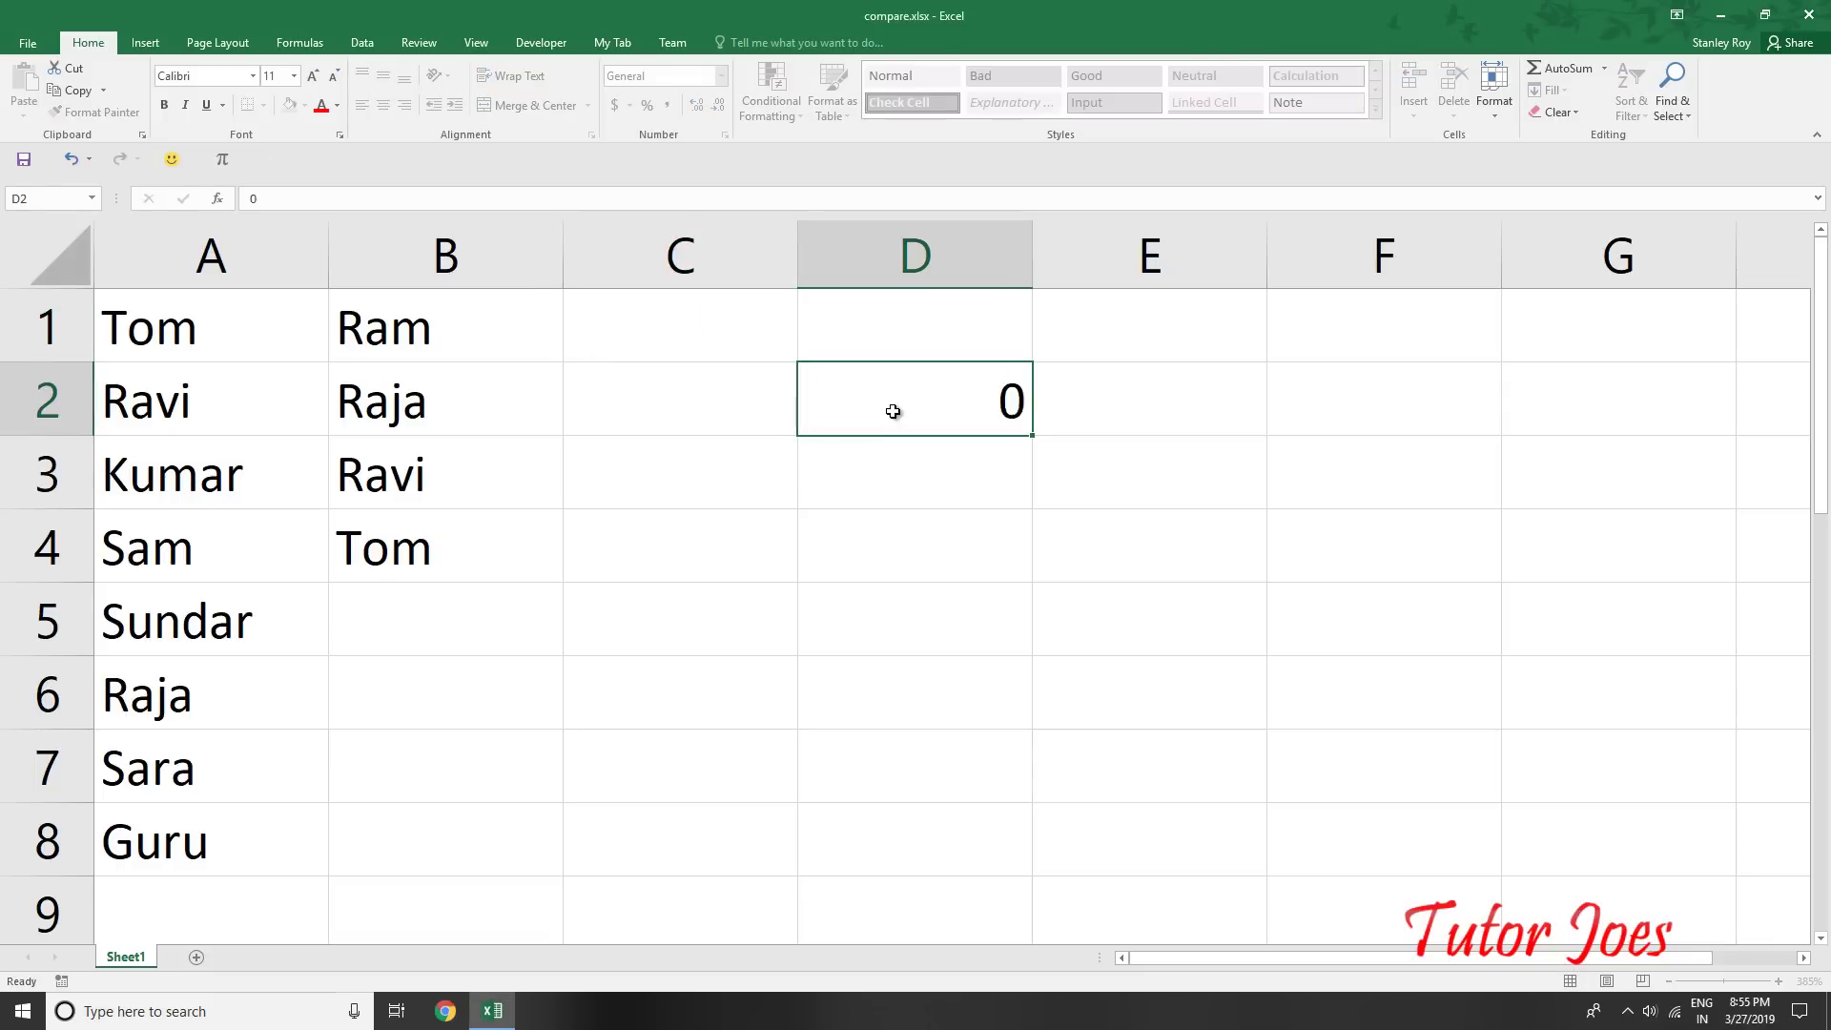
pyautogui.write('1')
pyautogui.press('Return')
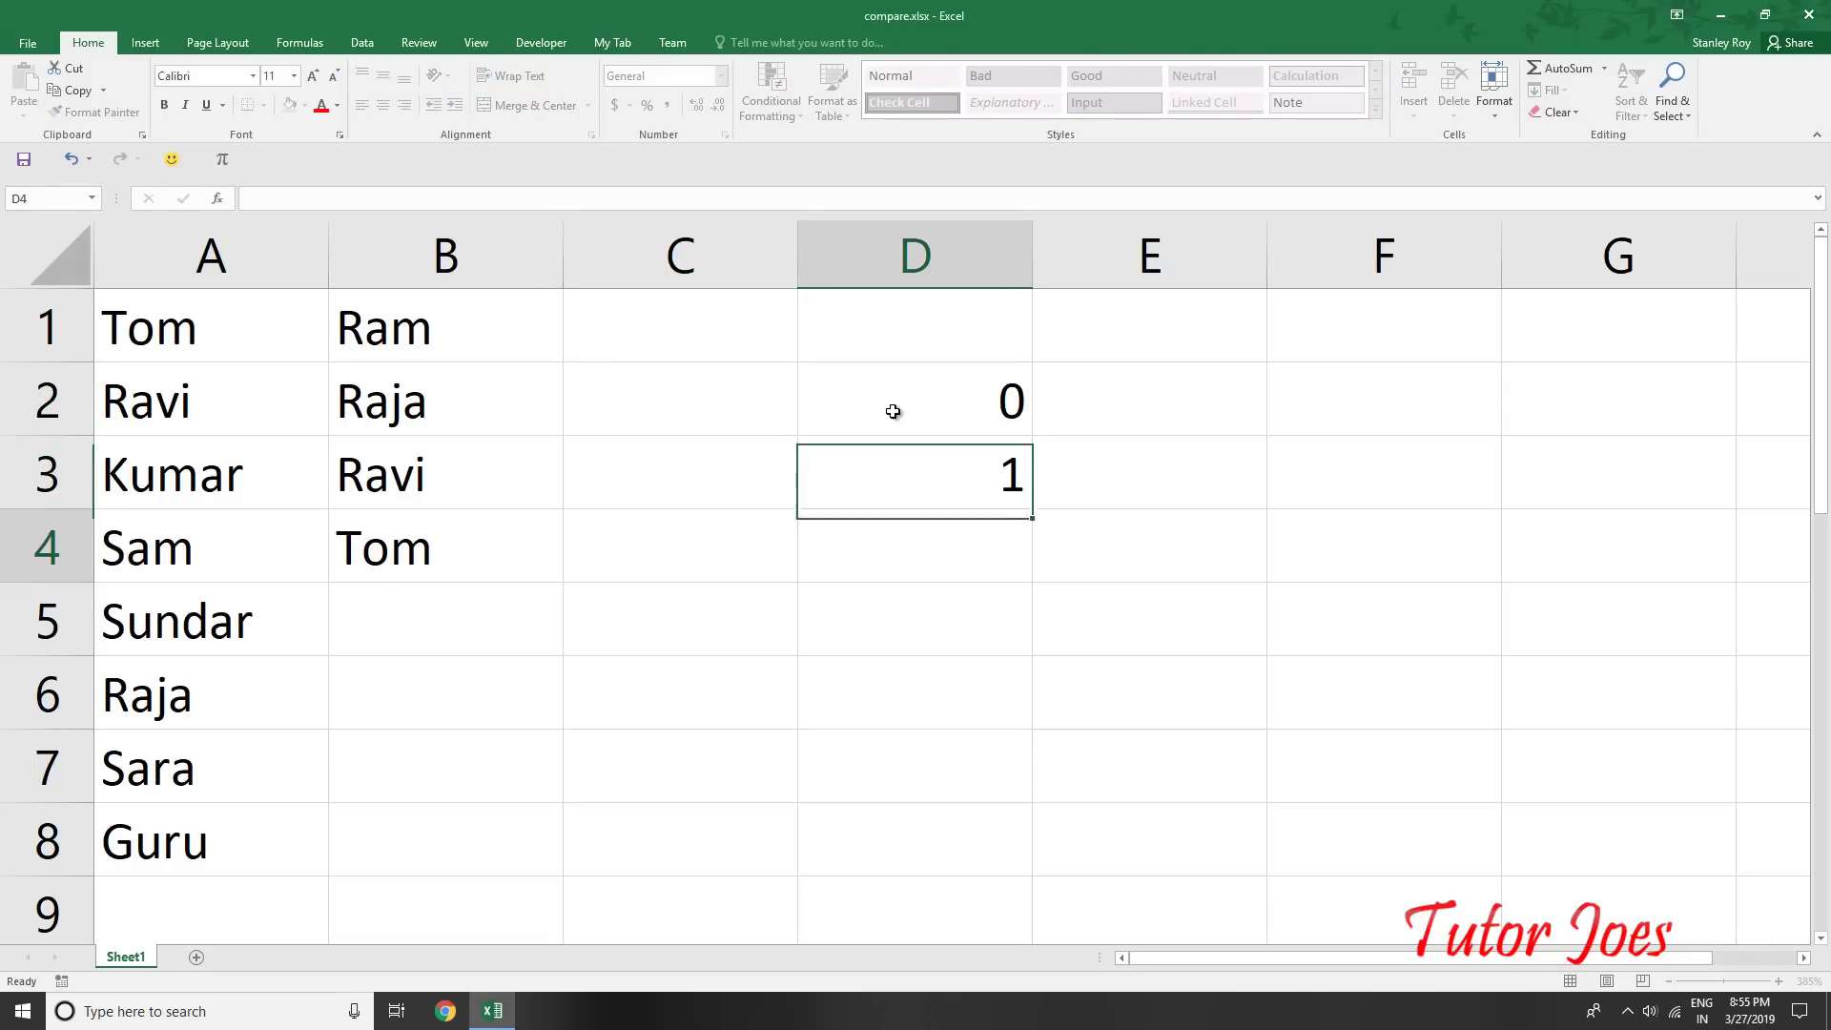
pyautogui.click(1001, 329)
pyautogui.moveTo(998, 371); pyautogui.dragTo(997, 518)
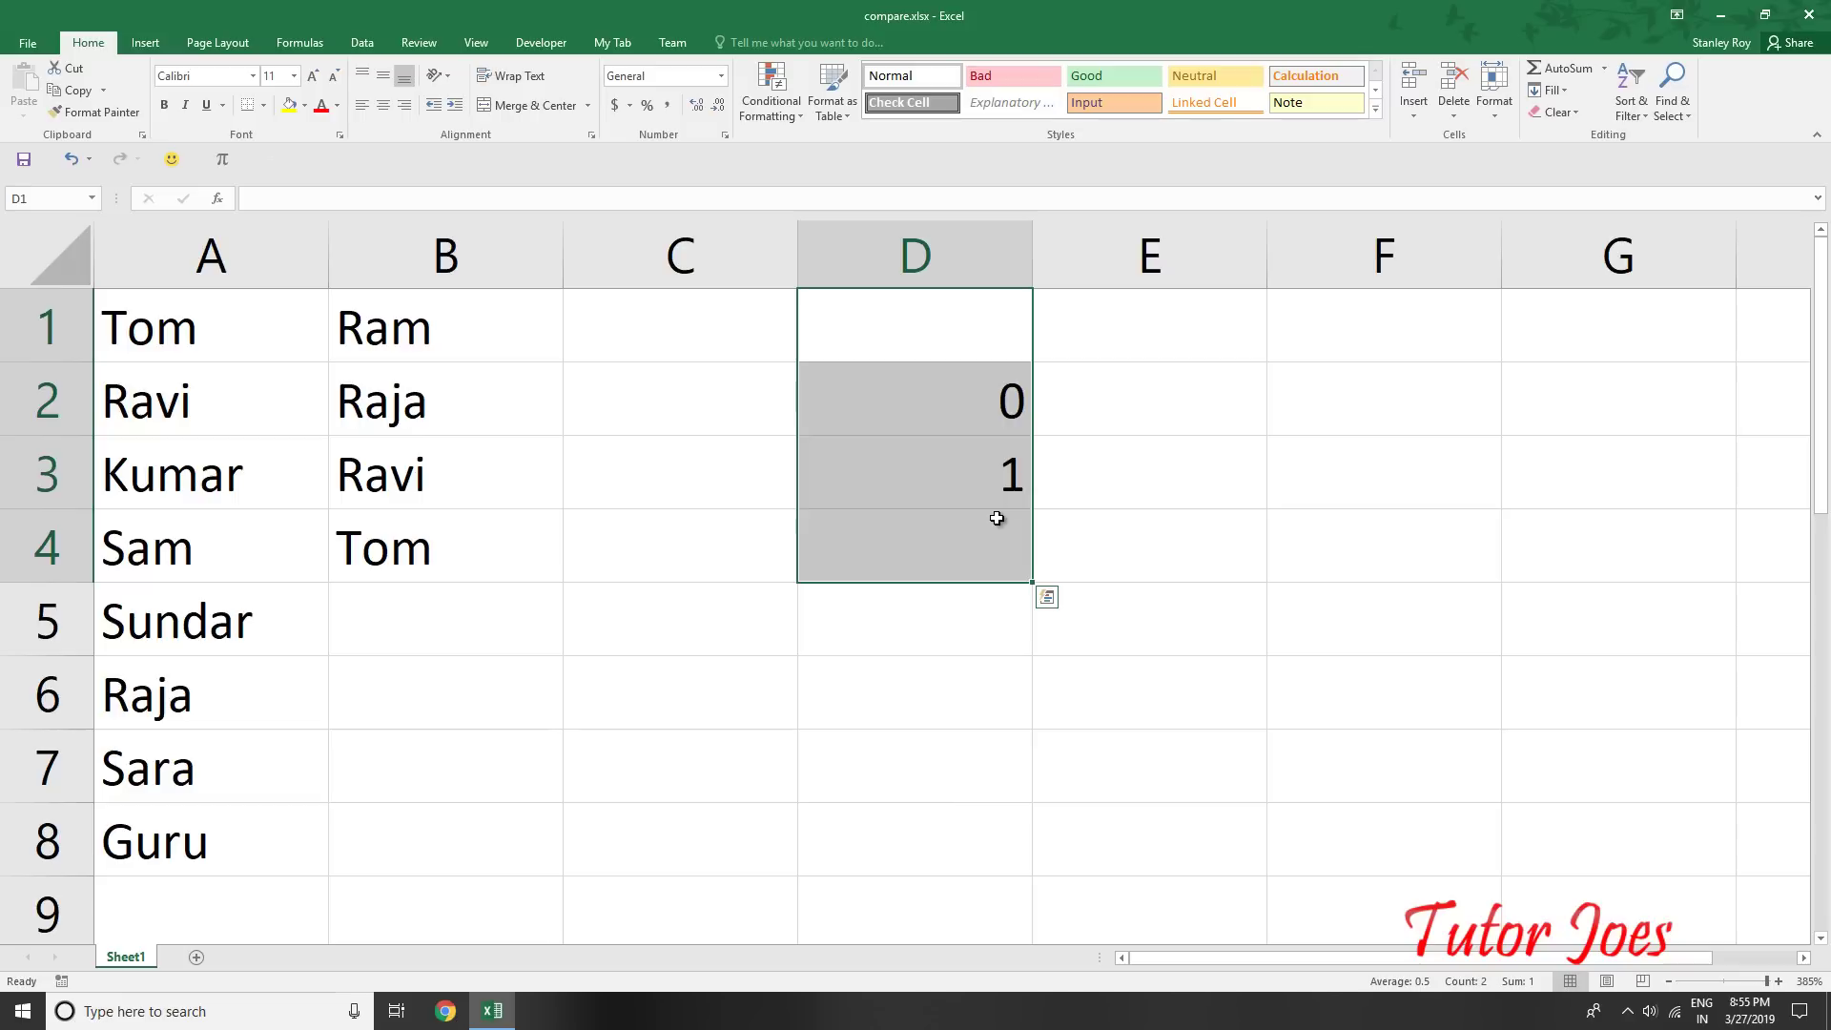
pyautogui.press('Delete')
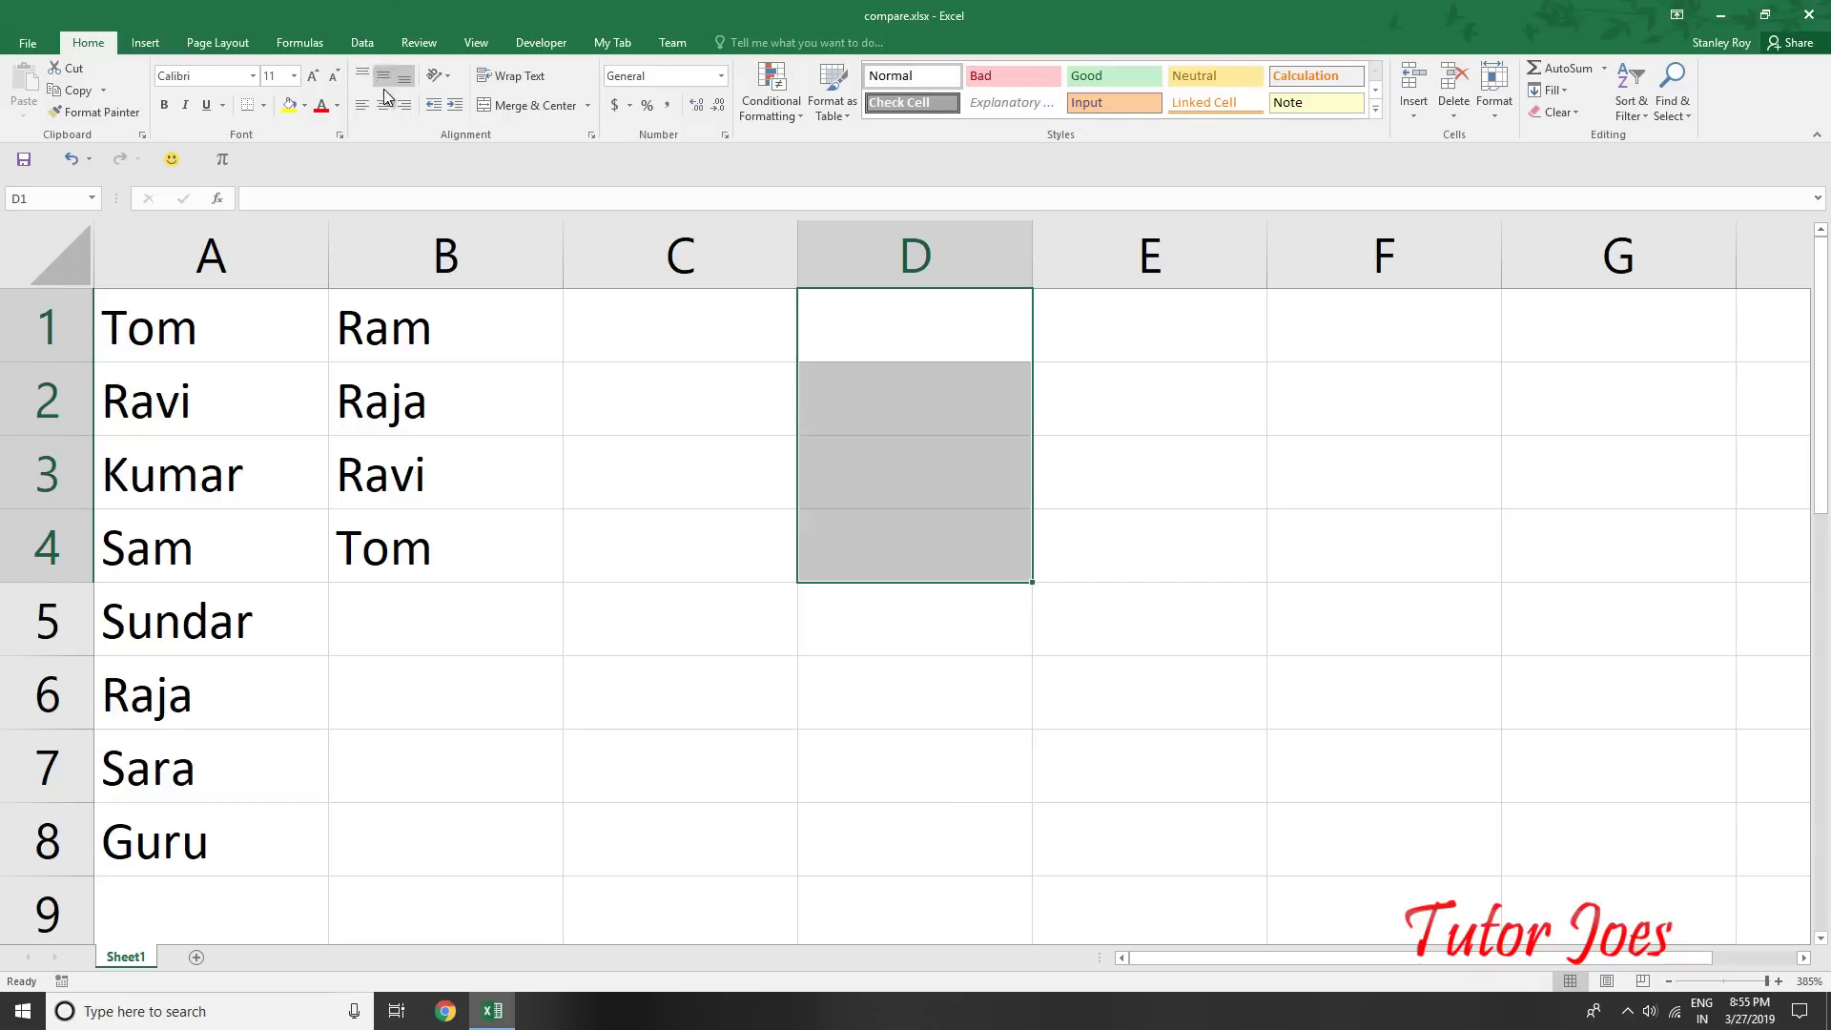
pyautogui.click(639, 332)
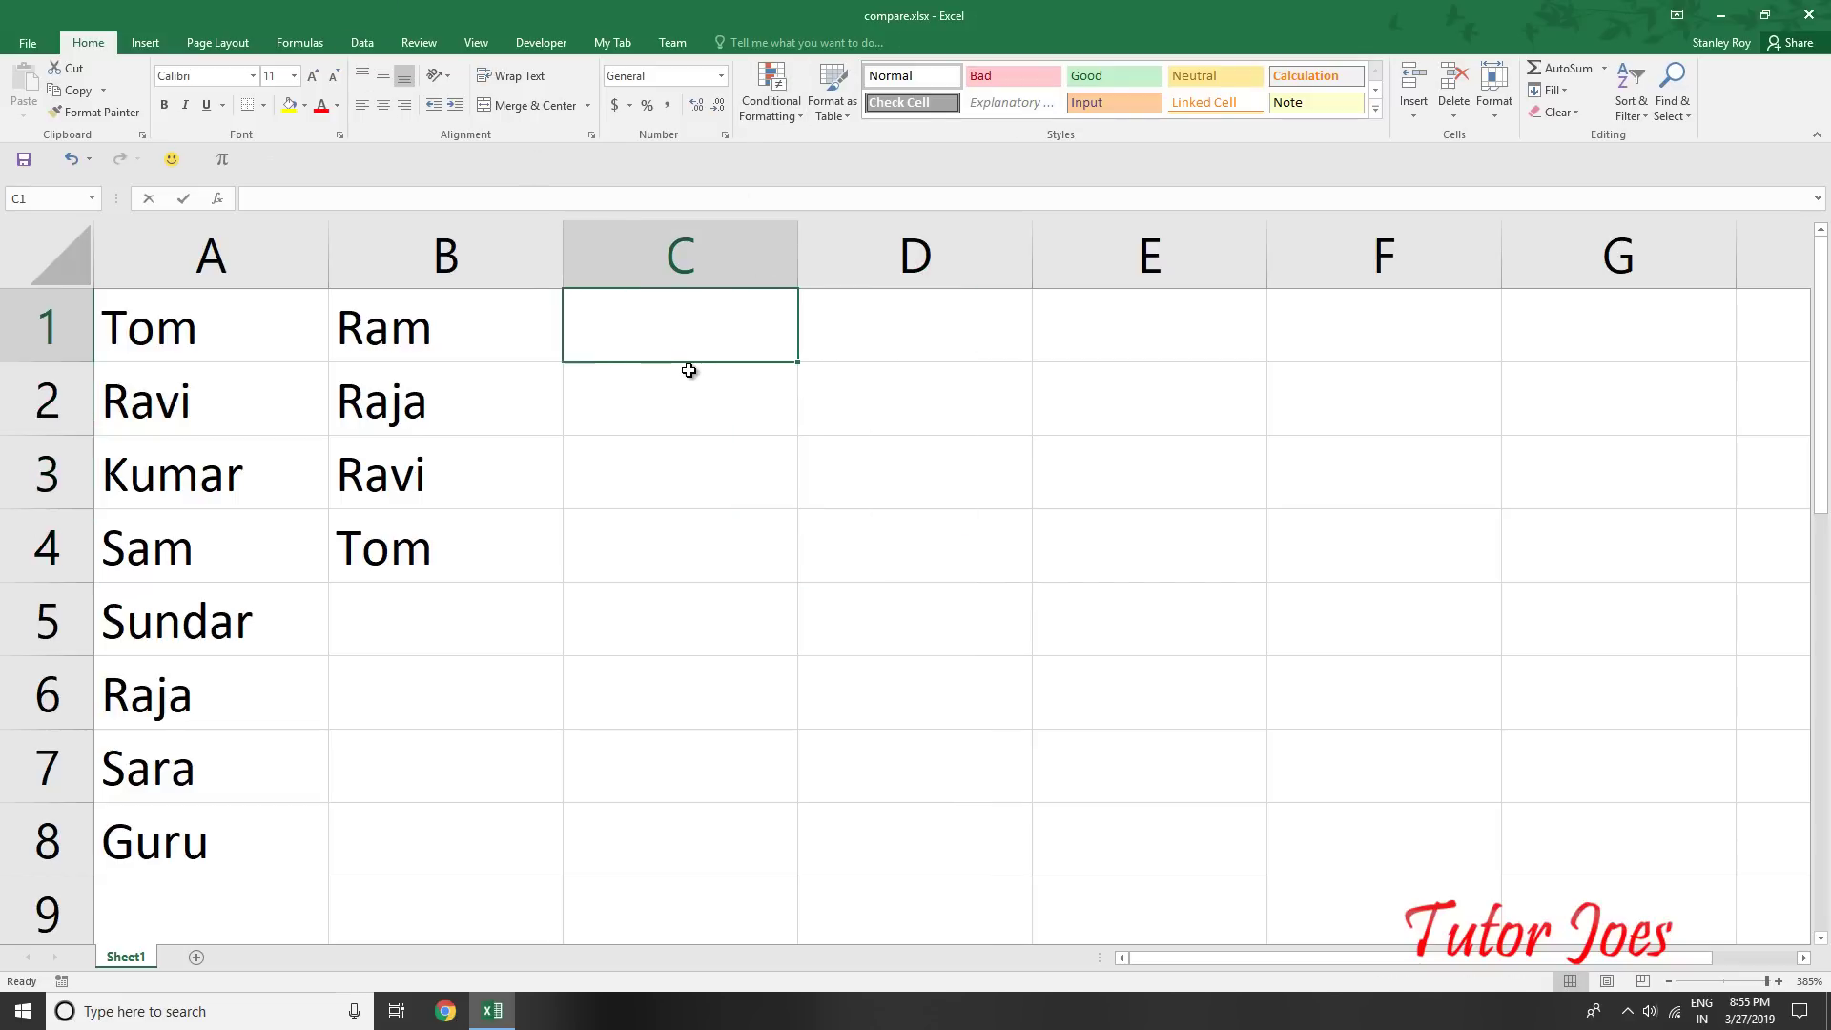
# Enter =COUNTIF($B$1:B4,A1) in C1, counting A1's name within column B's list
pyautogui.write('=coun')
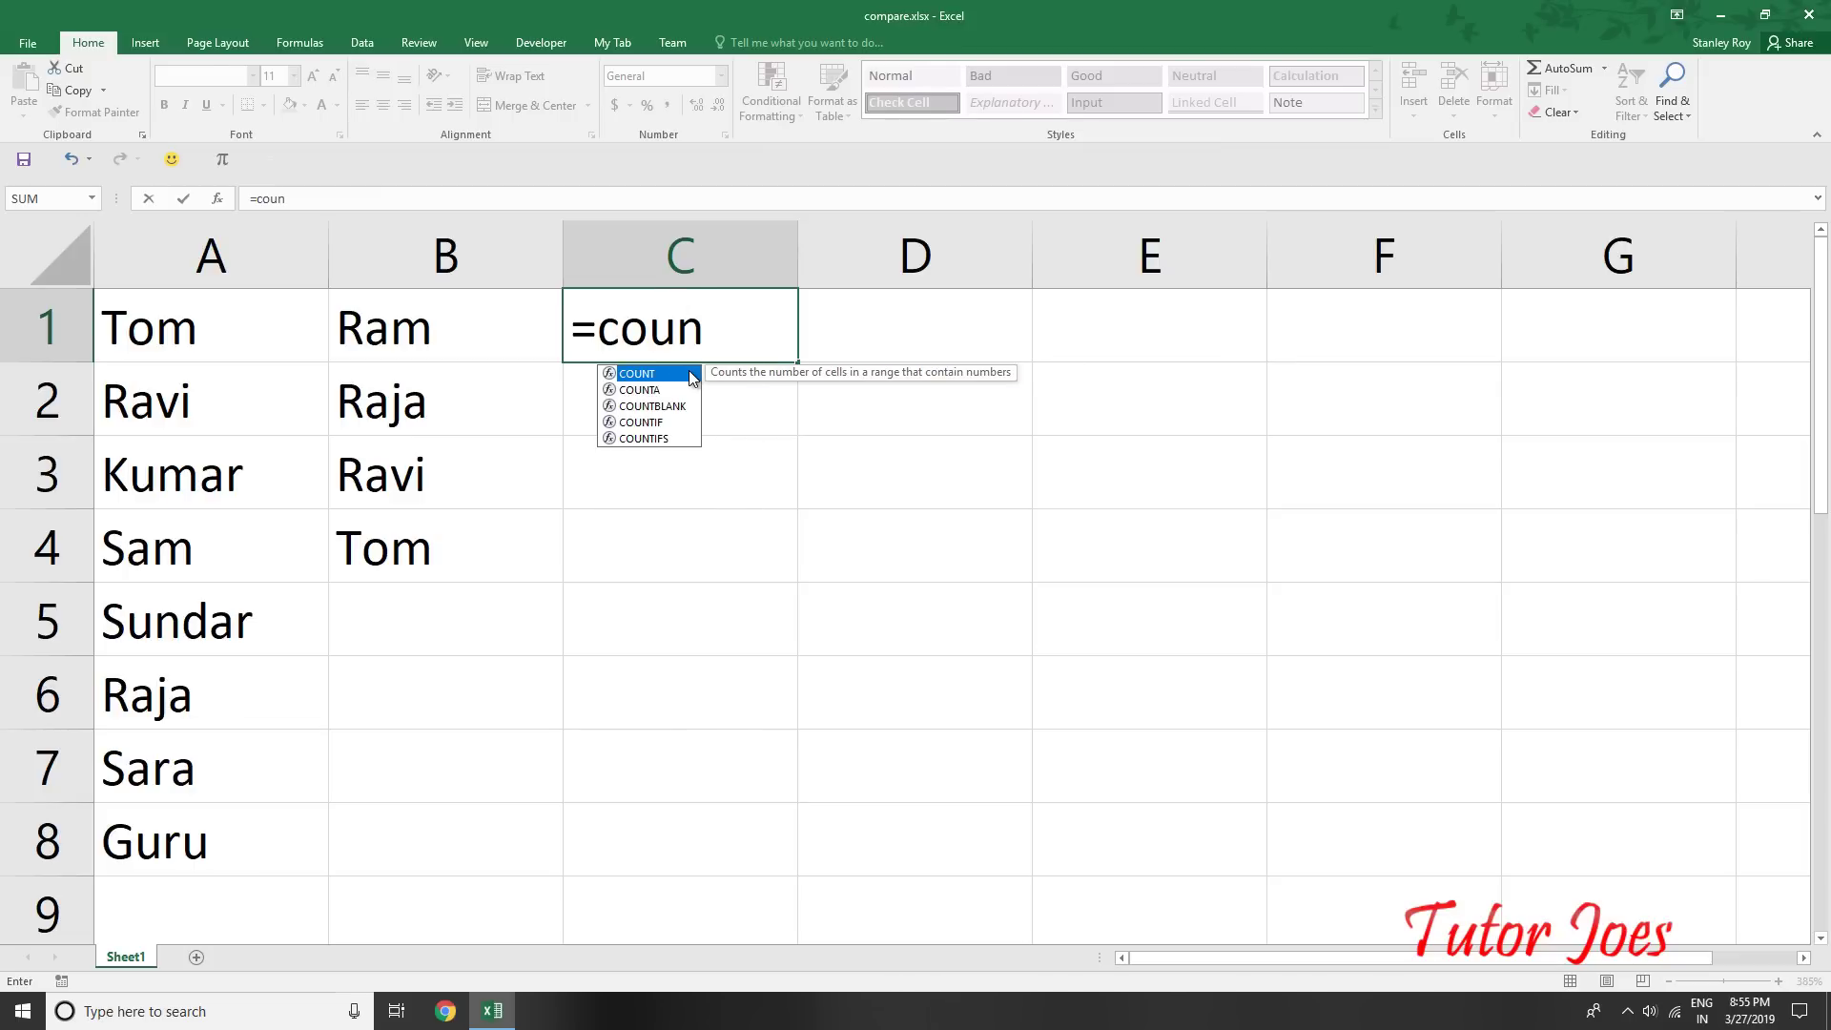
pyautogui.write('tif')
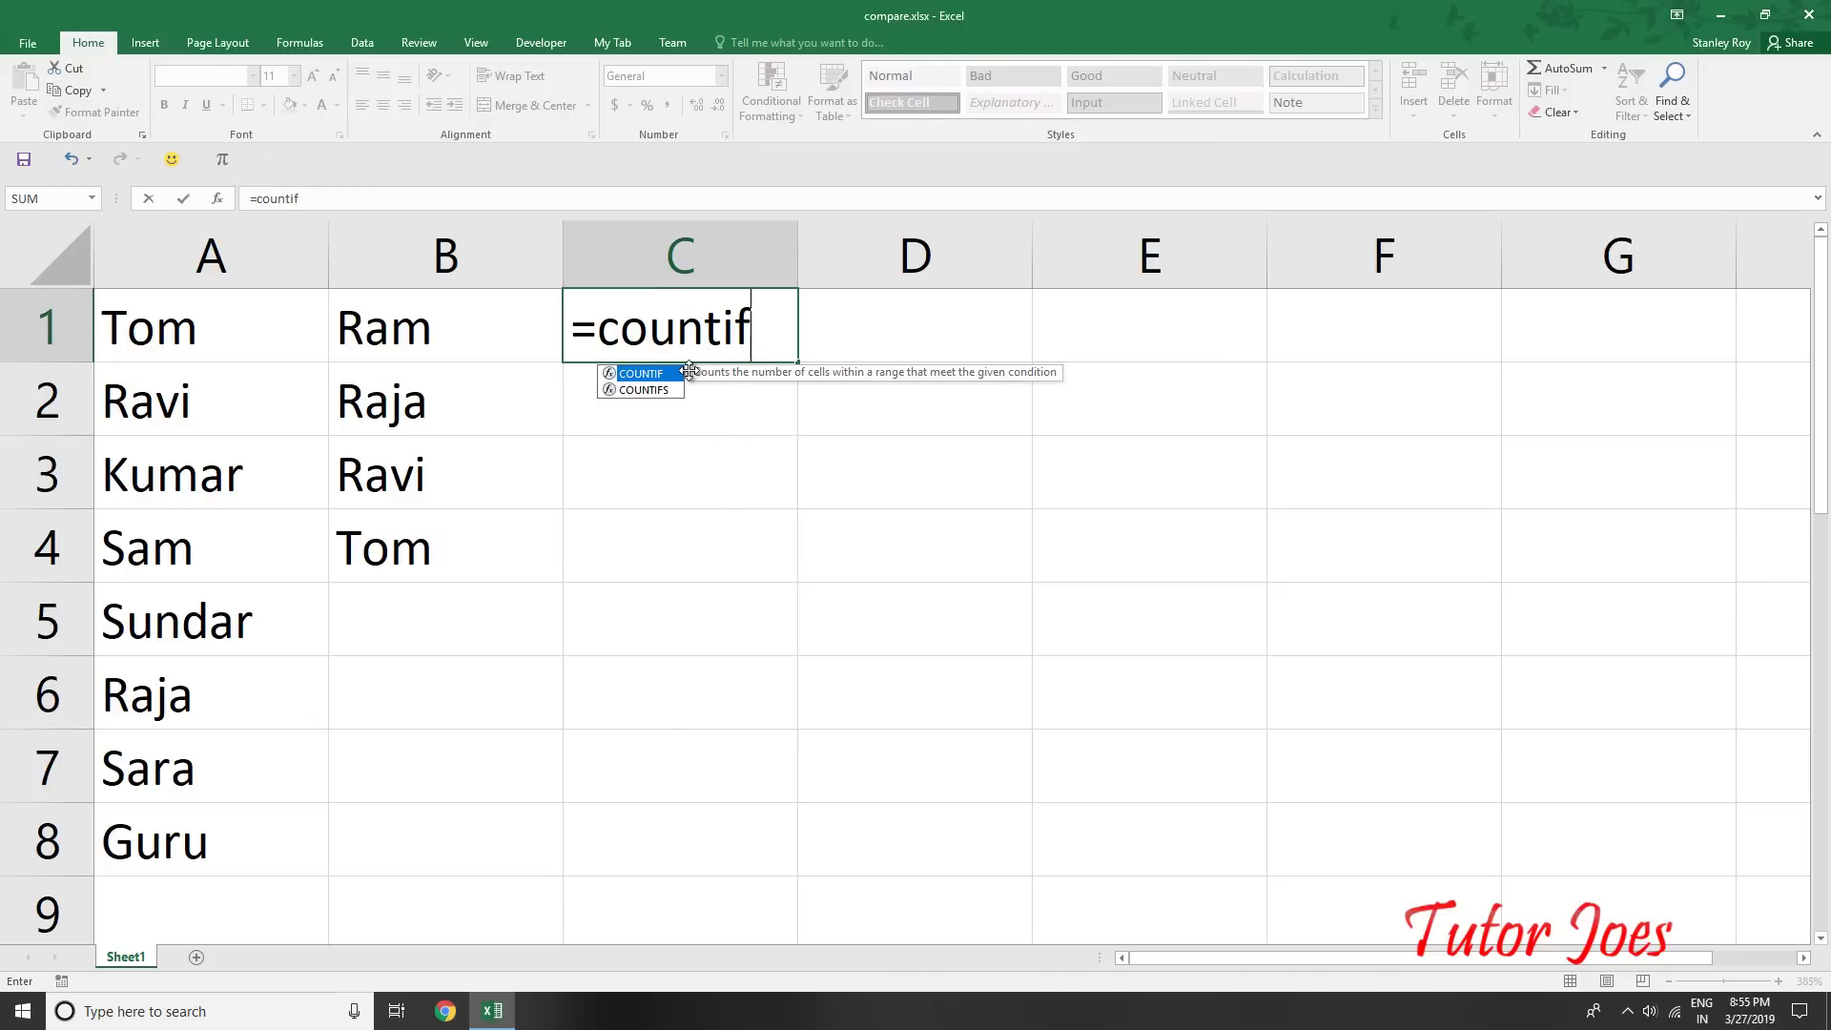
pyautogui.write('(')
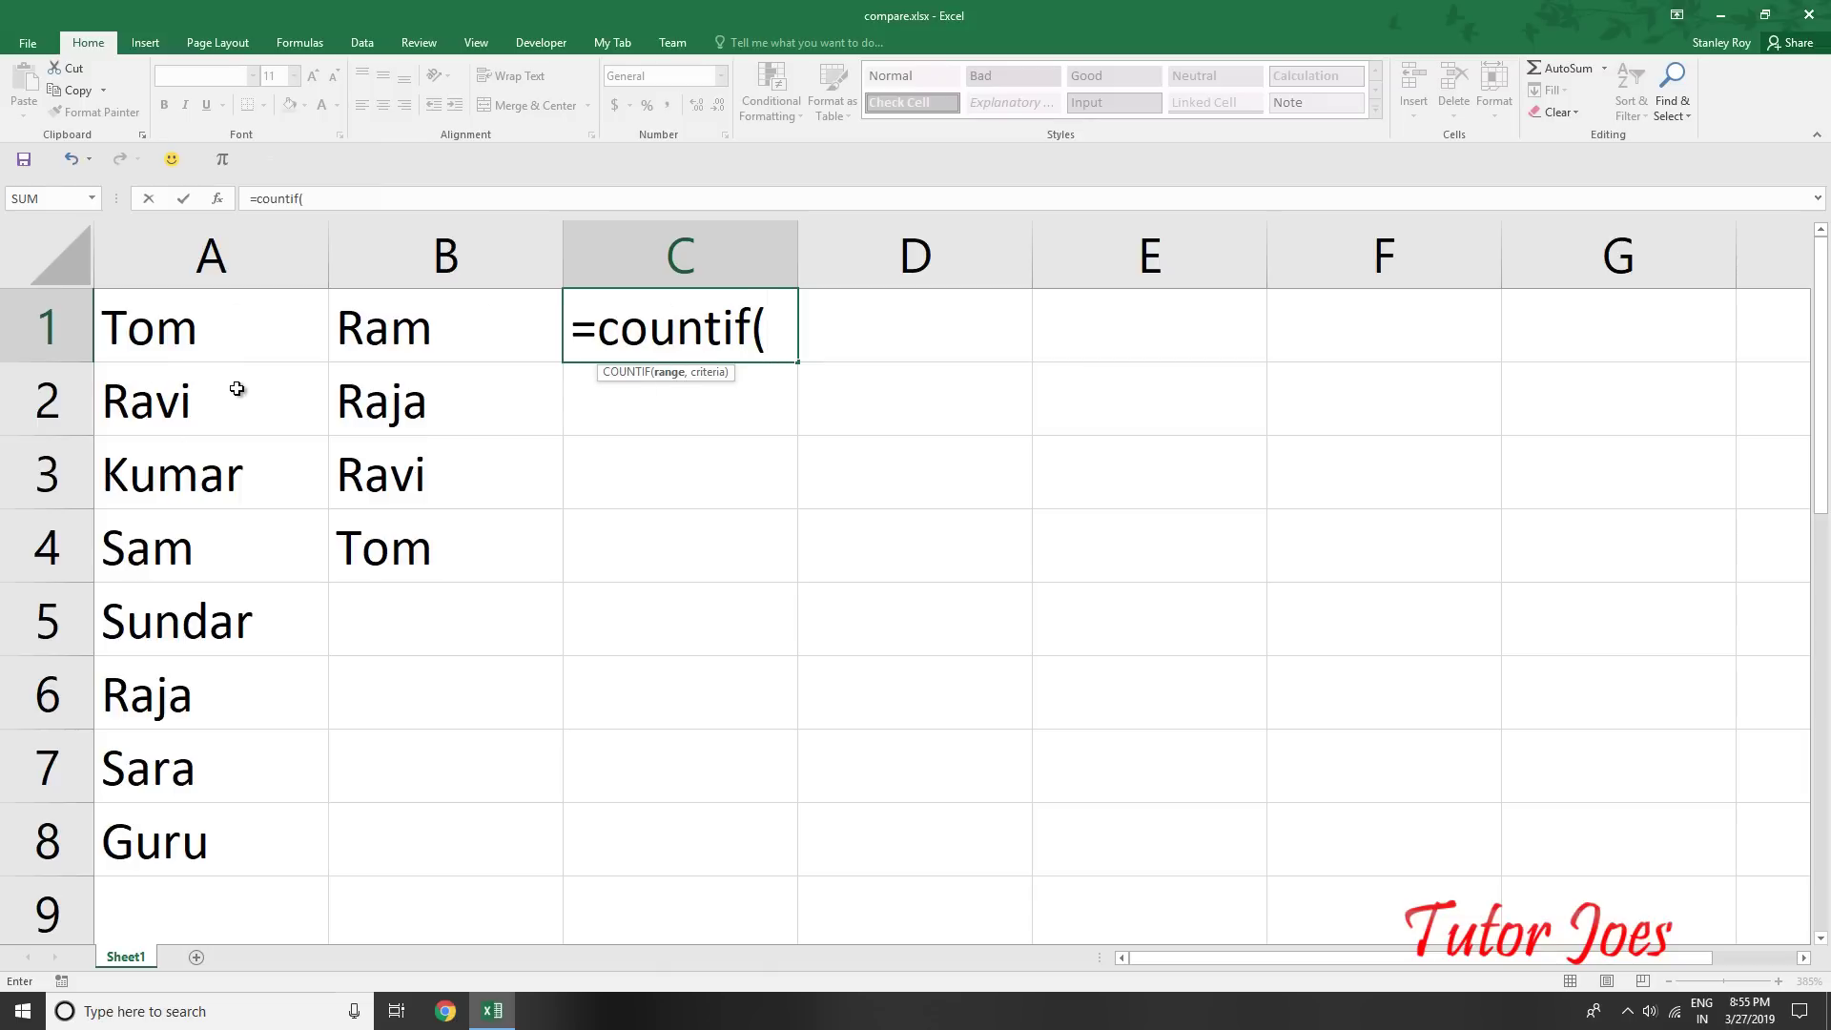
pyautogui.click(420, 314)
pyautogui.moveTo(418, 375); pyautogui.dragTo(406, 539)
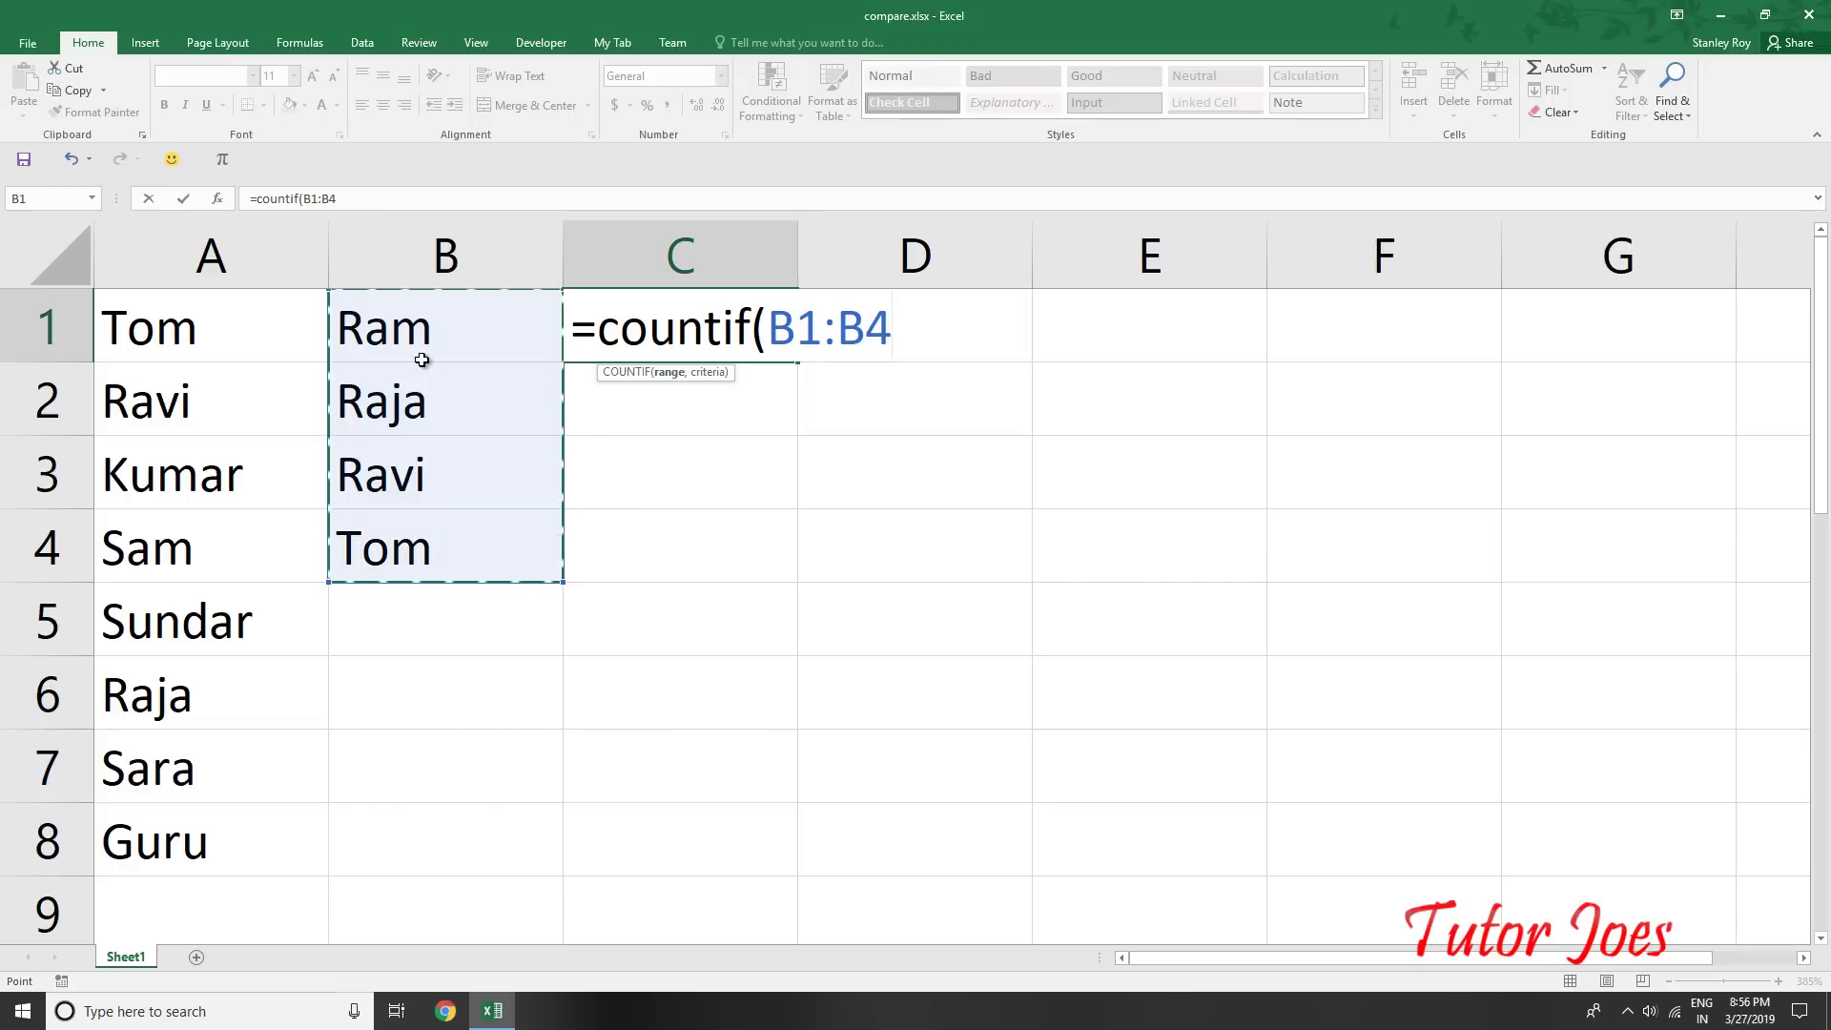
pyautogui.write(',')
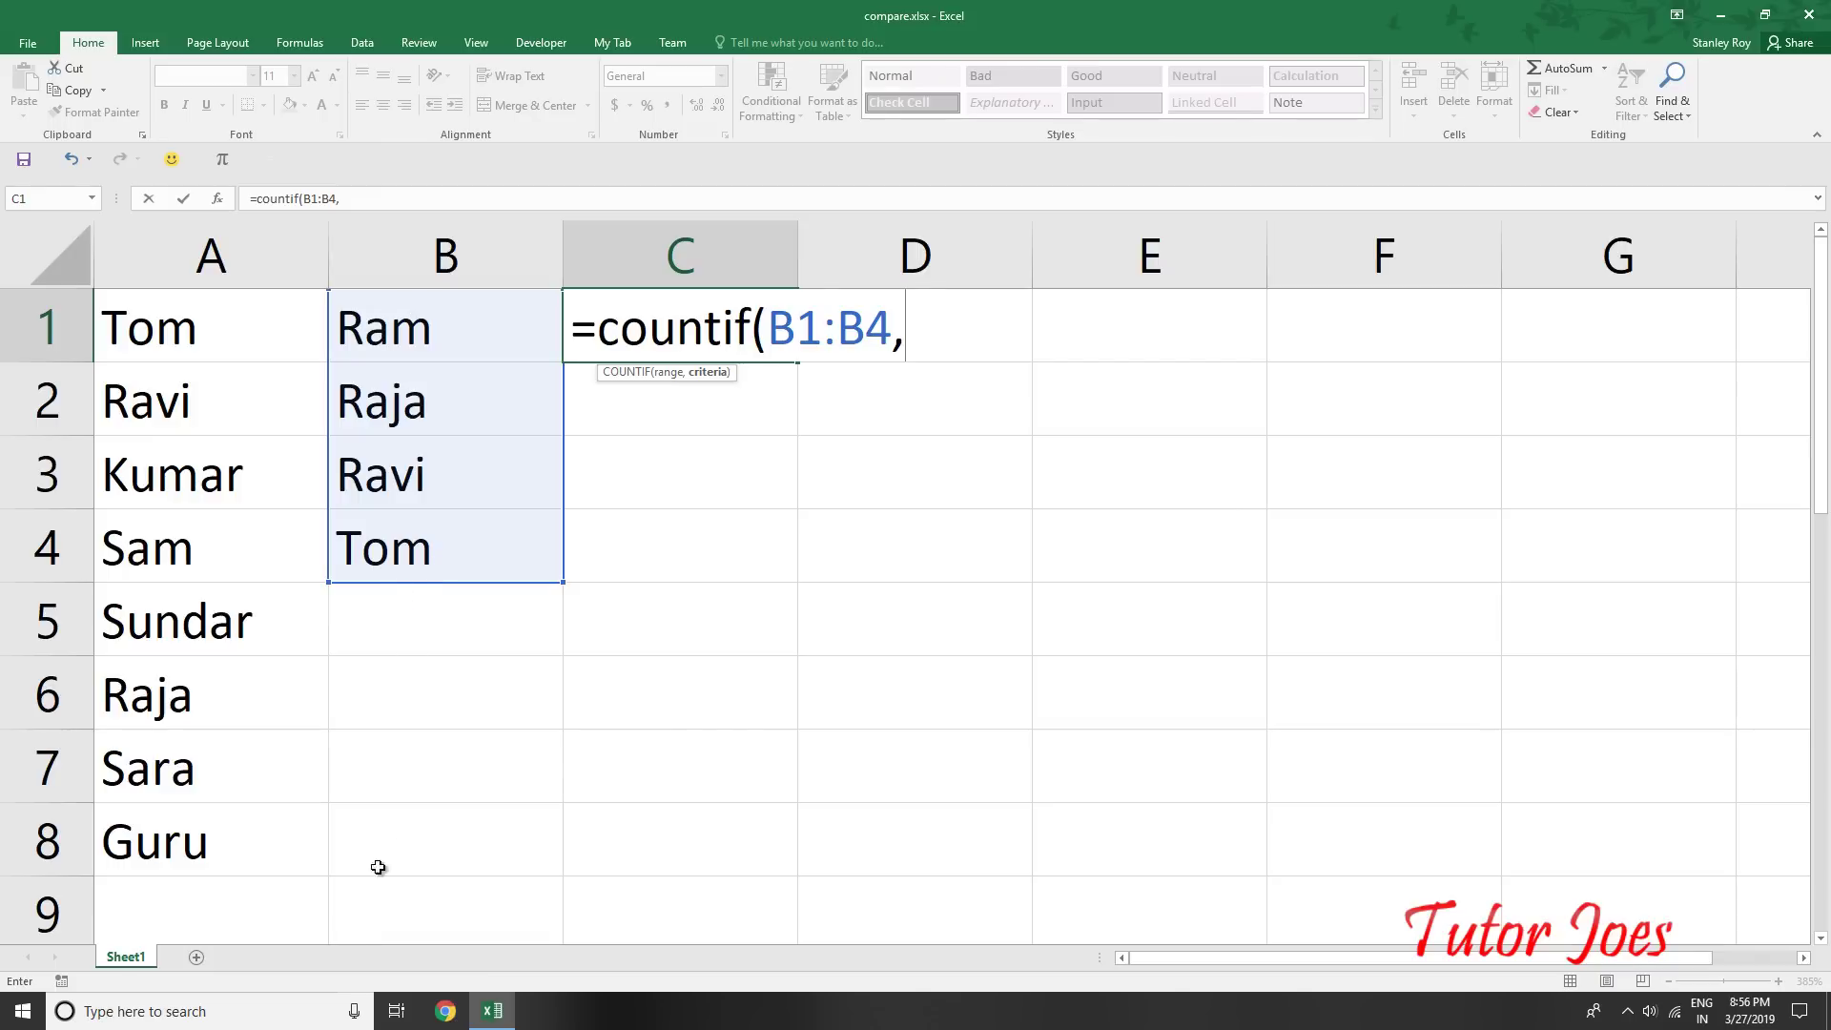
pyautogui.click(798, 341)
pyautogui.press('F4')
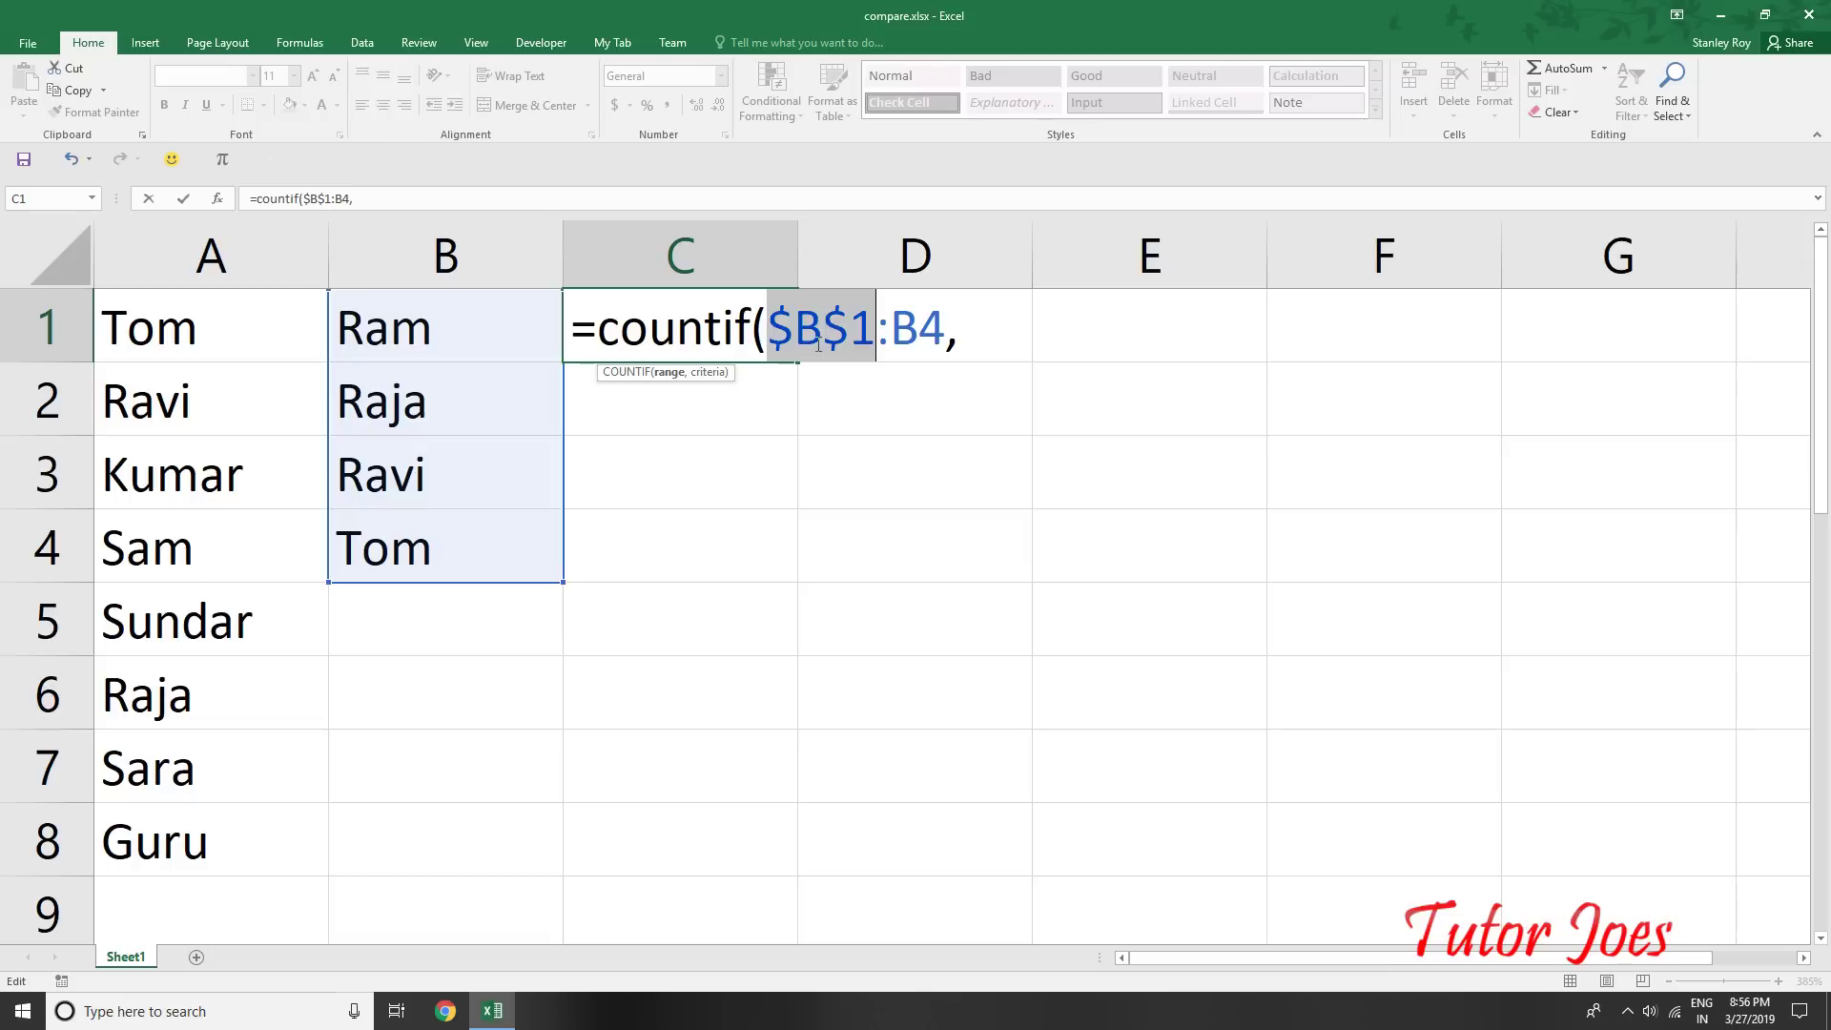
pyautogui.click(980, 334)
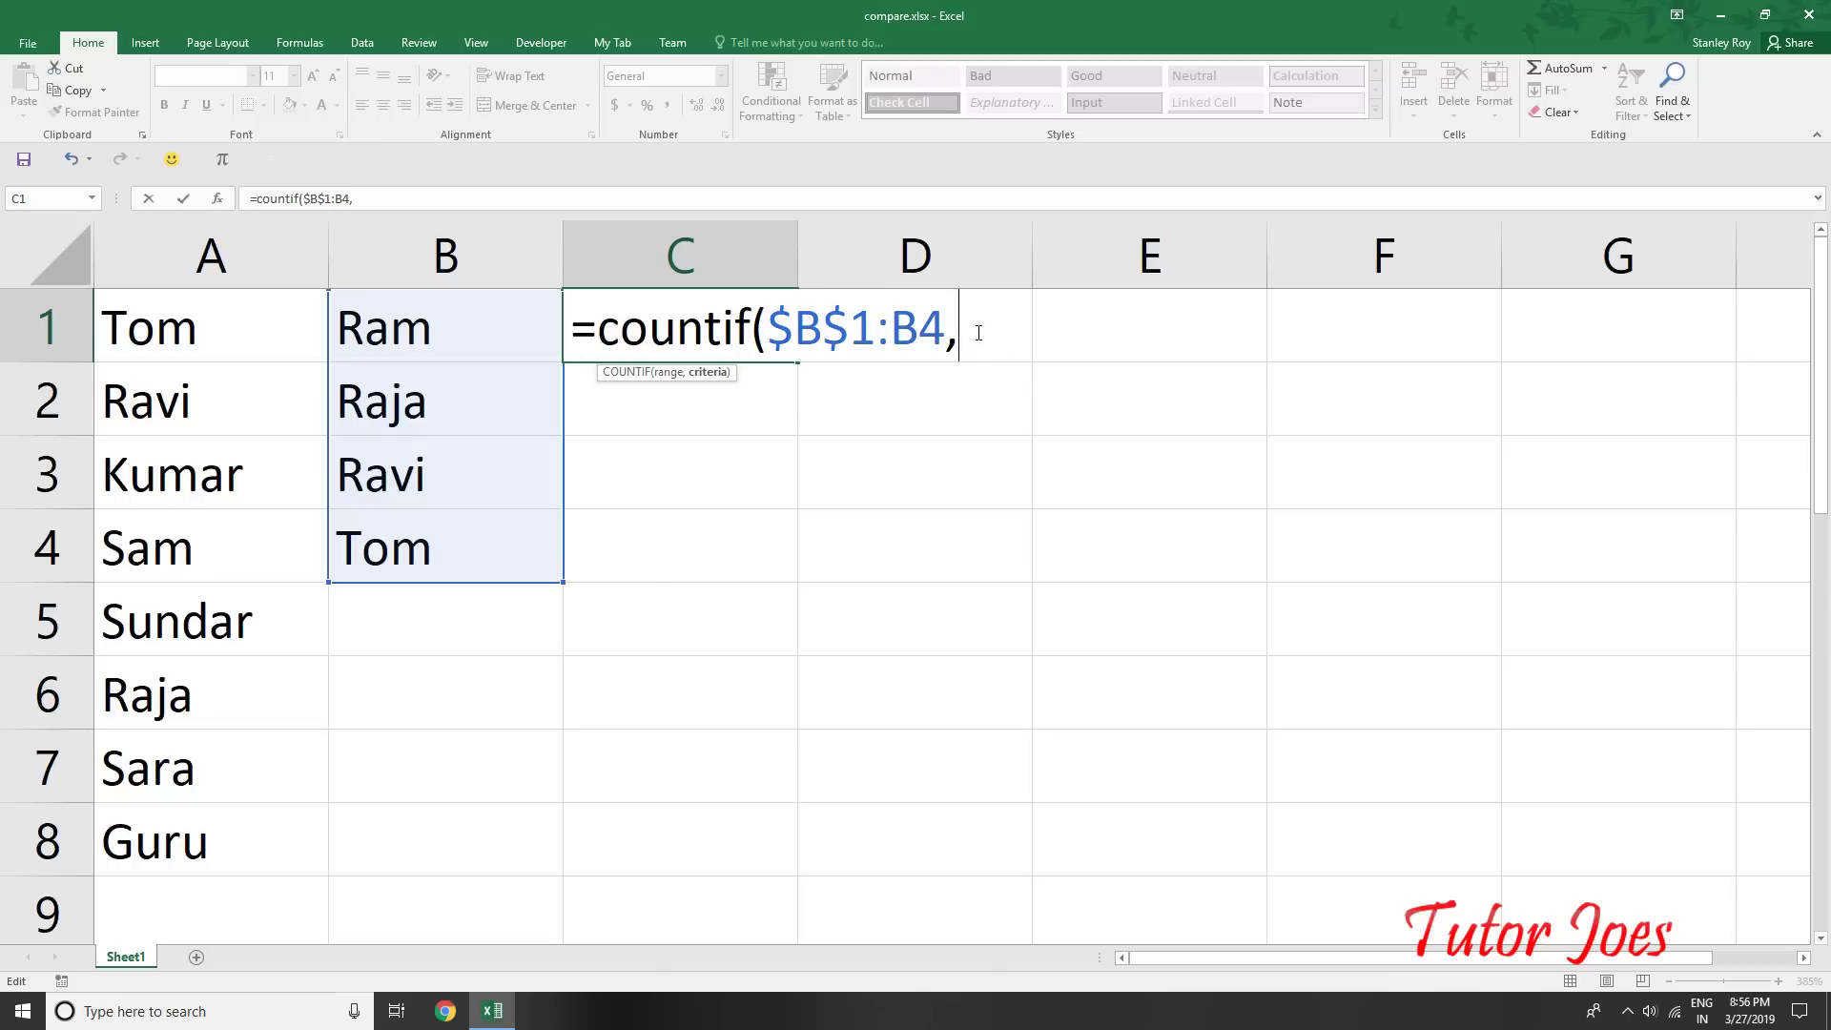
pyautogui.click(206, 320)
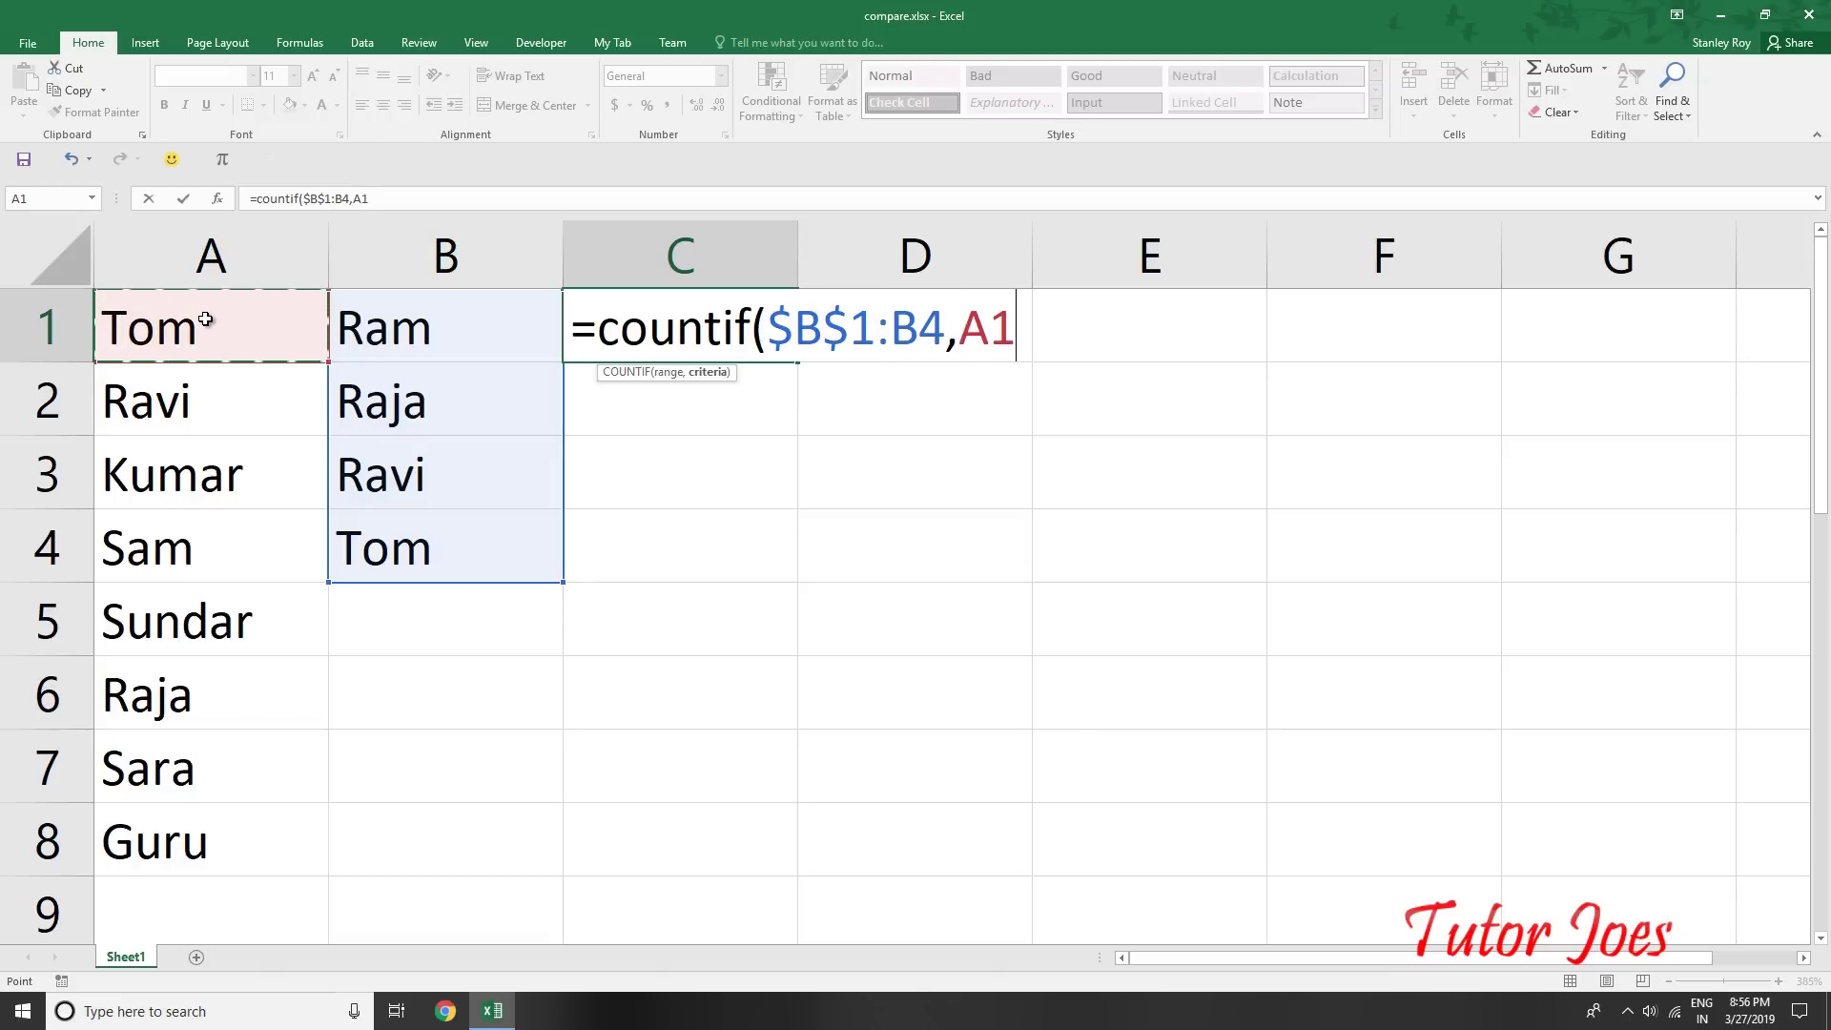
pyautogui.write(')')
pyautogui.press('Return')
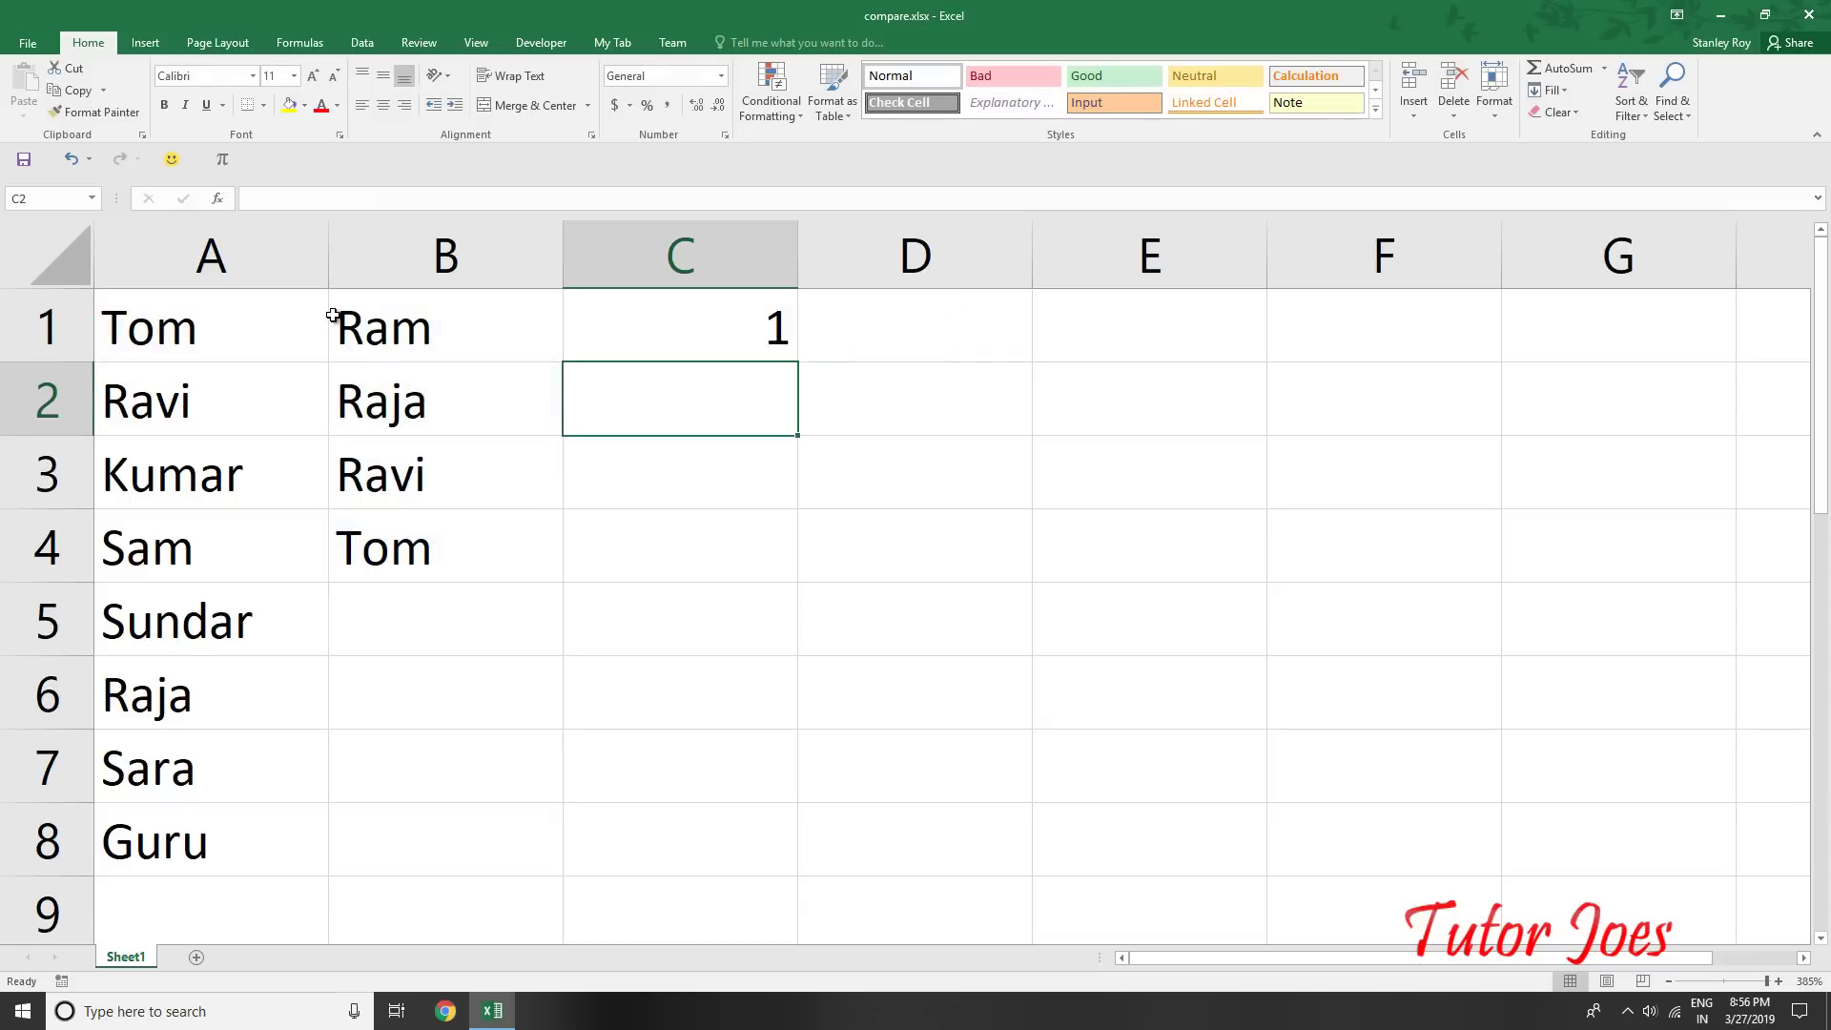
# Fill the C1 COUNTIF formula down to C8 and check the copies in C6 and C2
pyautogui.click(410, 544)
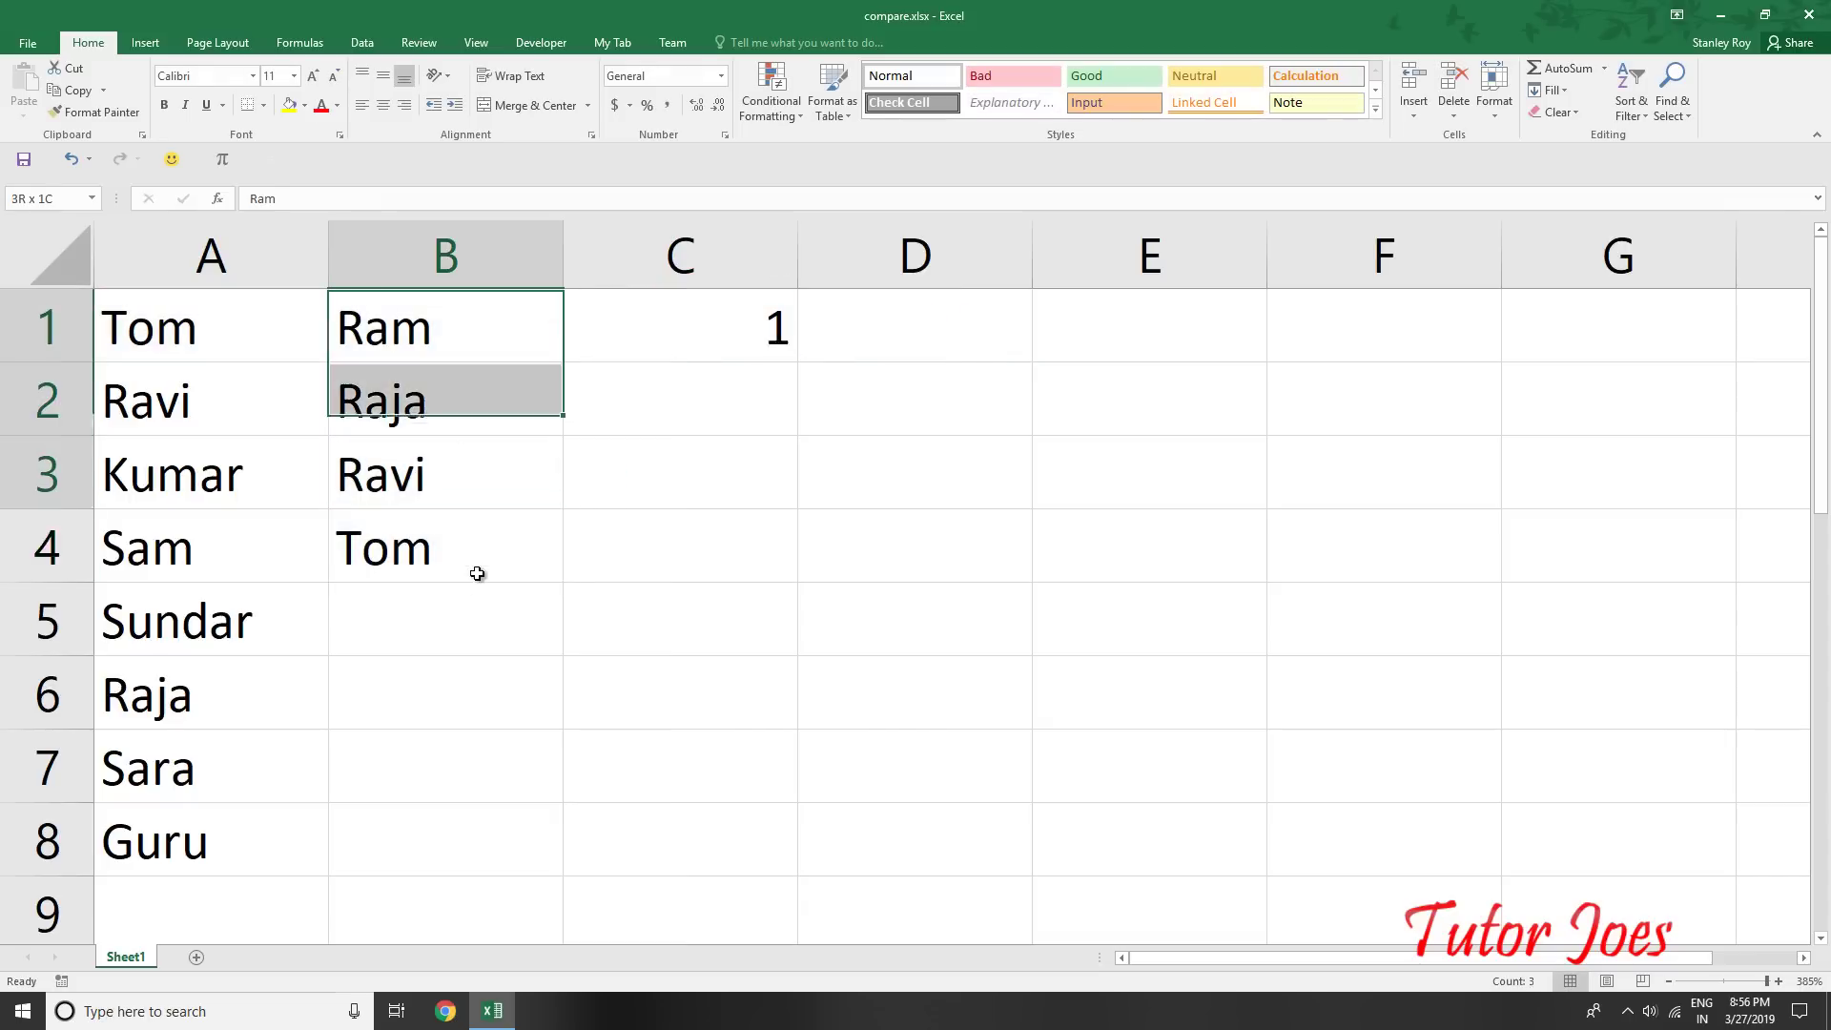
pyautogui.moveTo(416, 327)
pyautogui.mouseDown()
pyautogui.moveTo(482, 602)
pyautogui.moveTo(467, 548)
pyautogui.mouseUp()
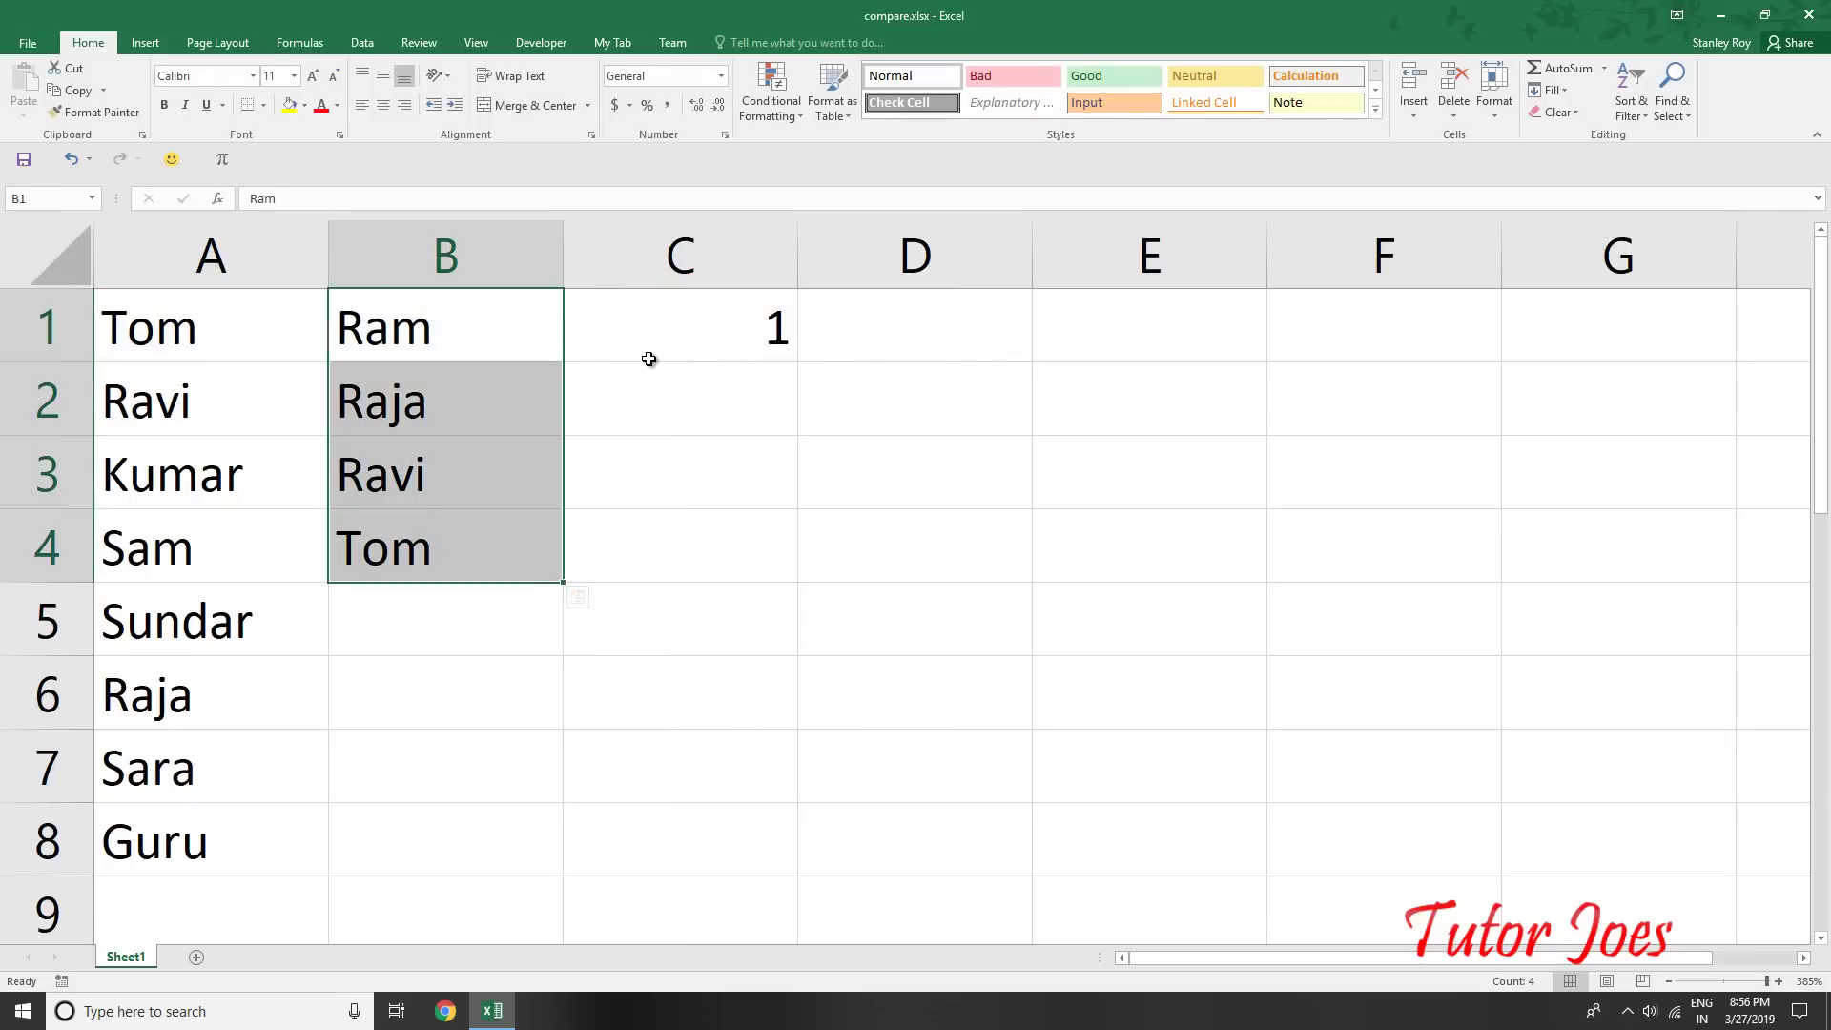
pyautogui.click(687, 340)
pyautogui.moveTo(798, 361)
pyautogui.mouseDown()
pyautogui.moveTo(817, 717)
pyautogui.moveTo(775, 874)
pyautogui.mouseUp()
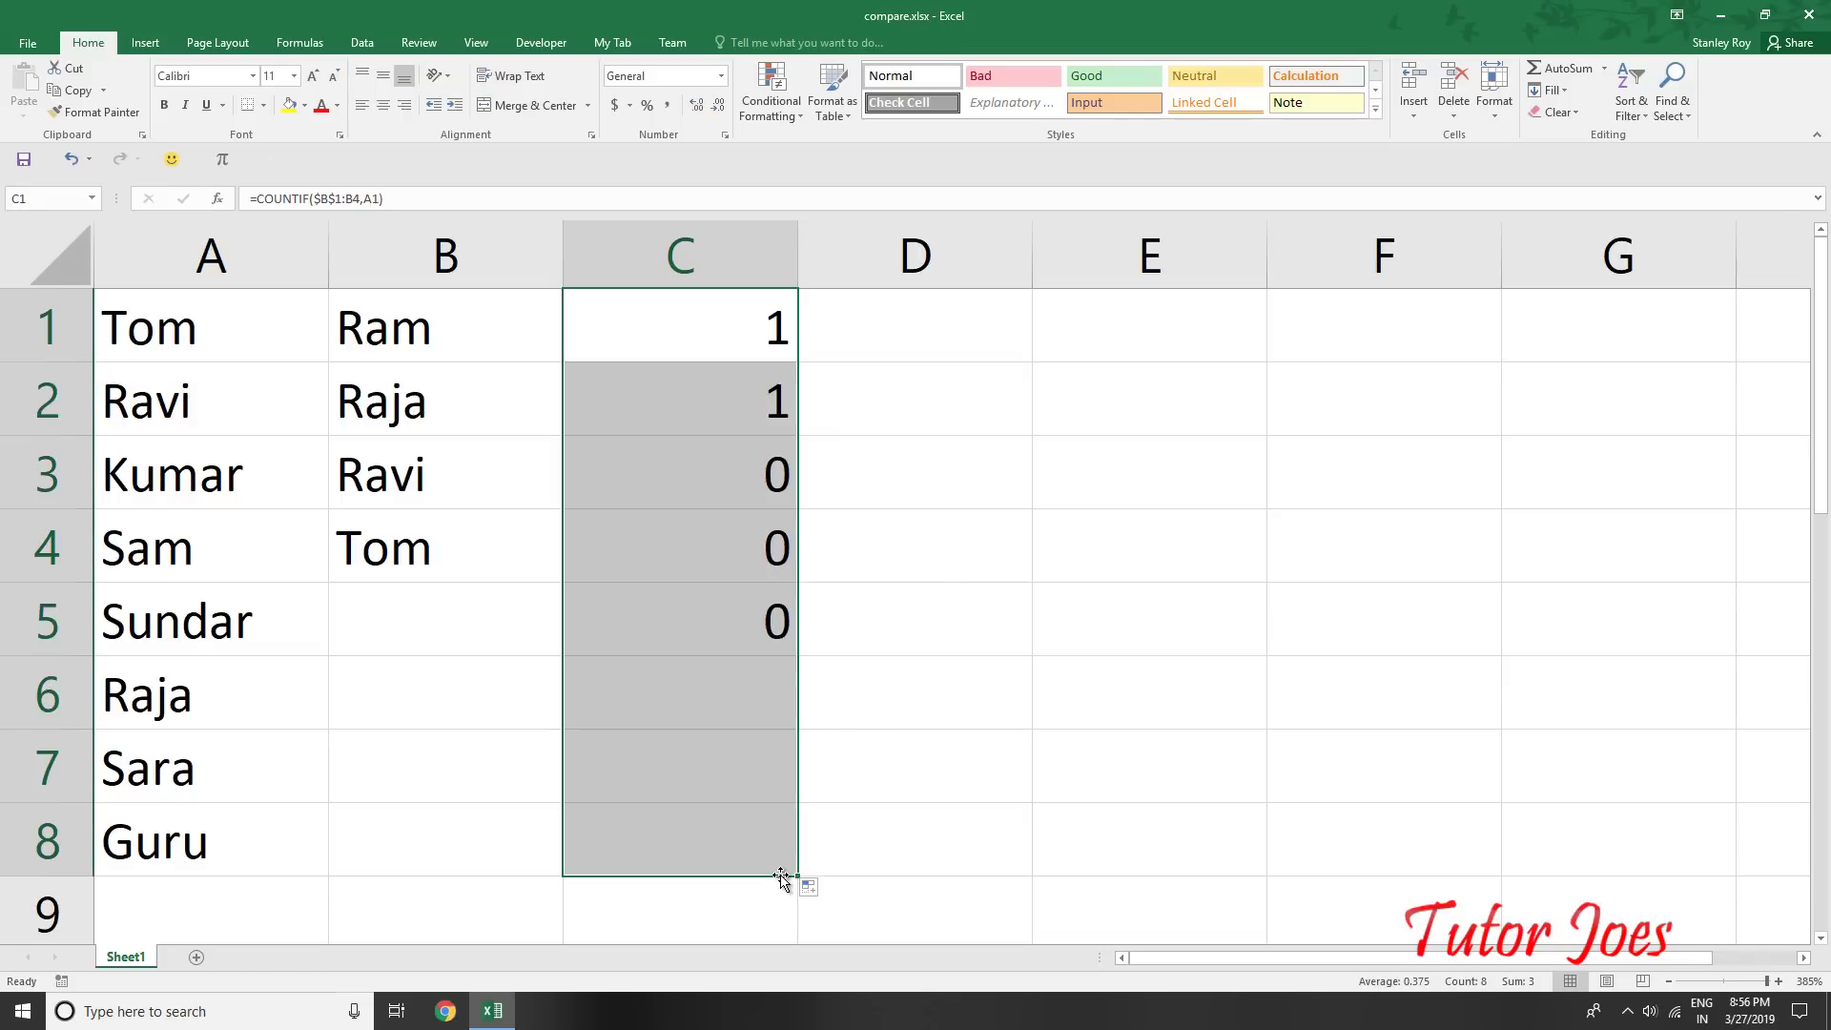
pyautogui.click(776, 691)
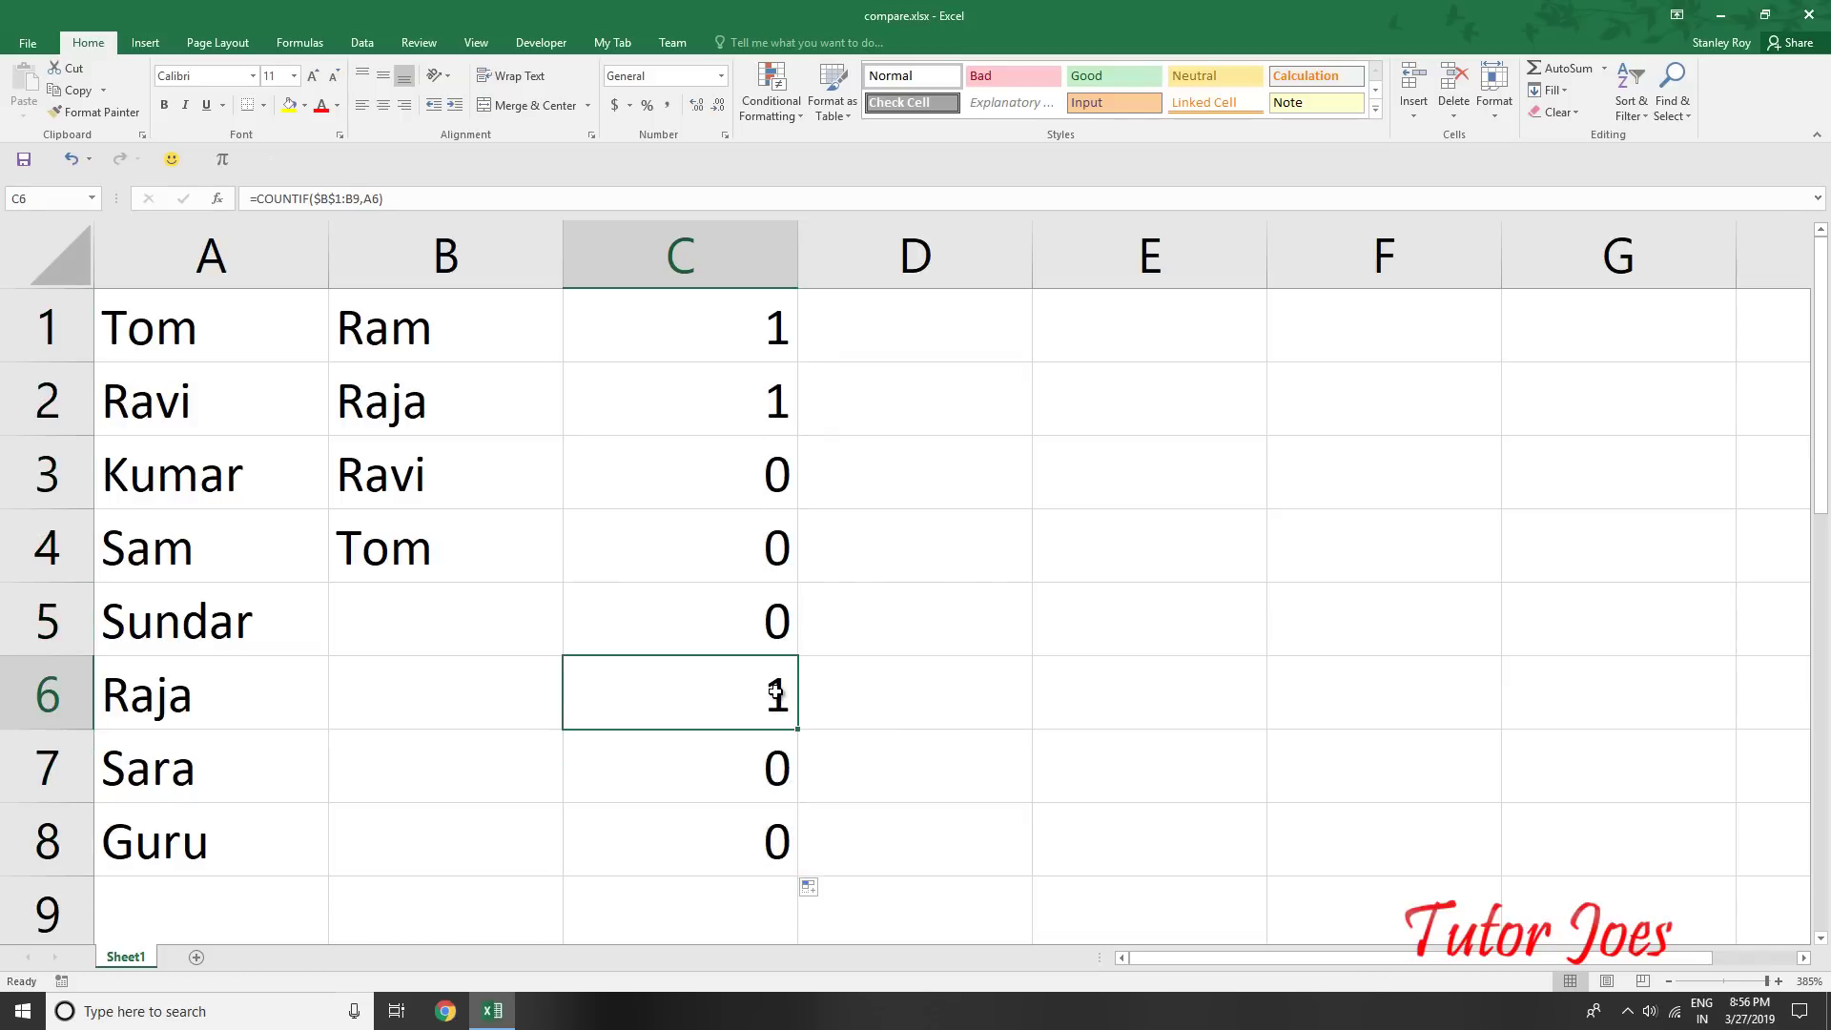
pyautogui.click(766, 395)
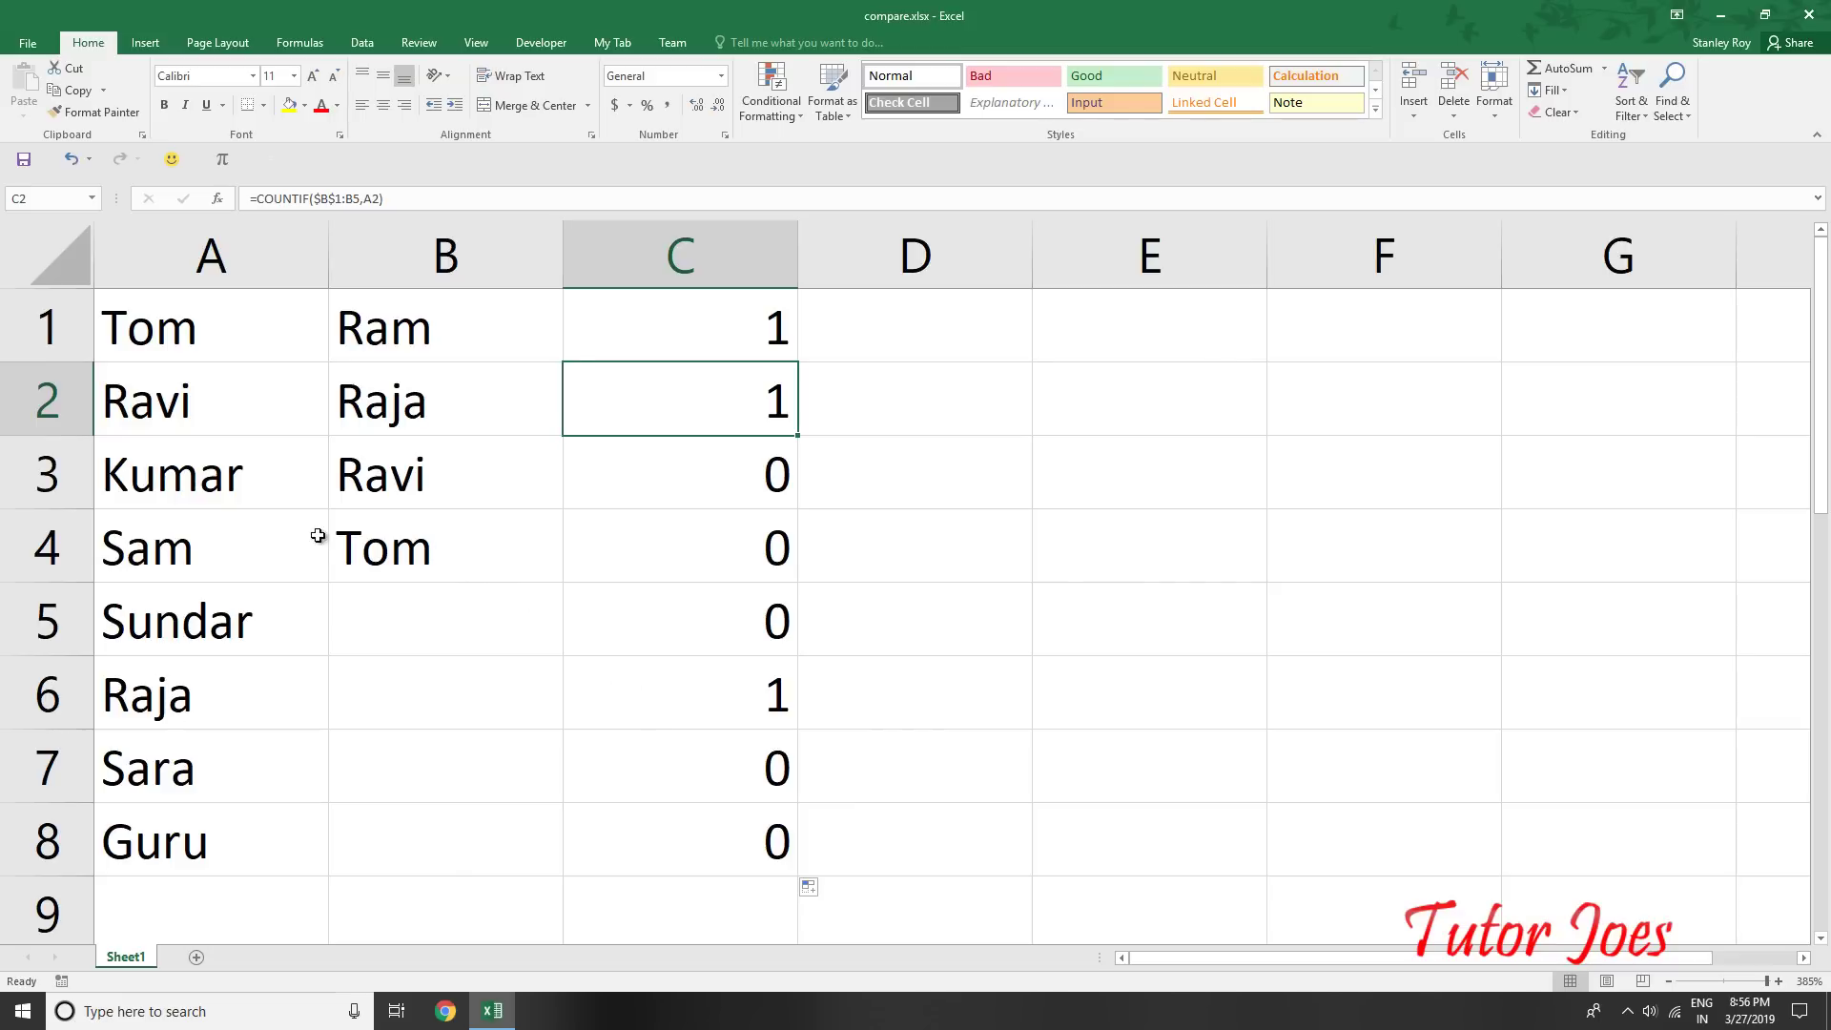
pyautogui.click(105, 340)
pyautogui.click(753, 347)
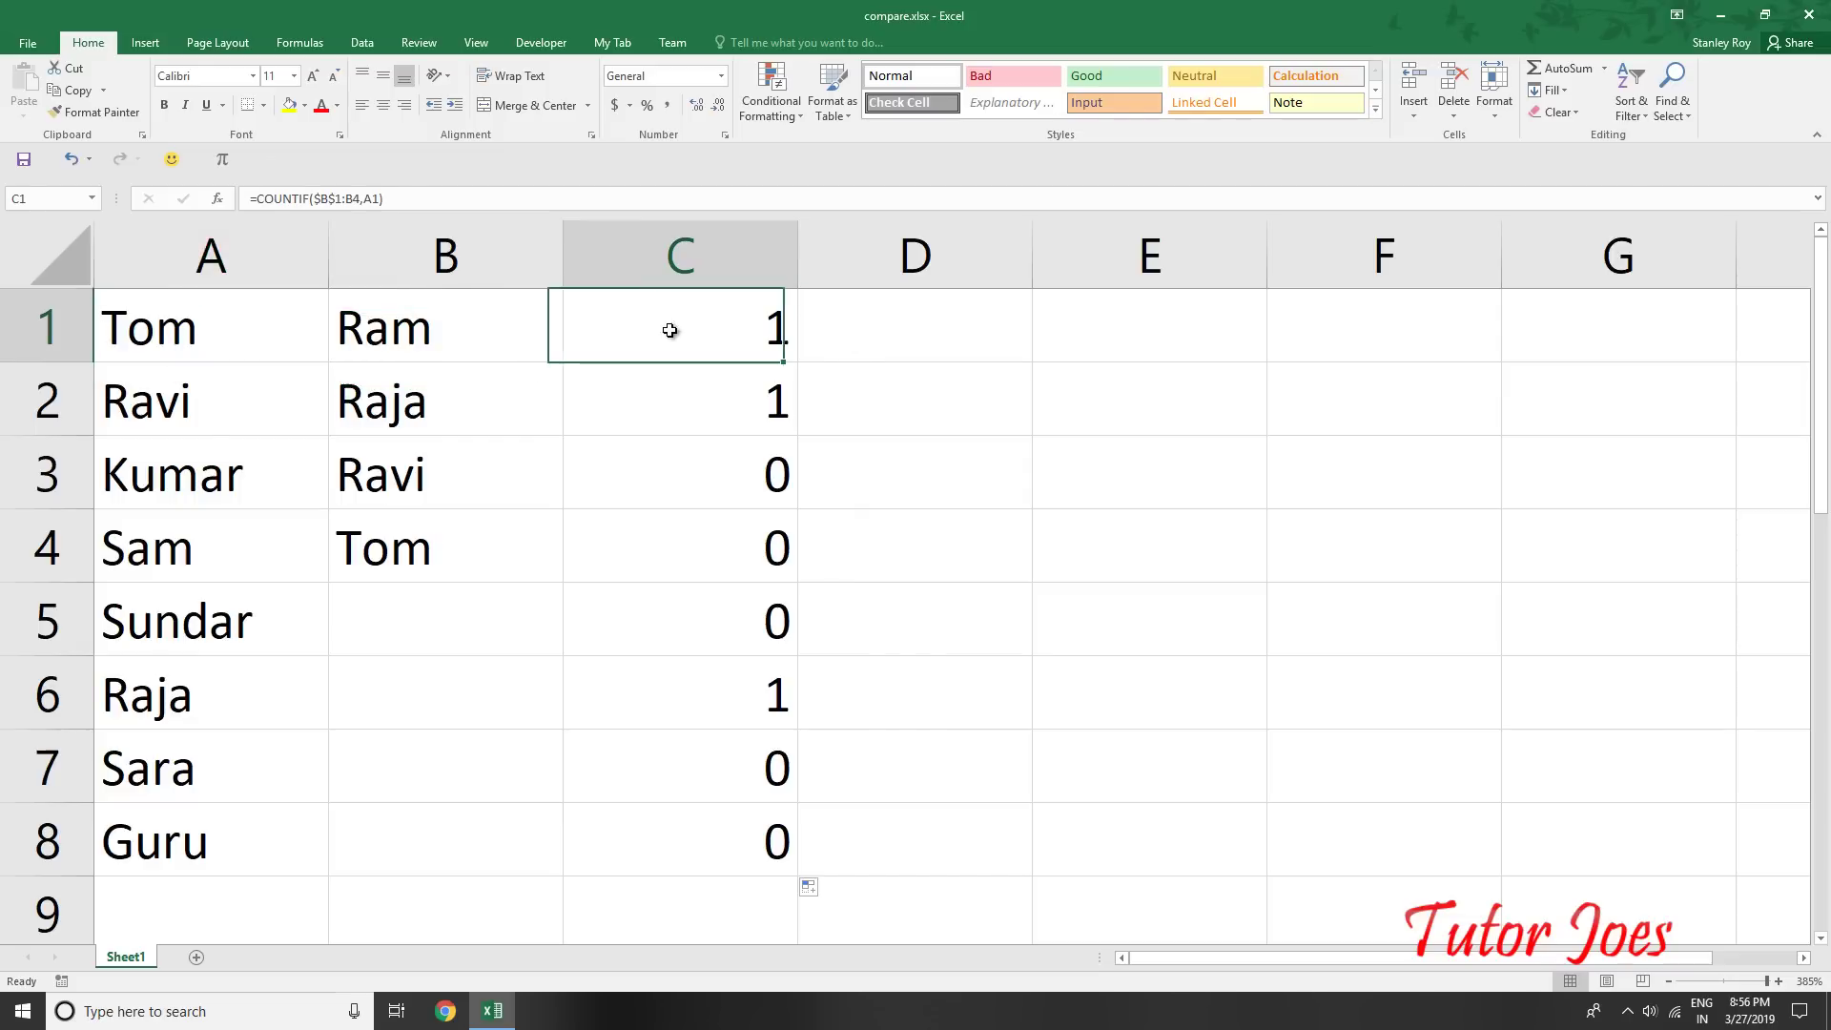
pyautogui.click(286, 411)
pyautogui.click(739, 413)
pyautogui.click(310, 663)
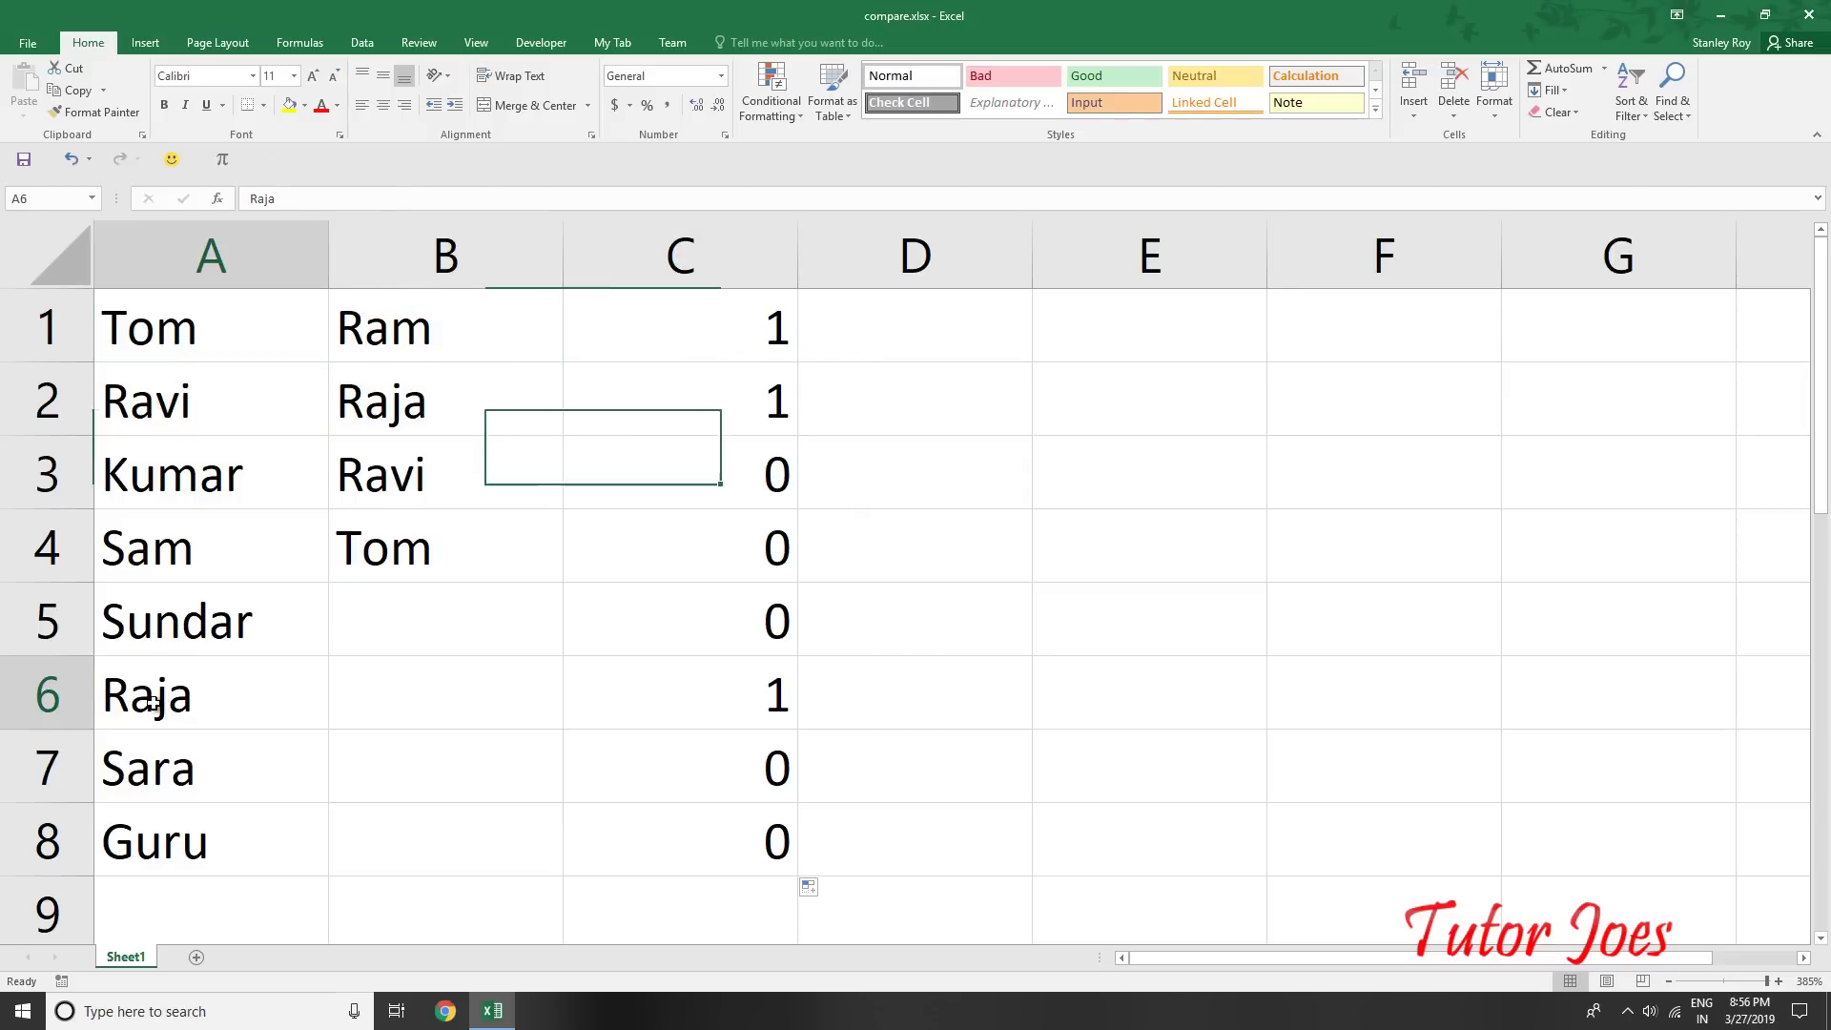
pyautogui.click(678, 703)
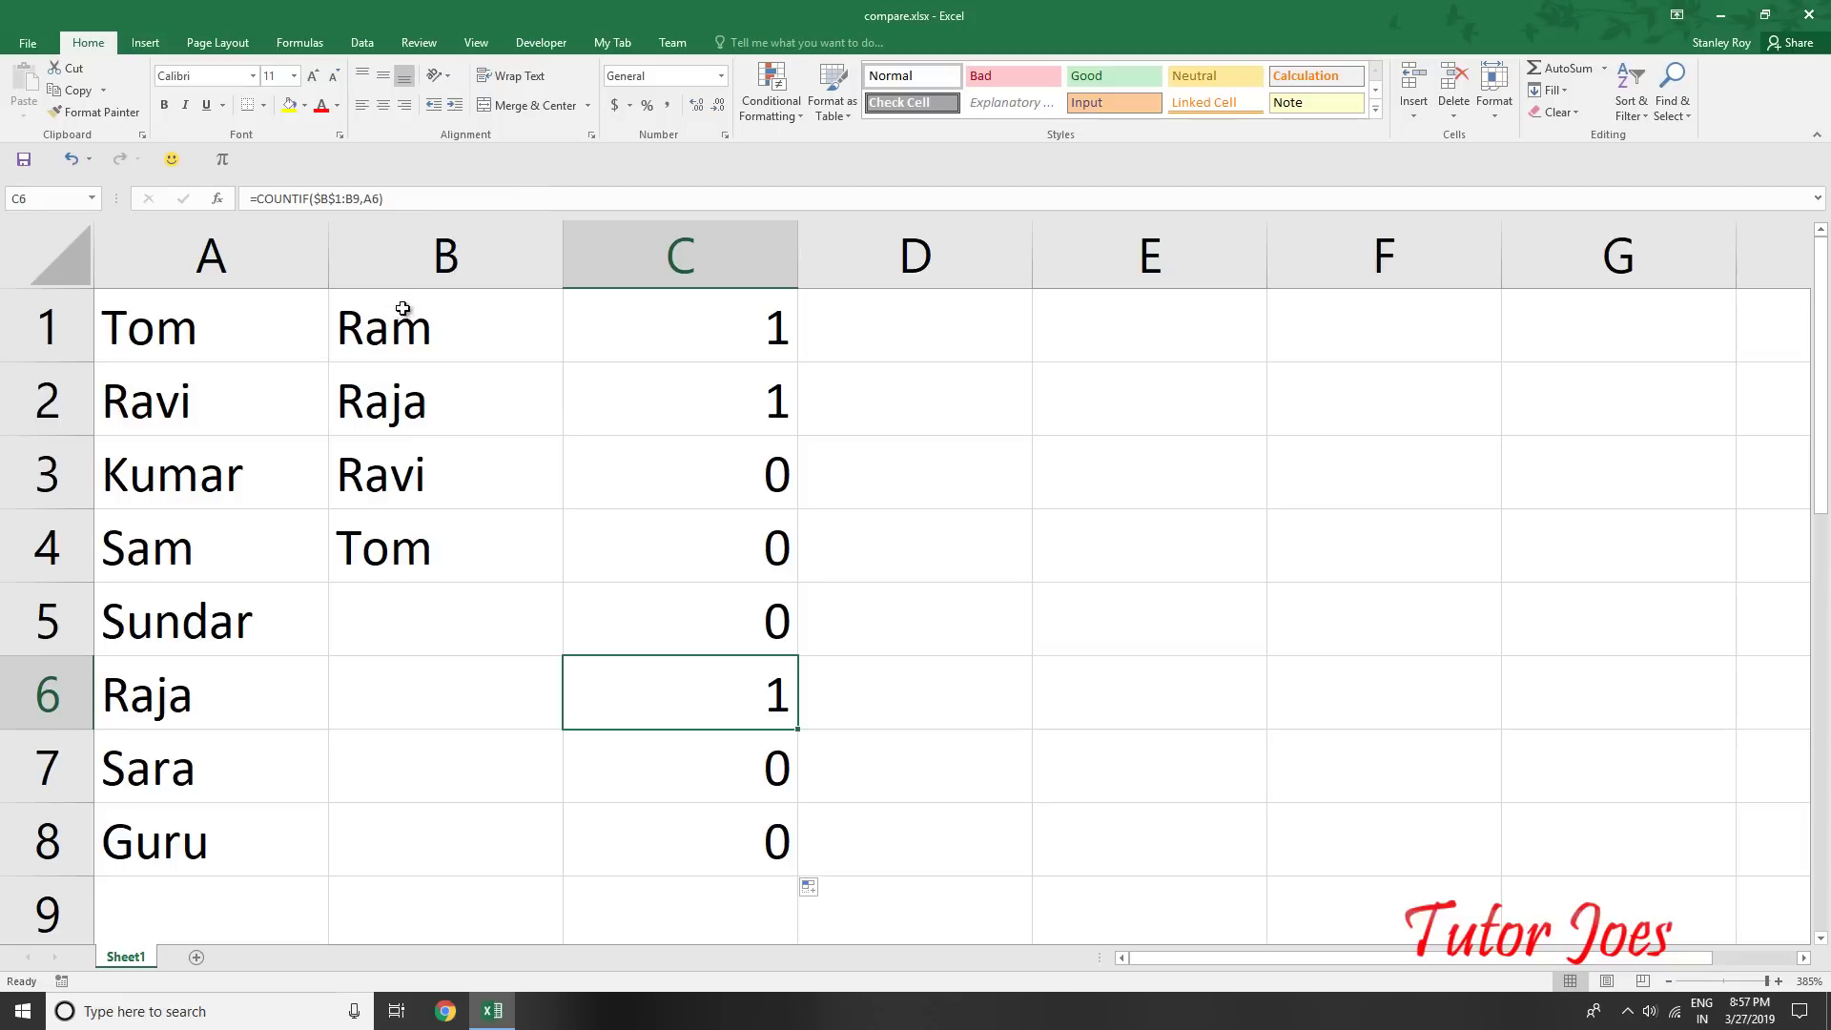
pyautogui.click(423, 308)
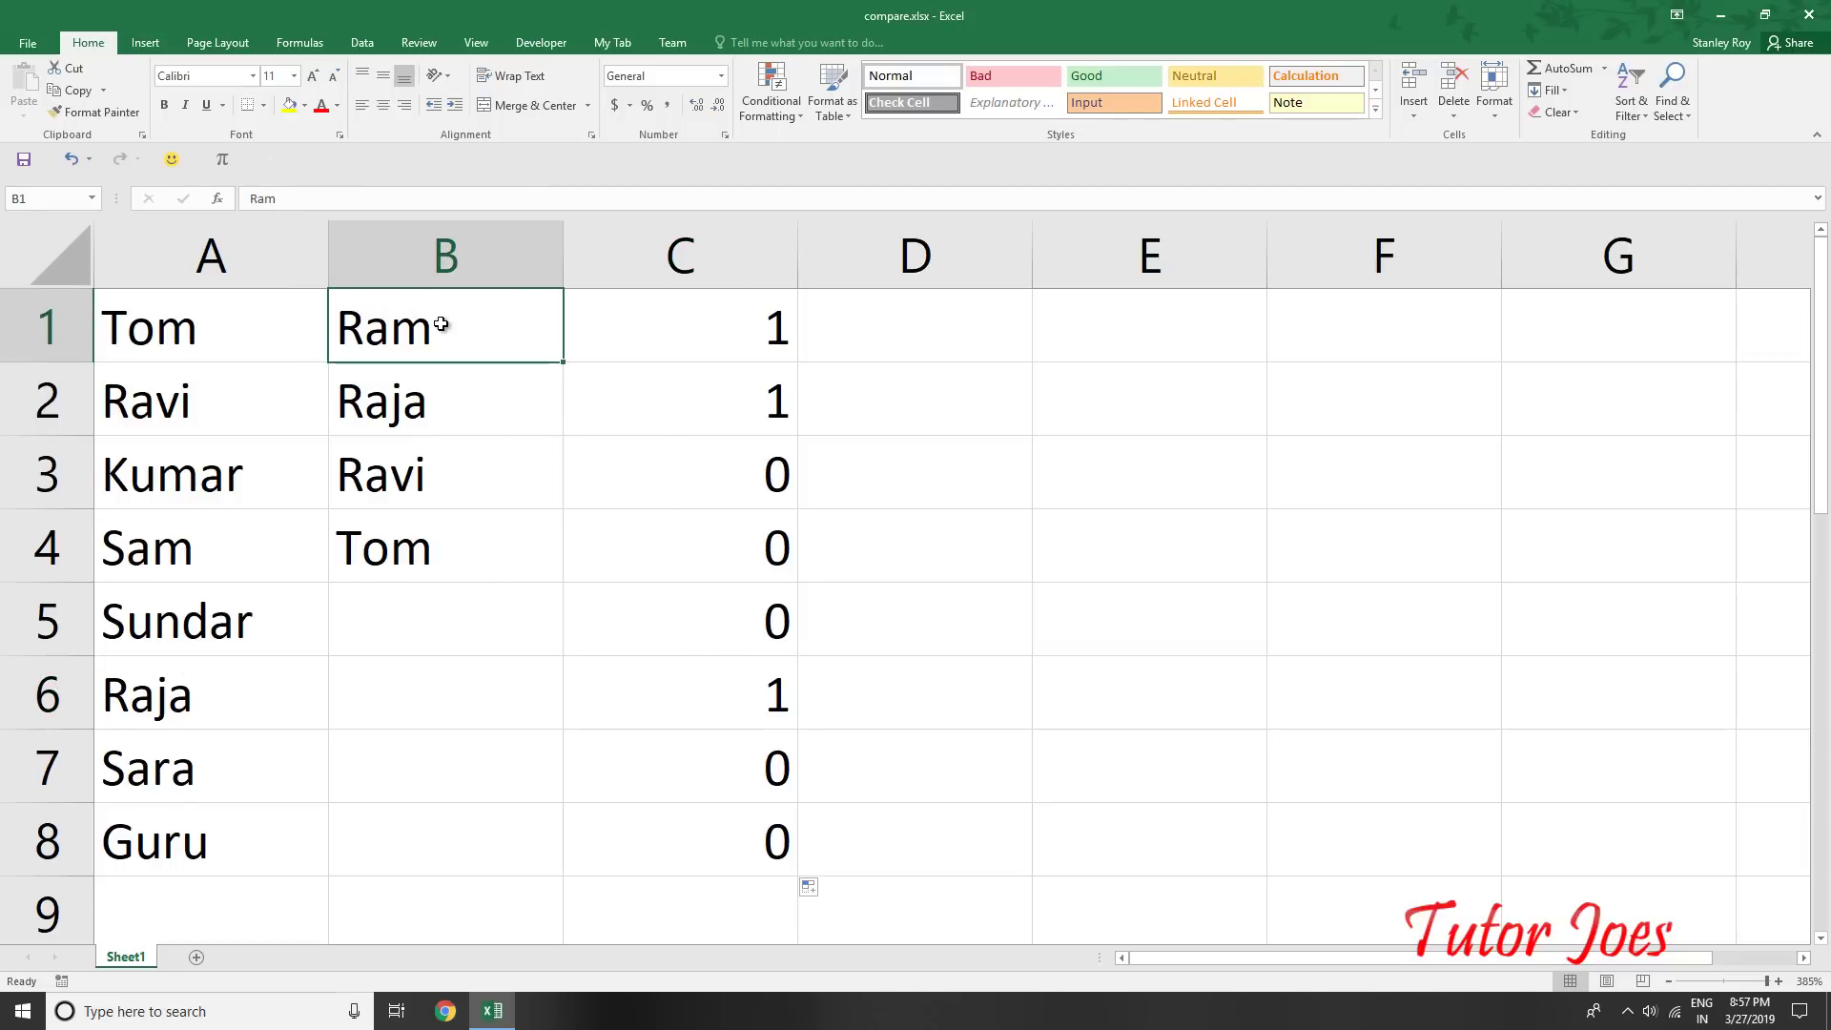
pyautogui.click(215, 324)
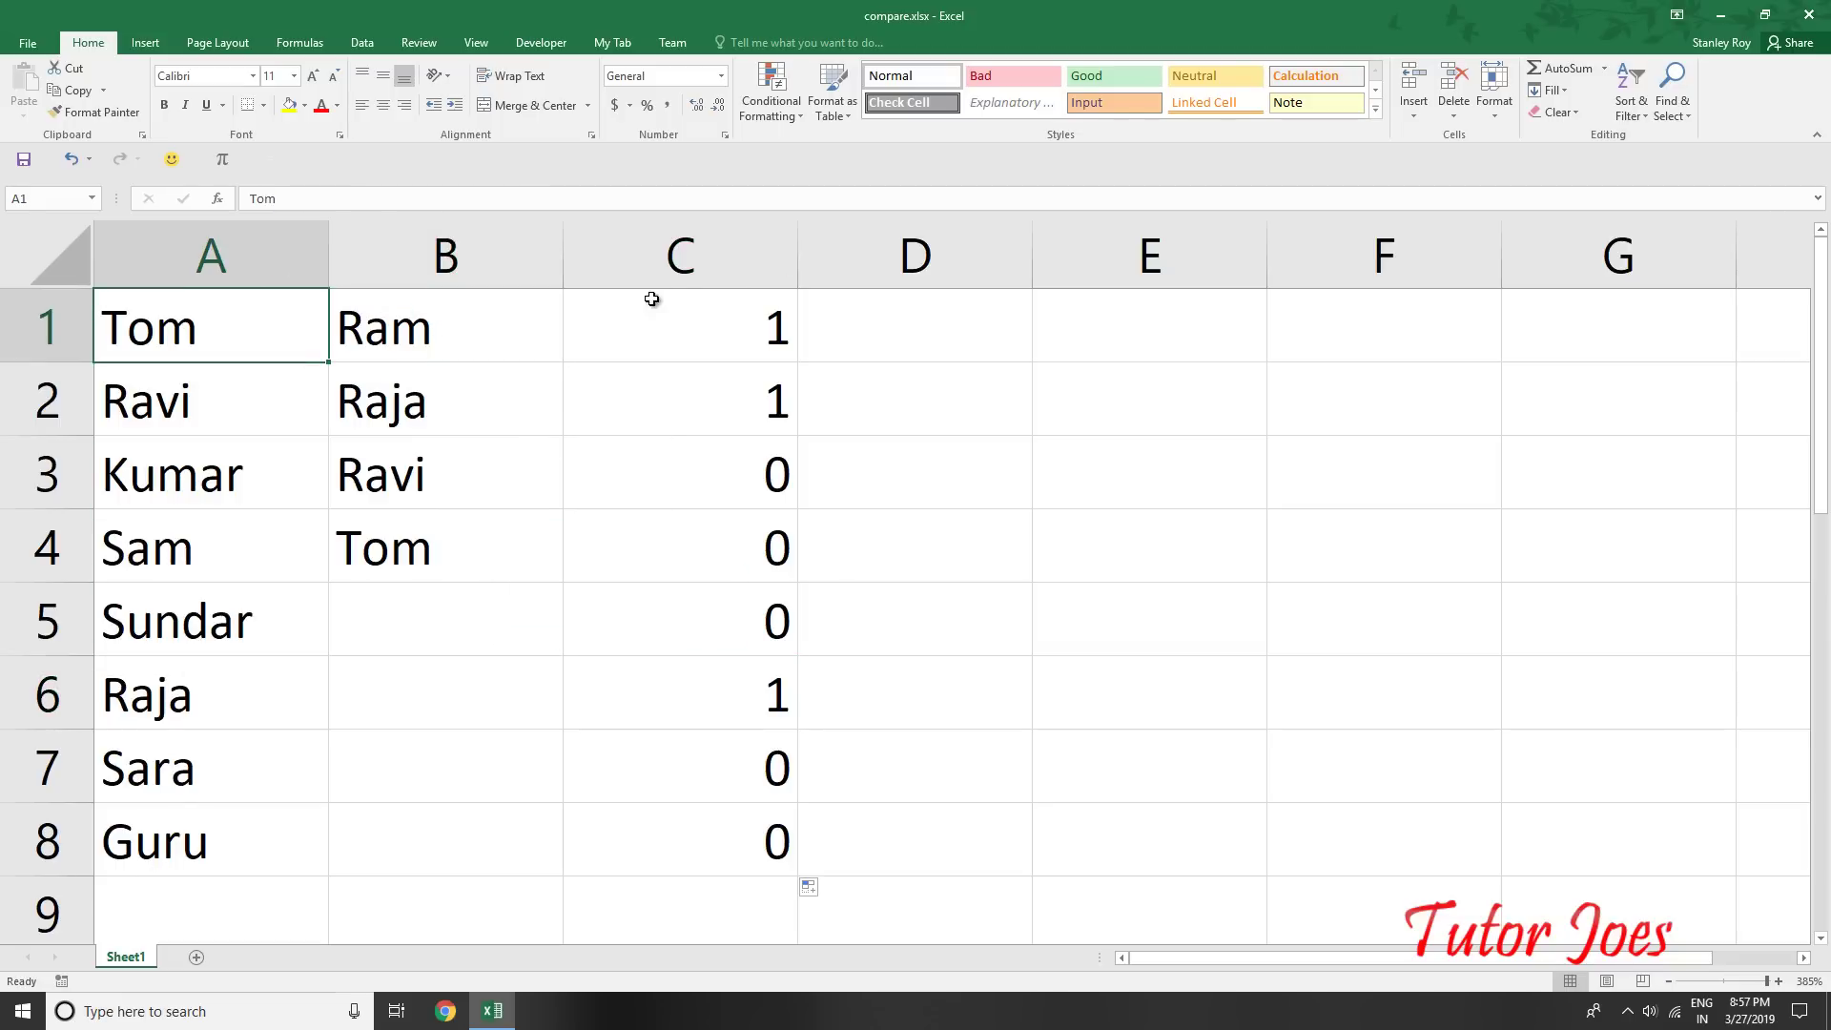
pyautogui.click(697, 304)
pyautogui.doubleClick(728, 327)
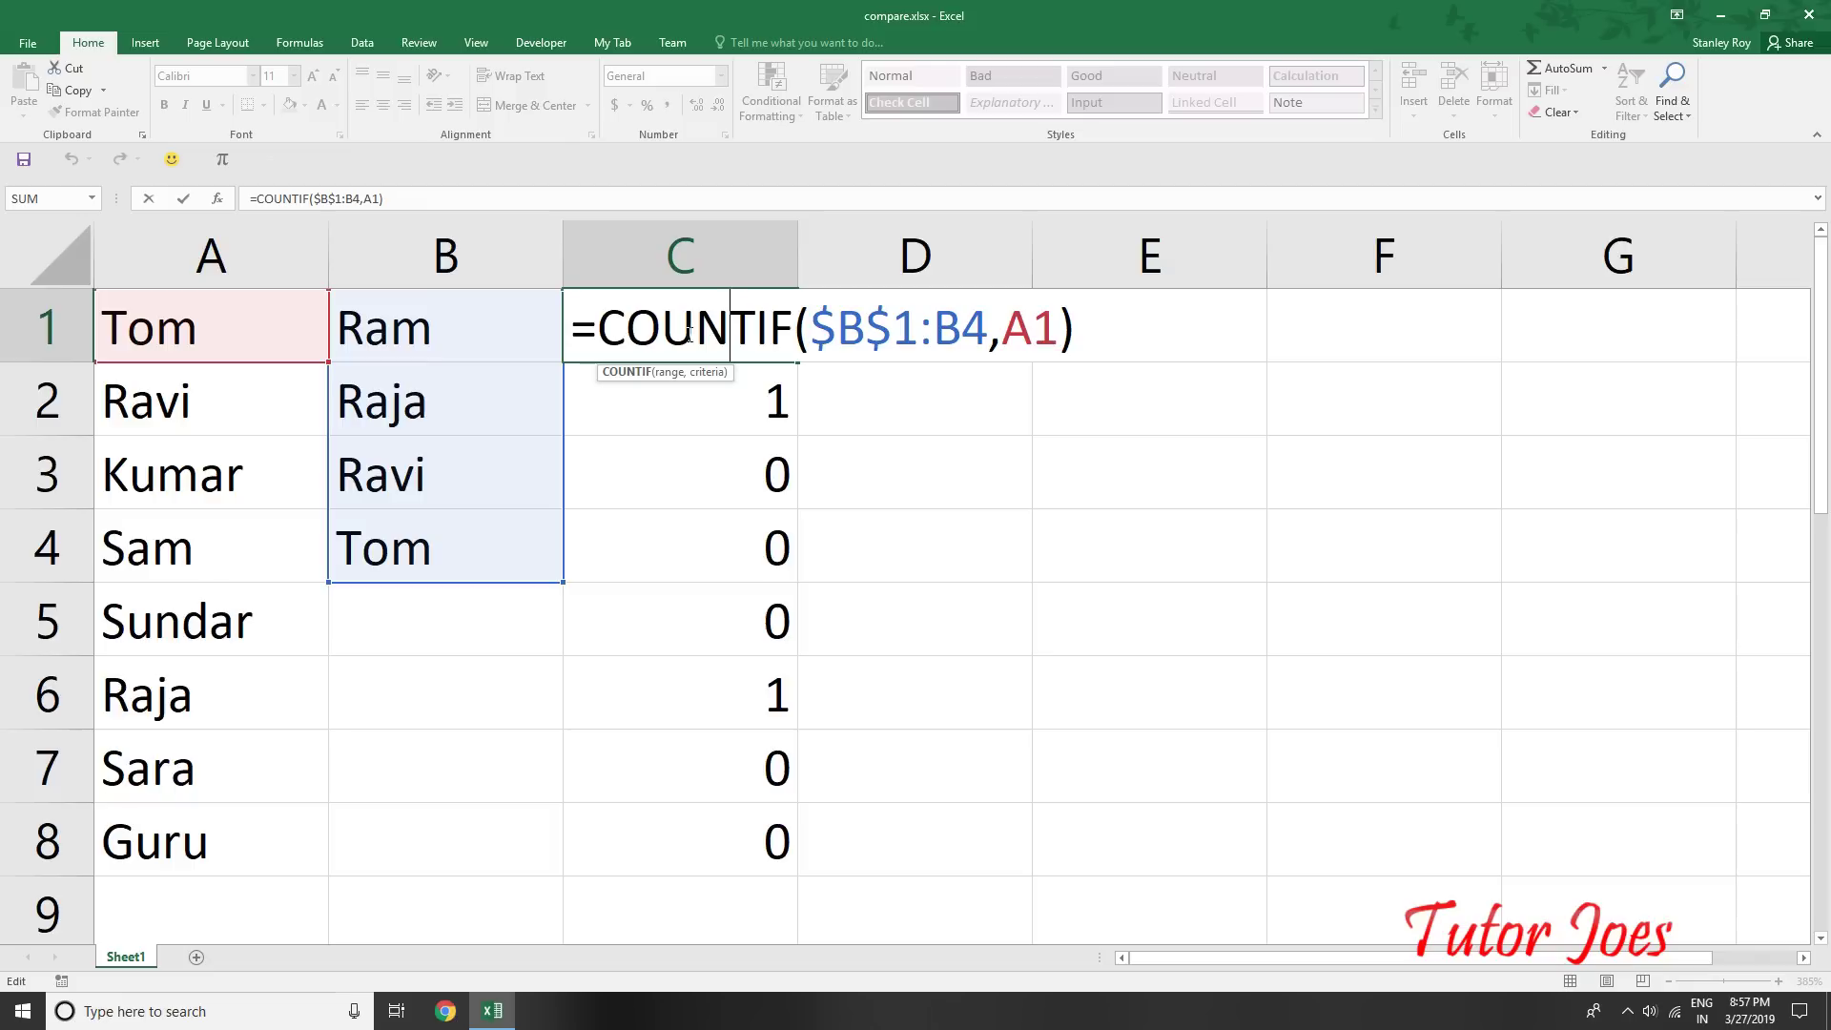
pyautogui.moveTo(631, 313); pyautogui.dragTo(1072, 307)
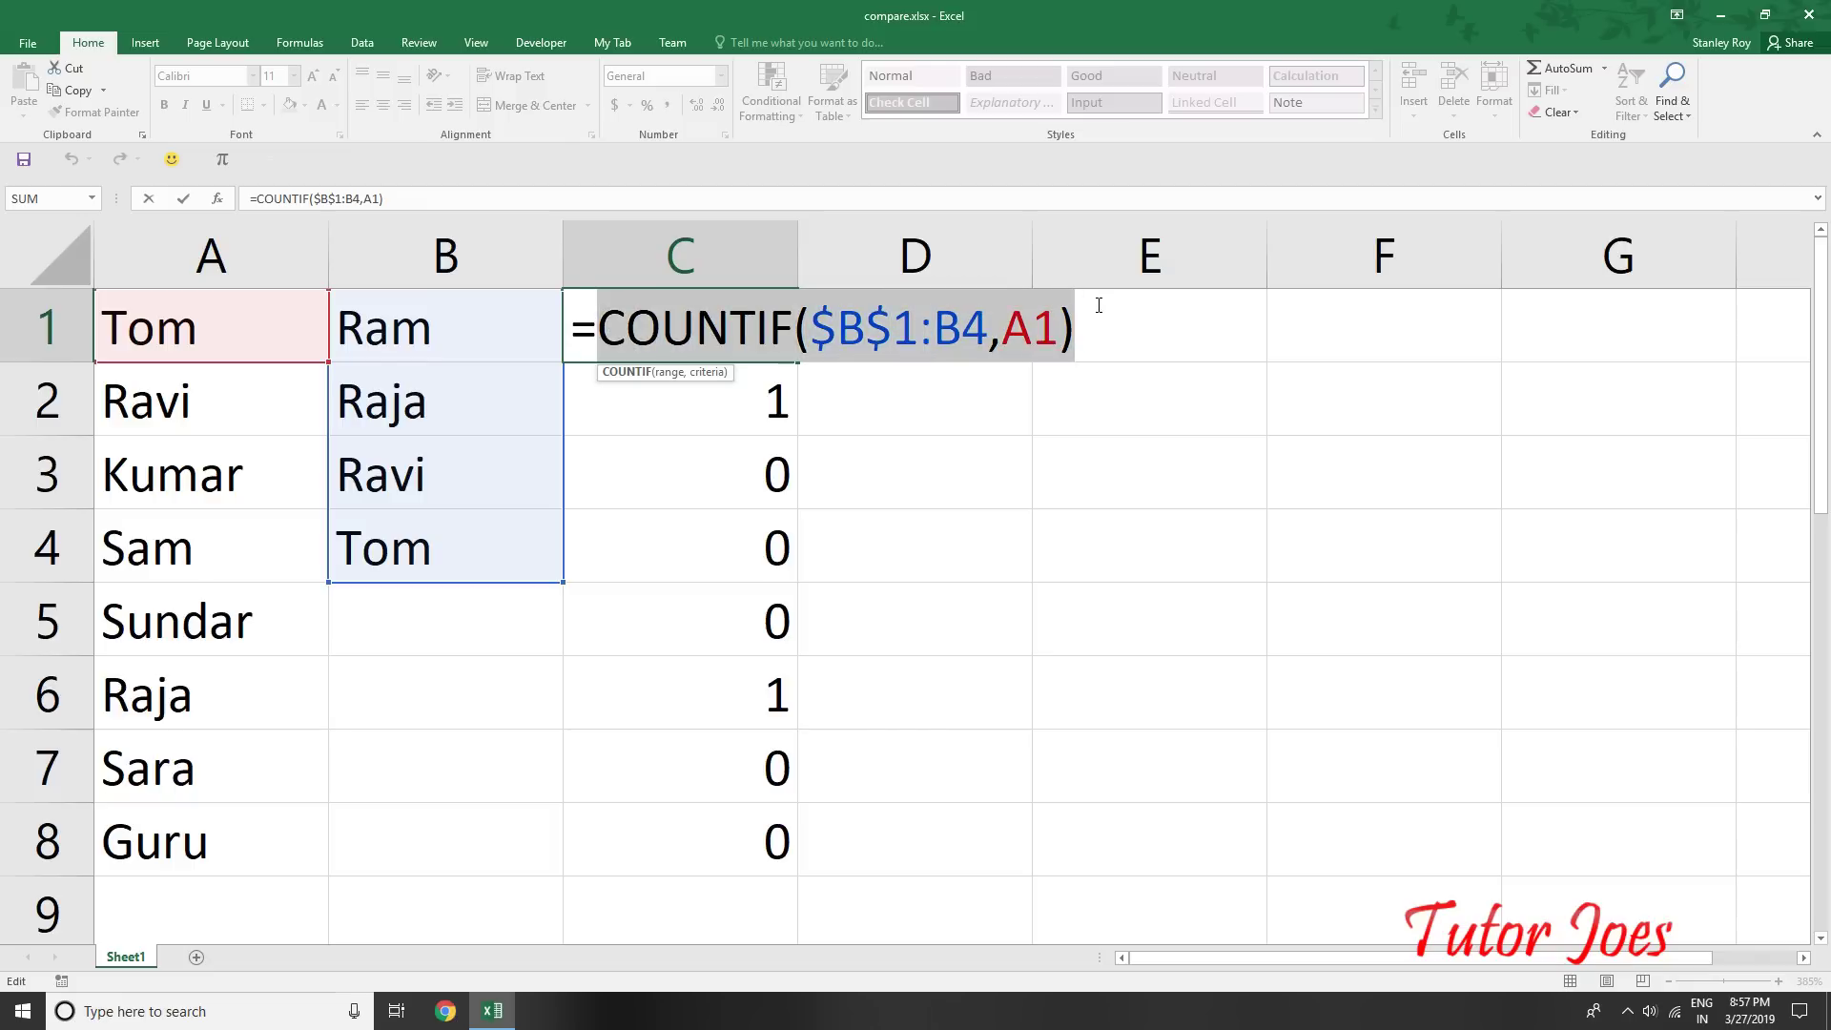
pyautogui.press('Escape')
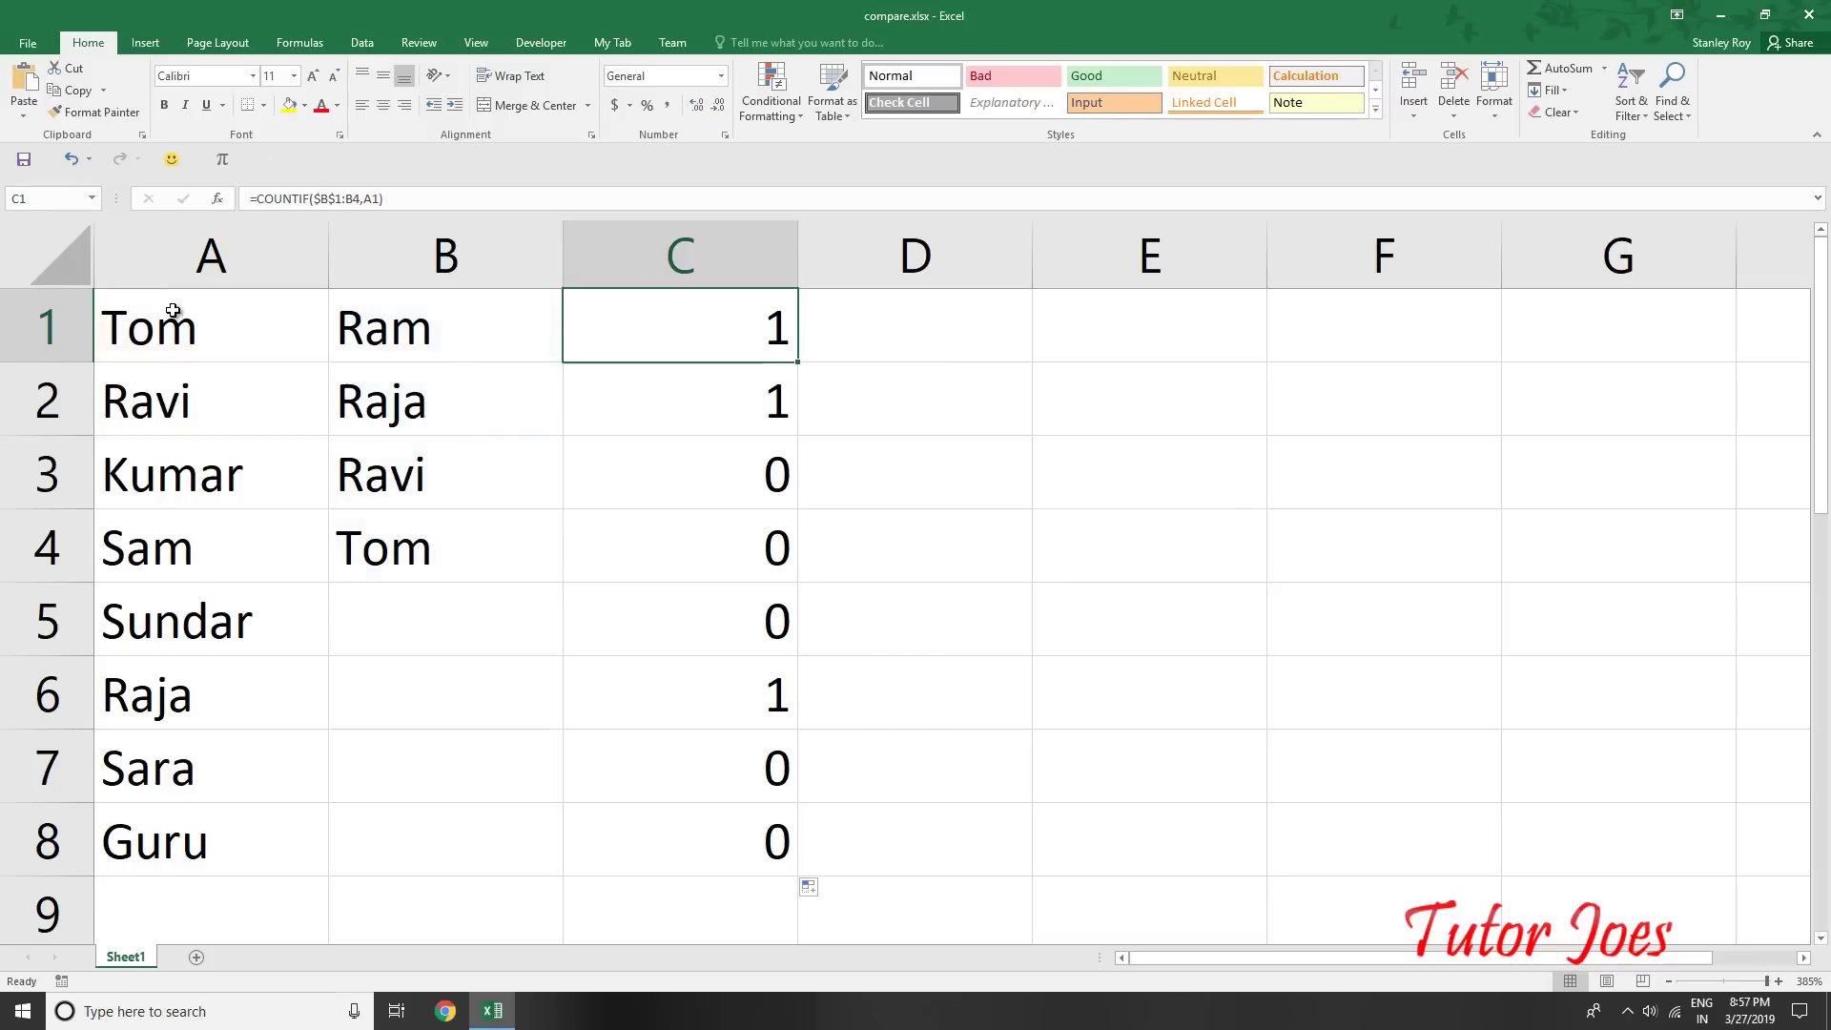
# Select A1:A8 and start a new formula-based conditional formatting rule
pyautogui.moveTo(202, 300)
pyautogui.mouseDown()
pyautogui.moveTo(232, 368)
pyautogui.moveTo(195, 842)
pyautogui.mouseUp()
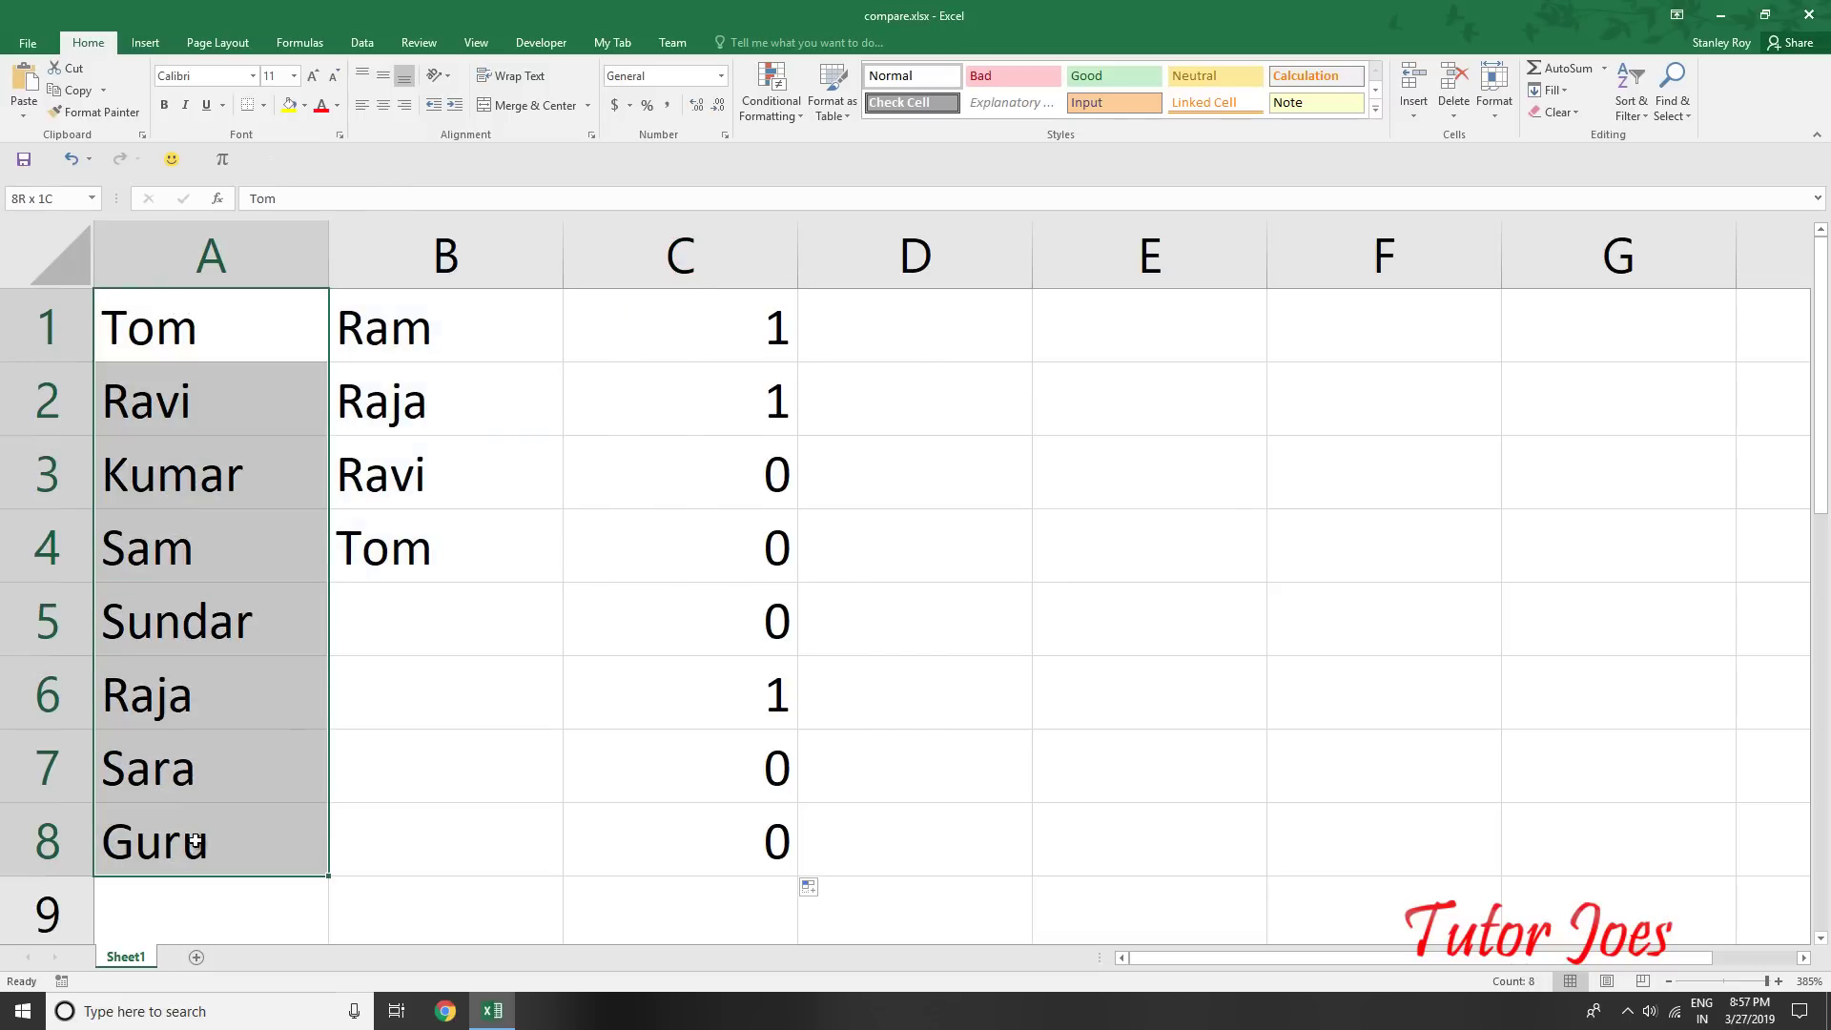
pyautogui.click(772, 100)
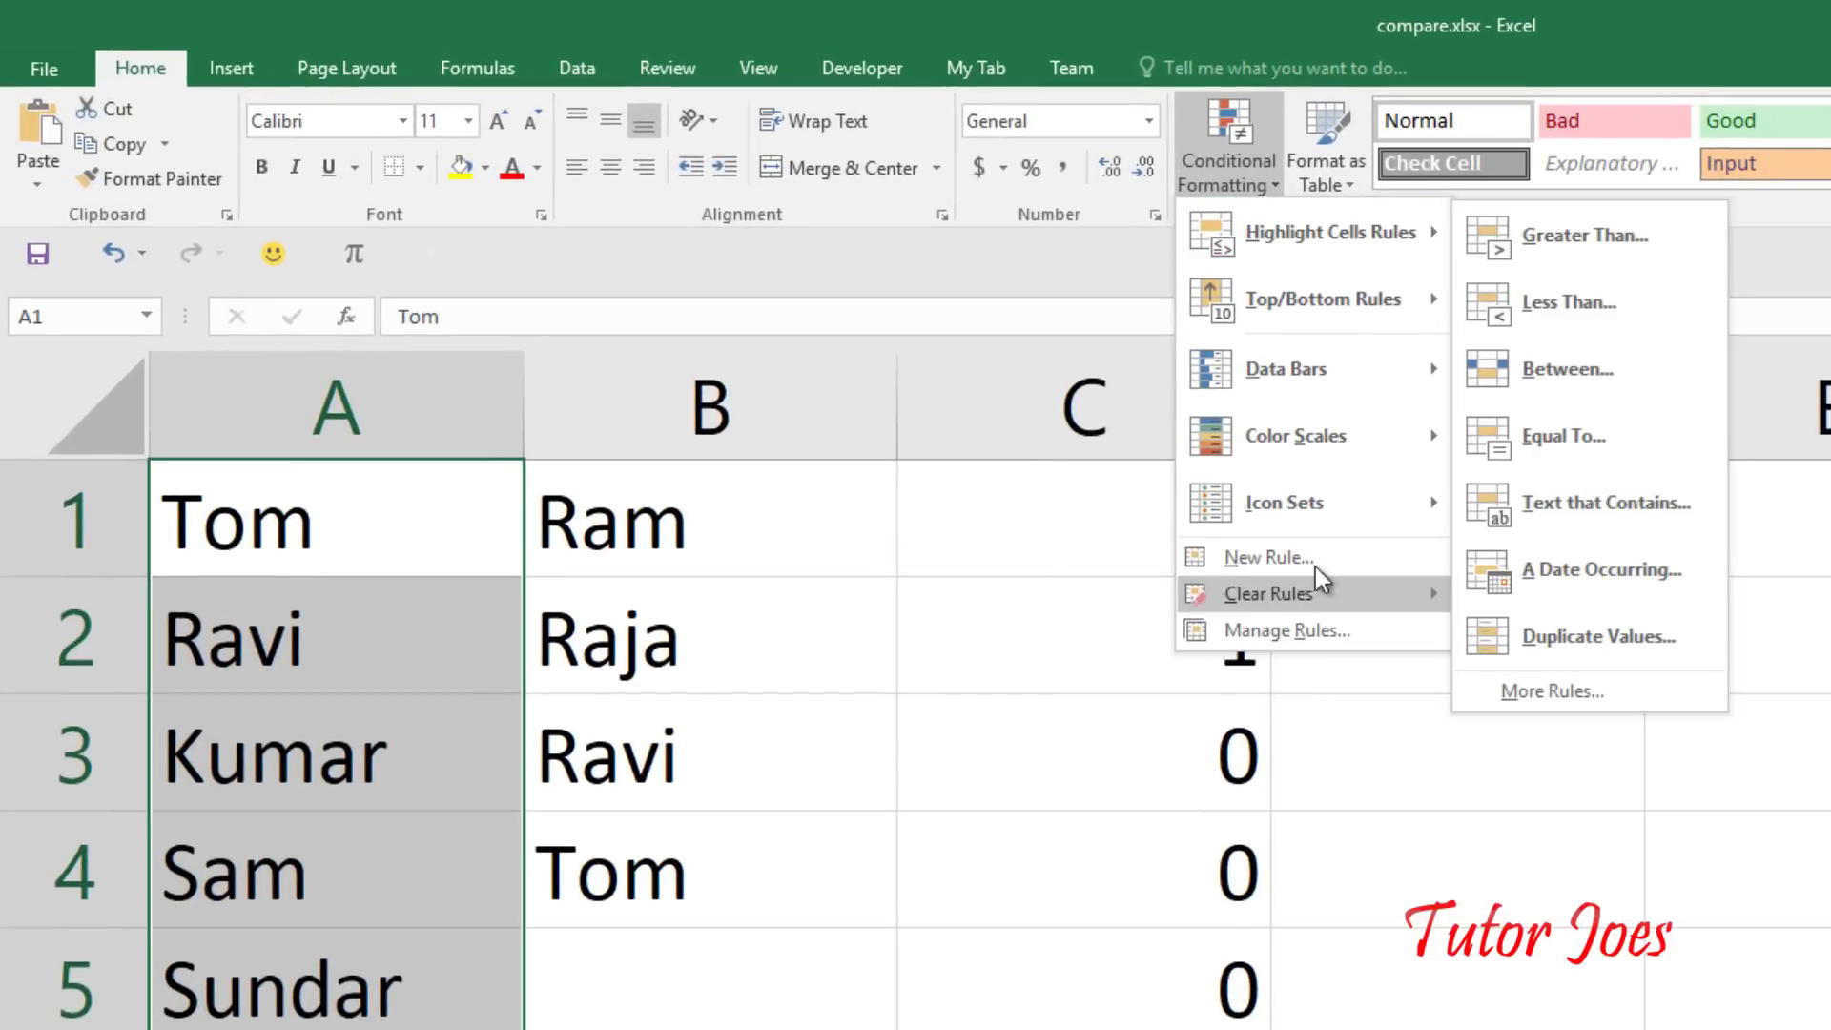
pyautogui.click(1315, 557)
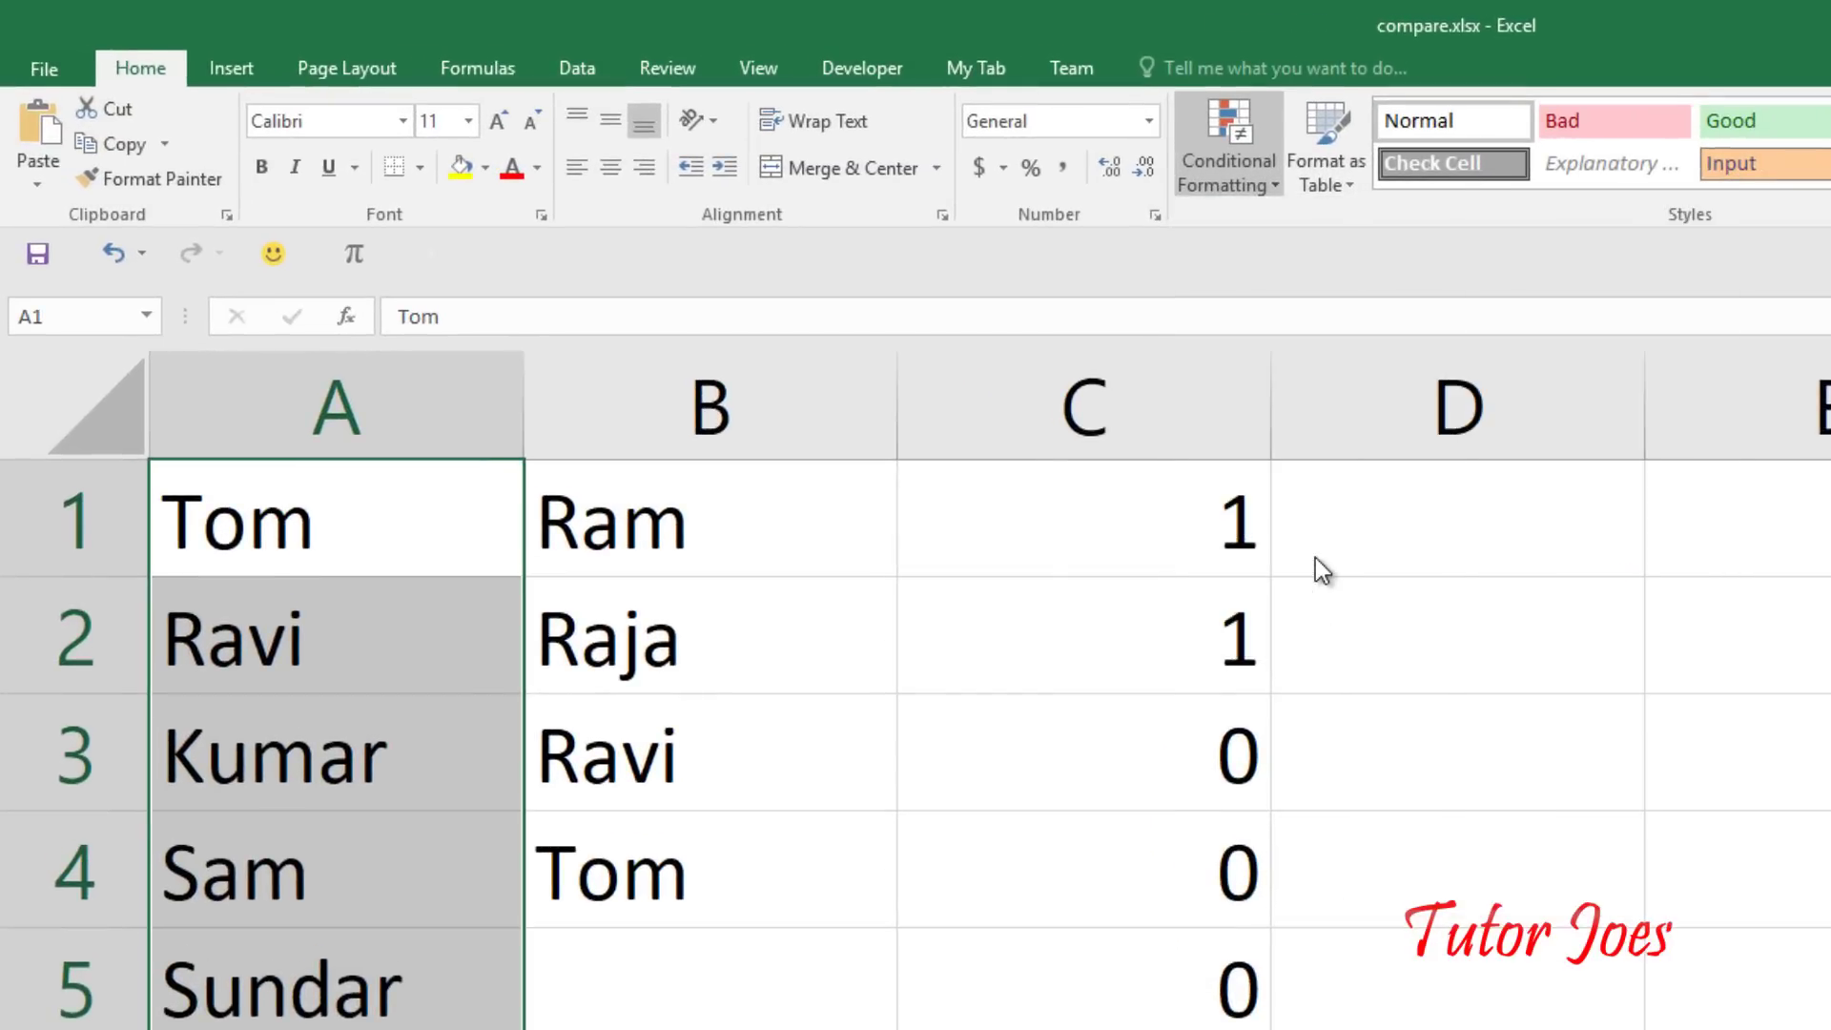
pyautogui.moveTo(1502, 481)
pyautogui.mouseDown()
pyautogui.moveTo(913, 404)
pyautogui.moveTo(876, 378)
pyautogui.mouseUp()
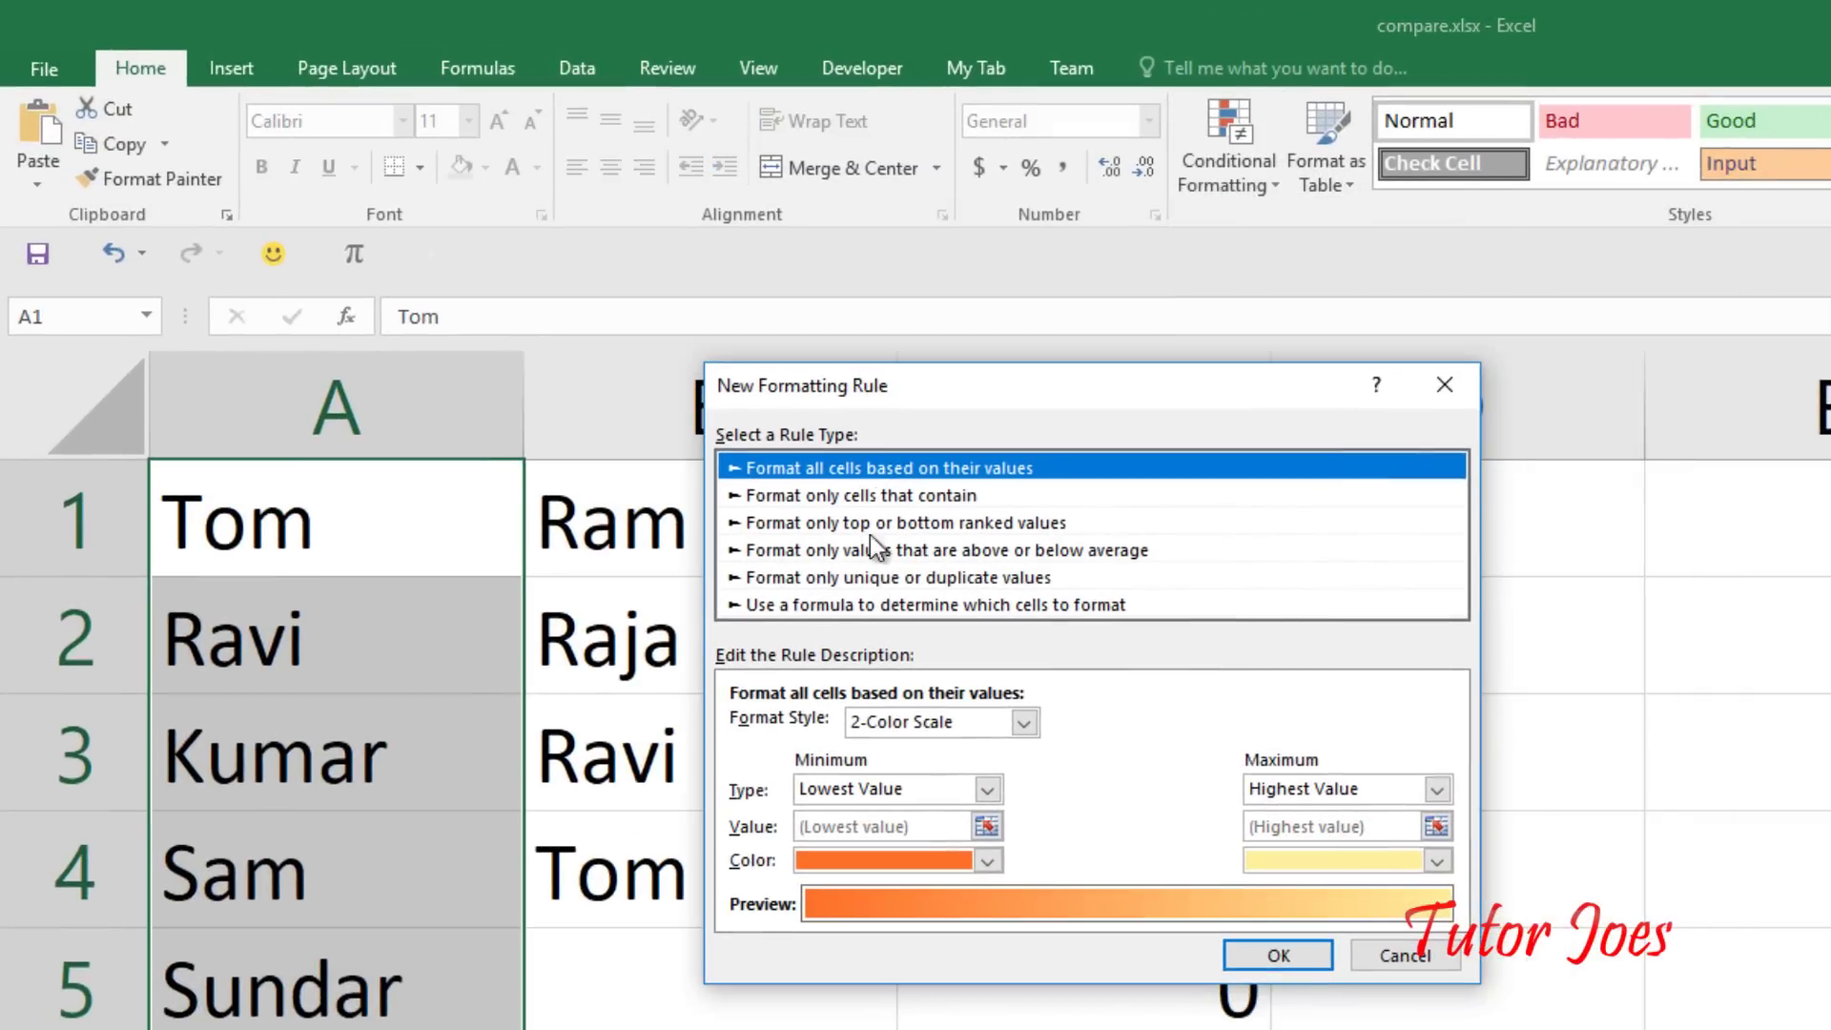
pyautogui.click(854, 607)
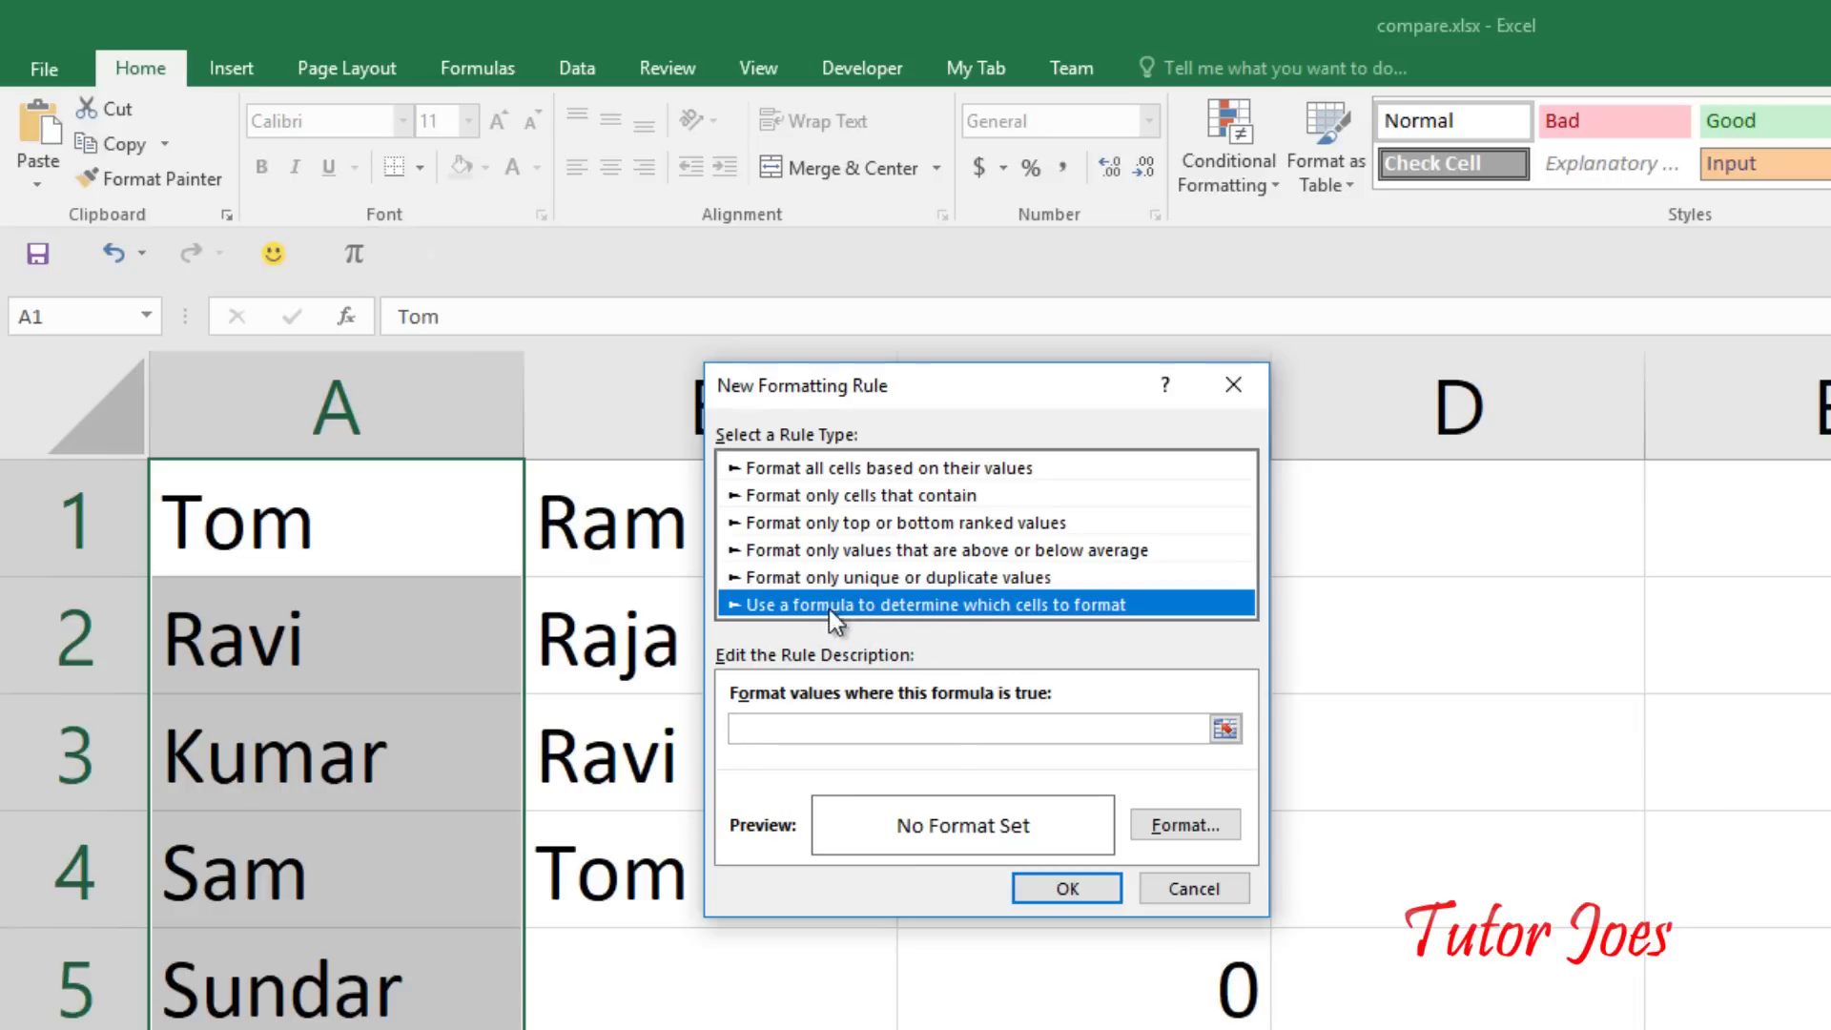
# Enter COUNTIF($B$1:B4,A1) as the rule formula and open its Format settings
pyautogui.click(777, 729)
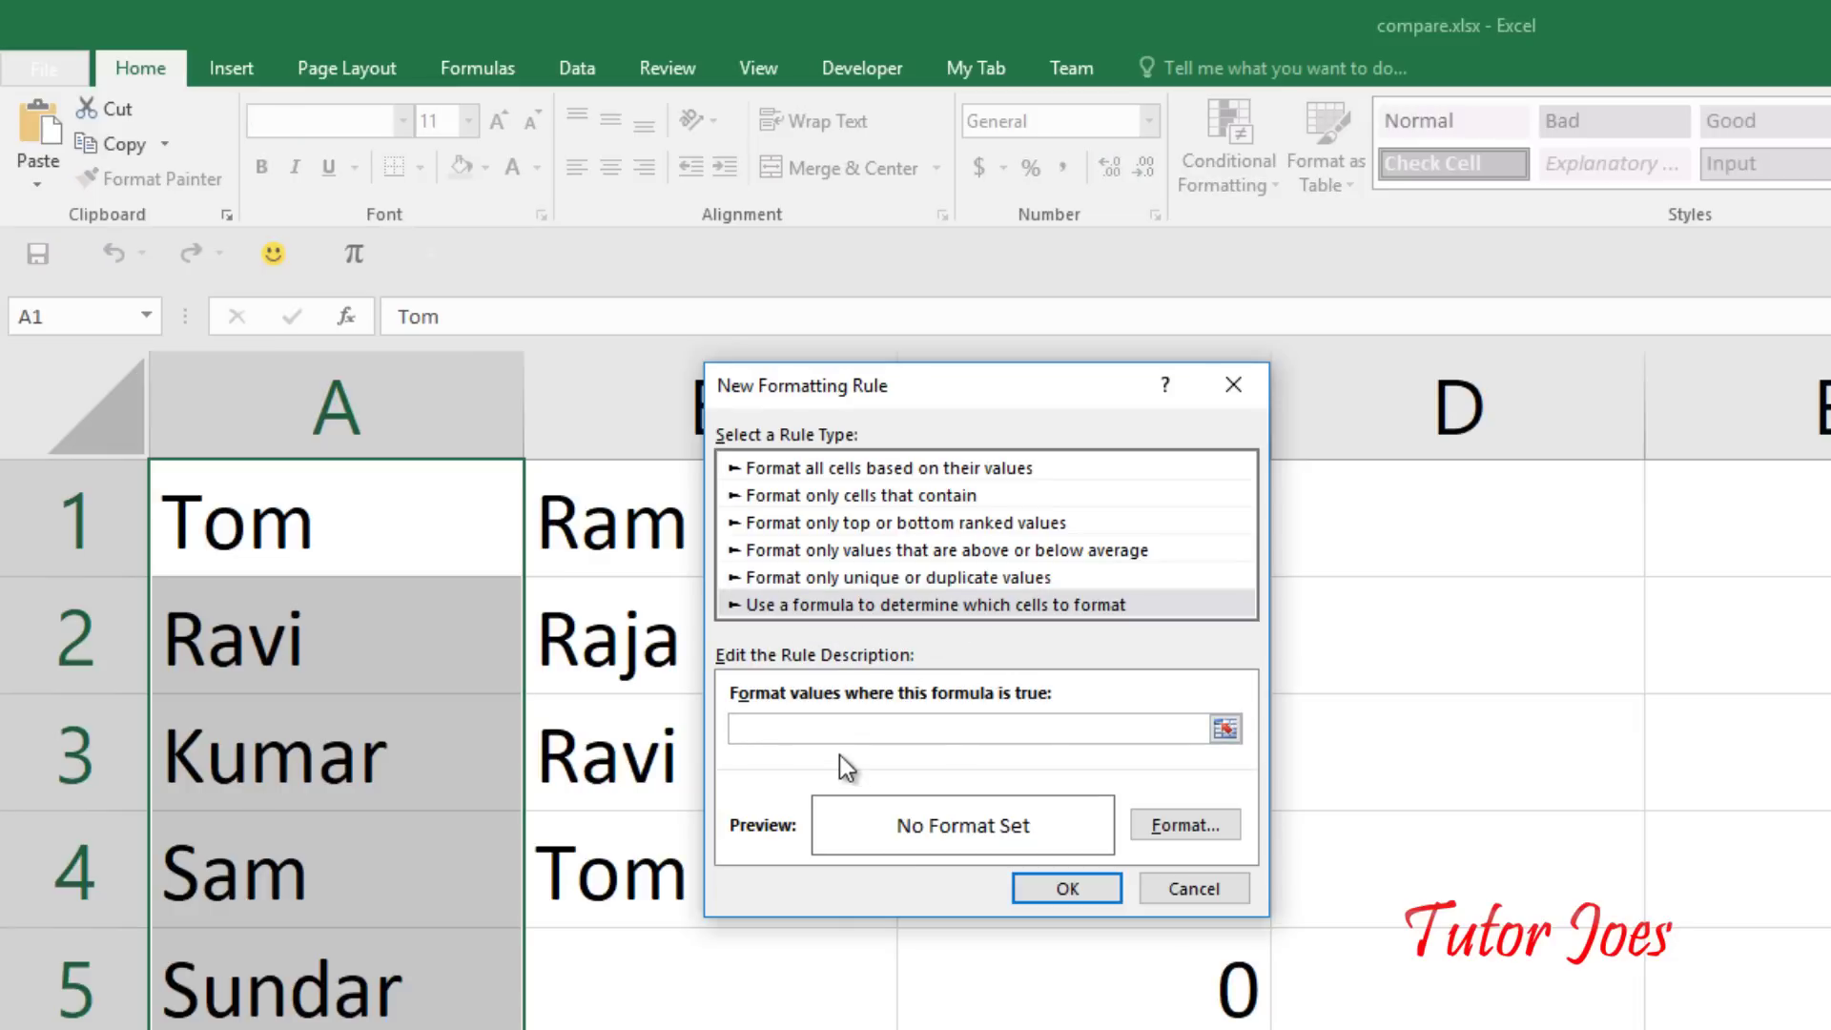
pyautogui.write('COUNTIF($B$1:B4,A1)')
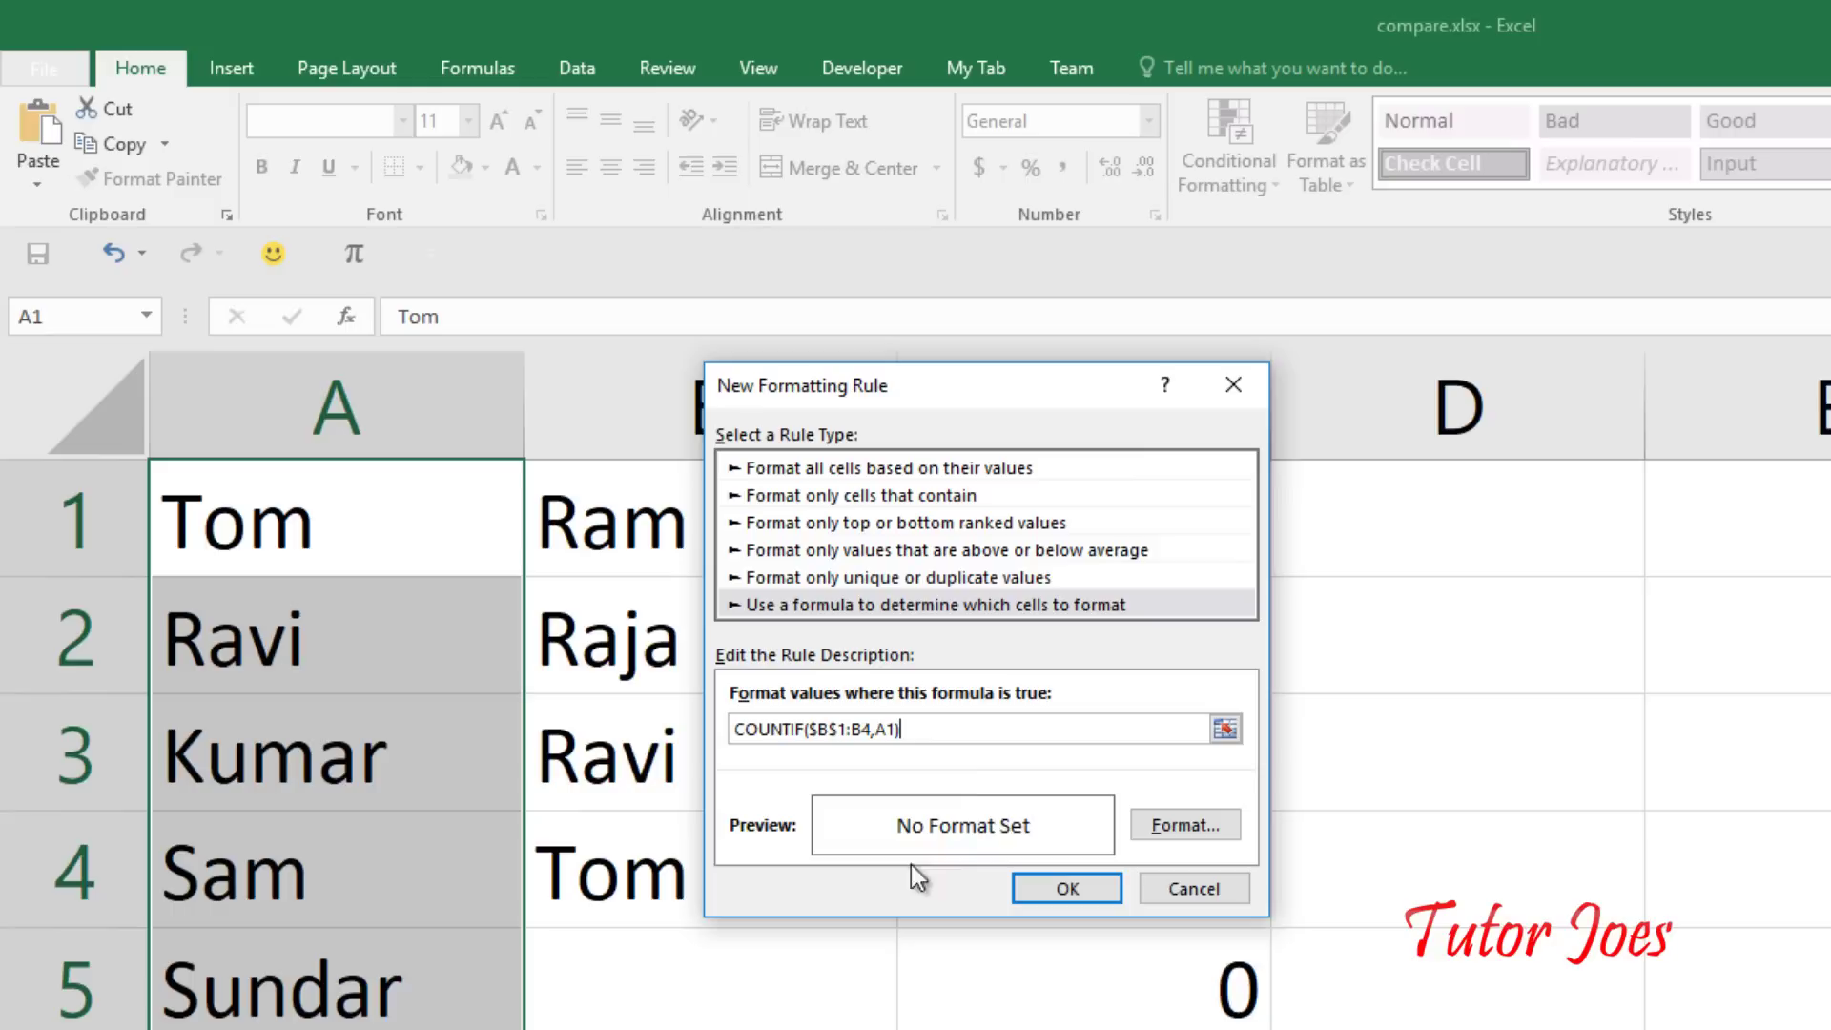
pyautogui.click(738, 731)
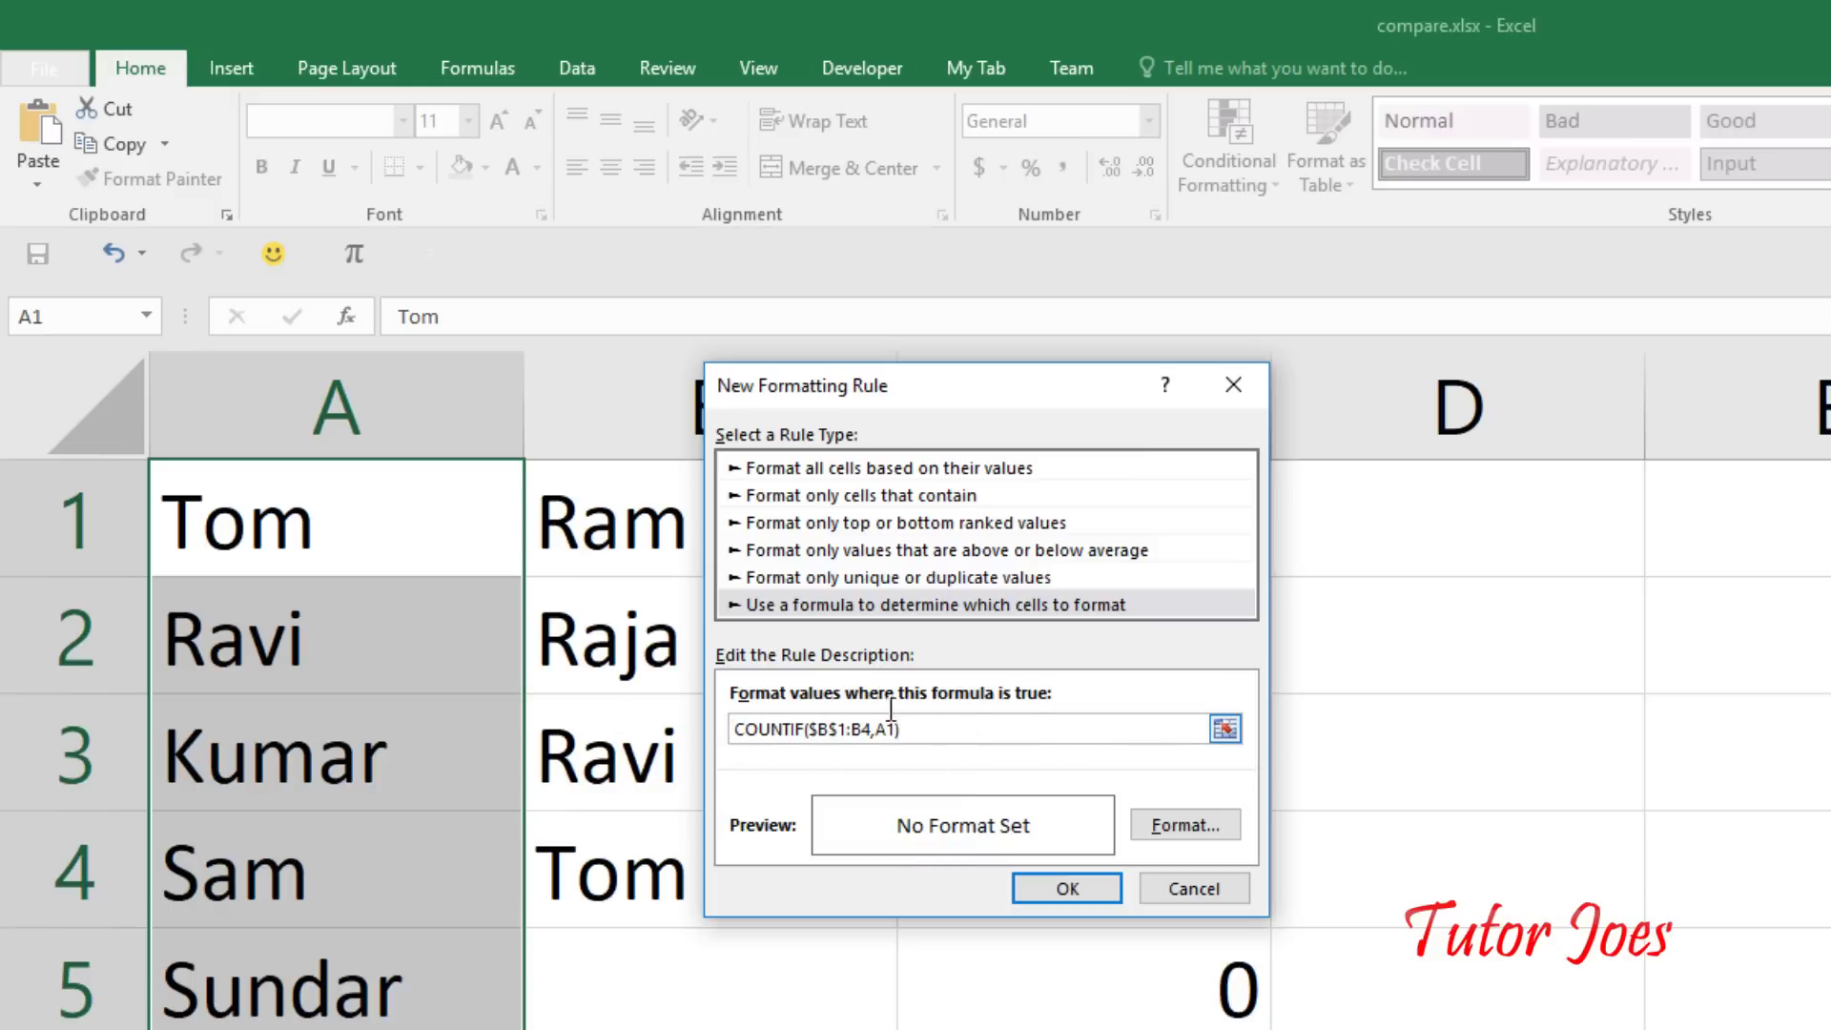
pyautogui.click(1181, 824)
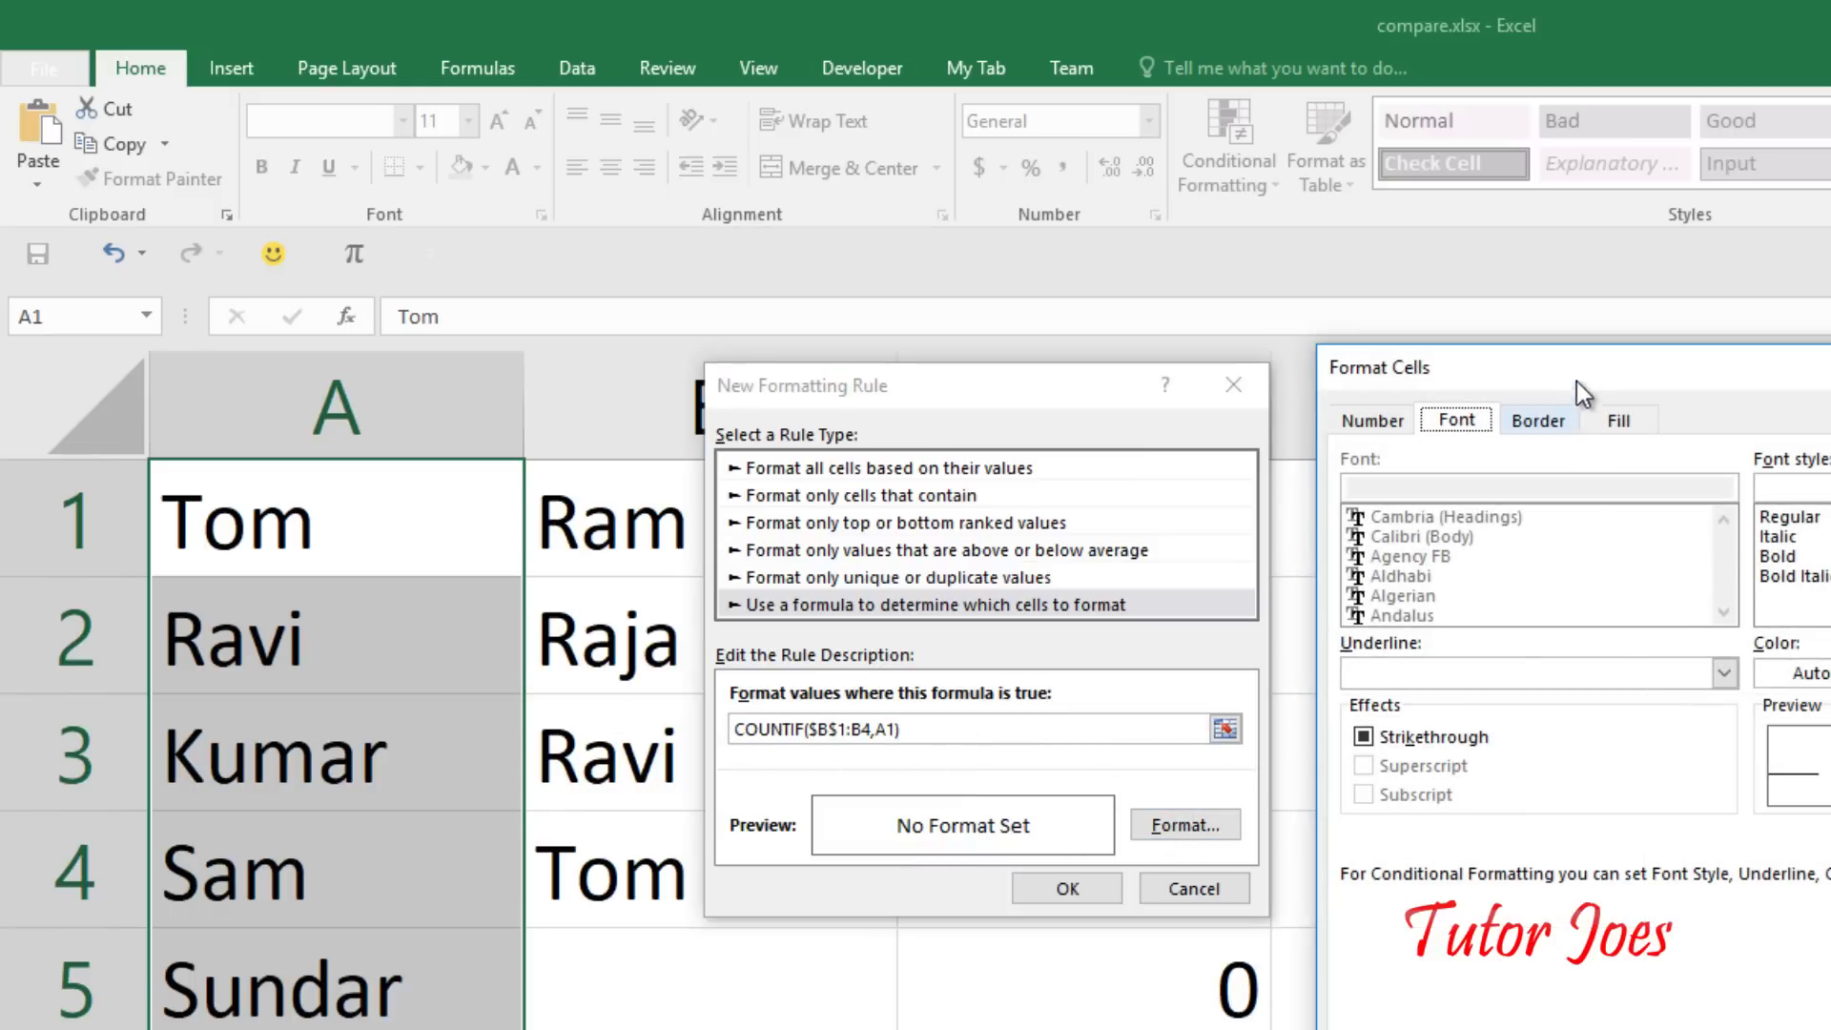
# Give the rule a light green fill and save the new formatting rule
pyautogui.moveTo(1577, 382); pyautogui.dragTo(736, 274)
pyautogui.click(719, 312)
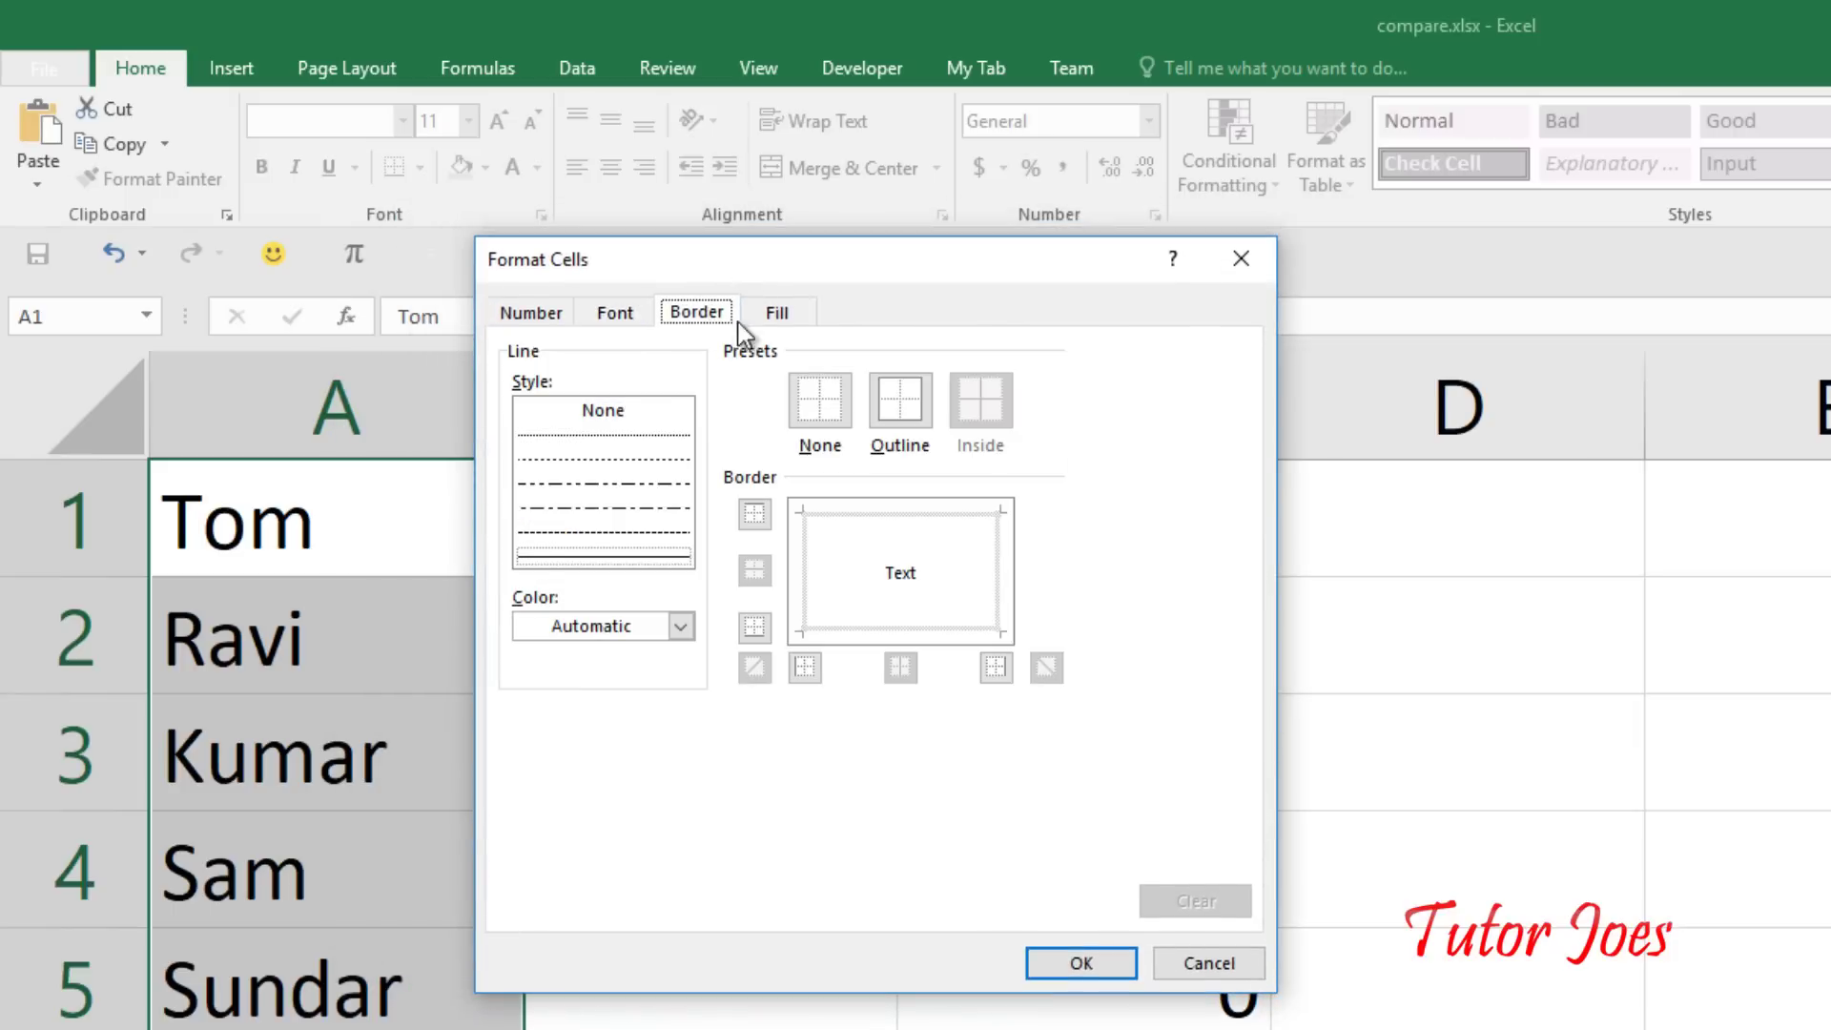
pyautogui.click(755, 317)
pyautogui.click(636, 610)
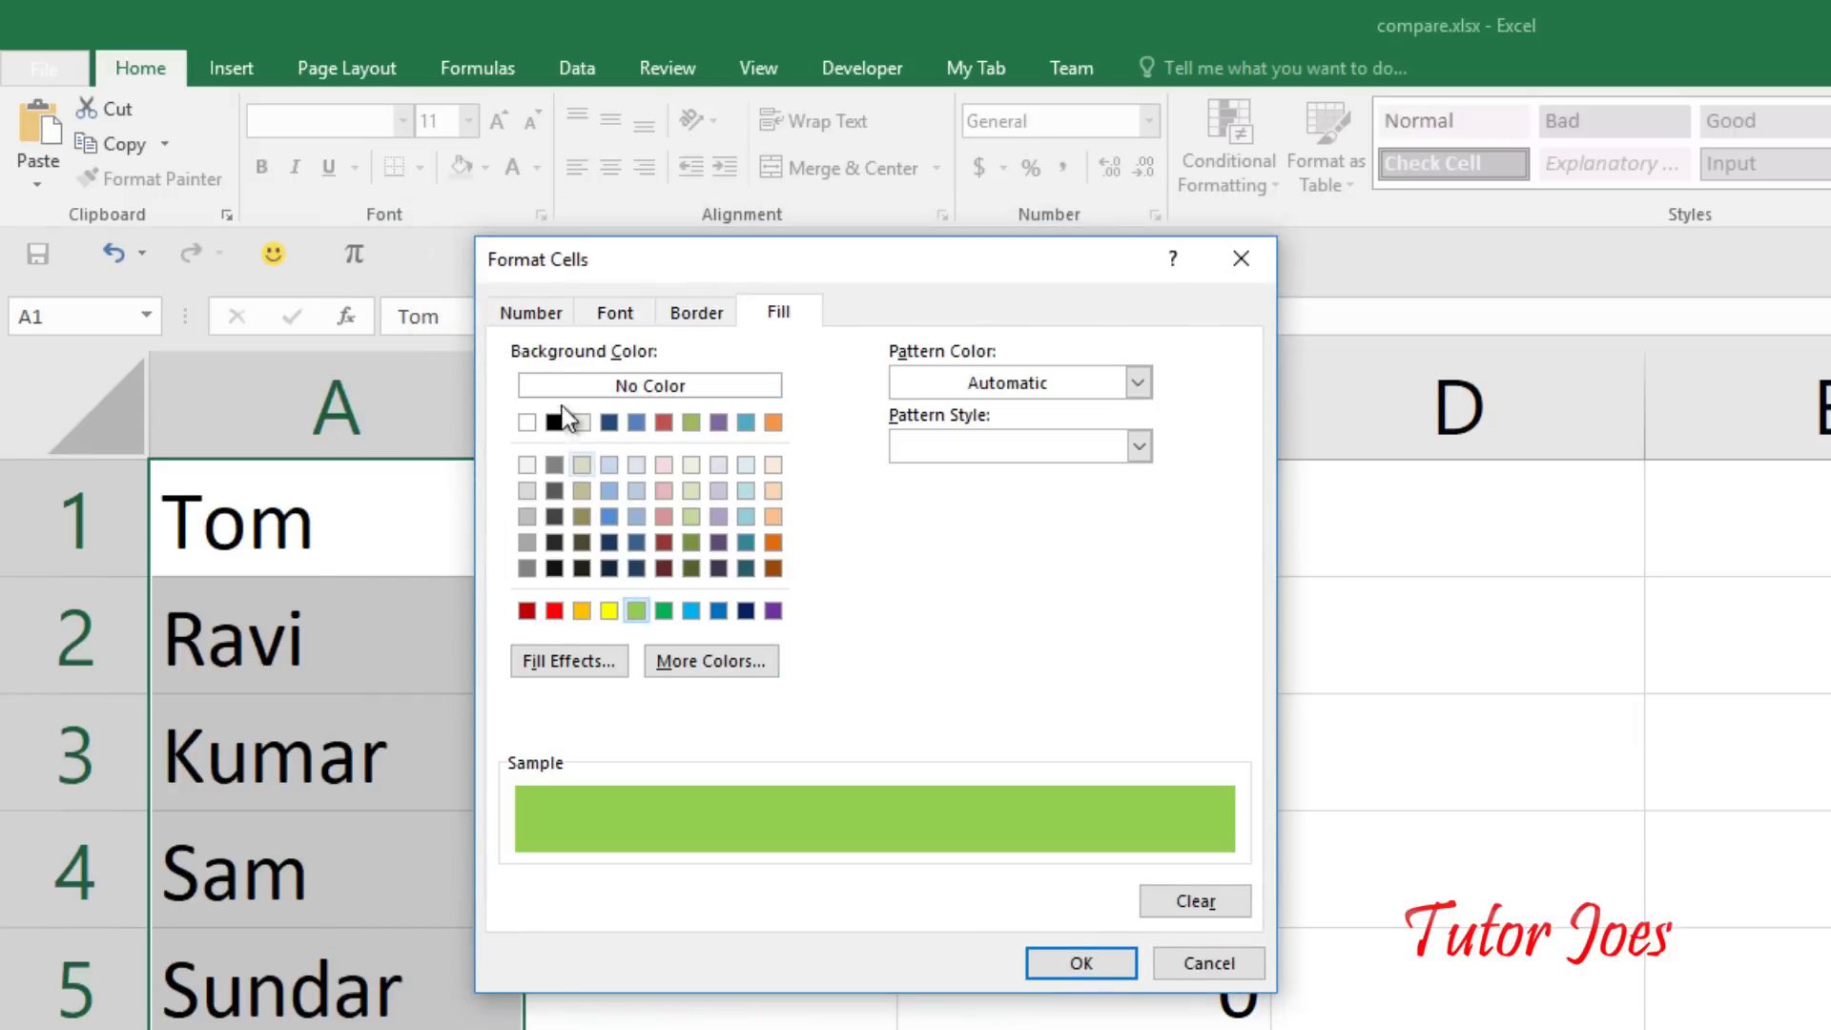
pyautogui.click(620, 313)
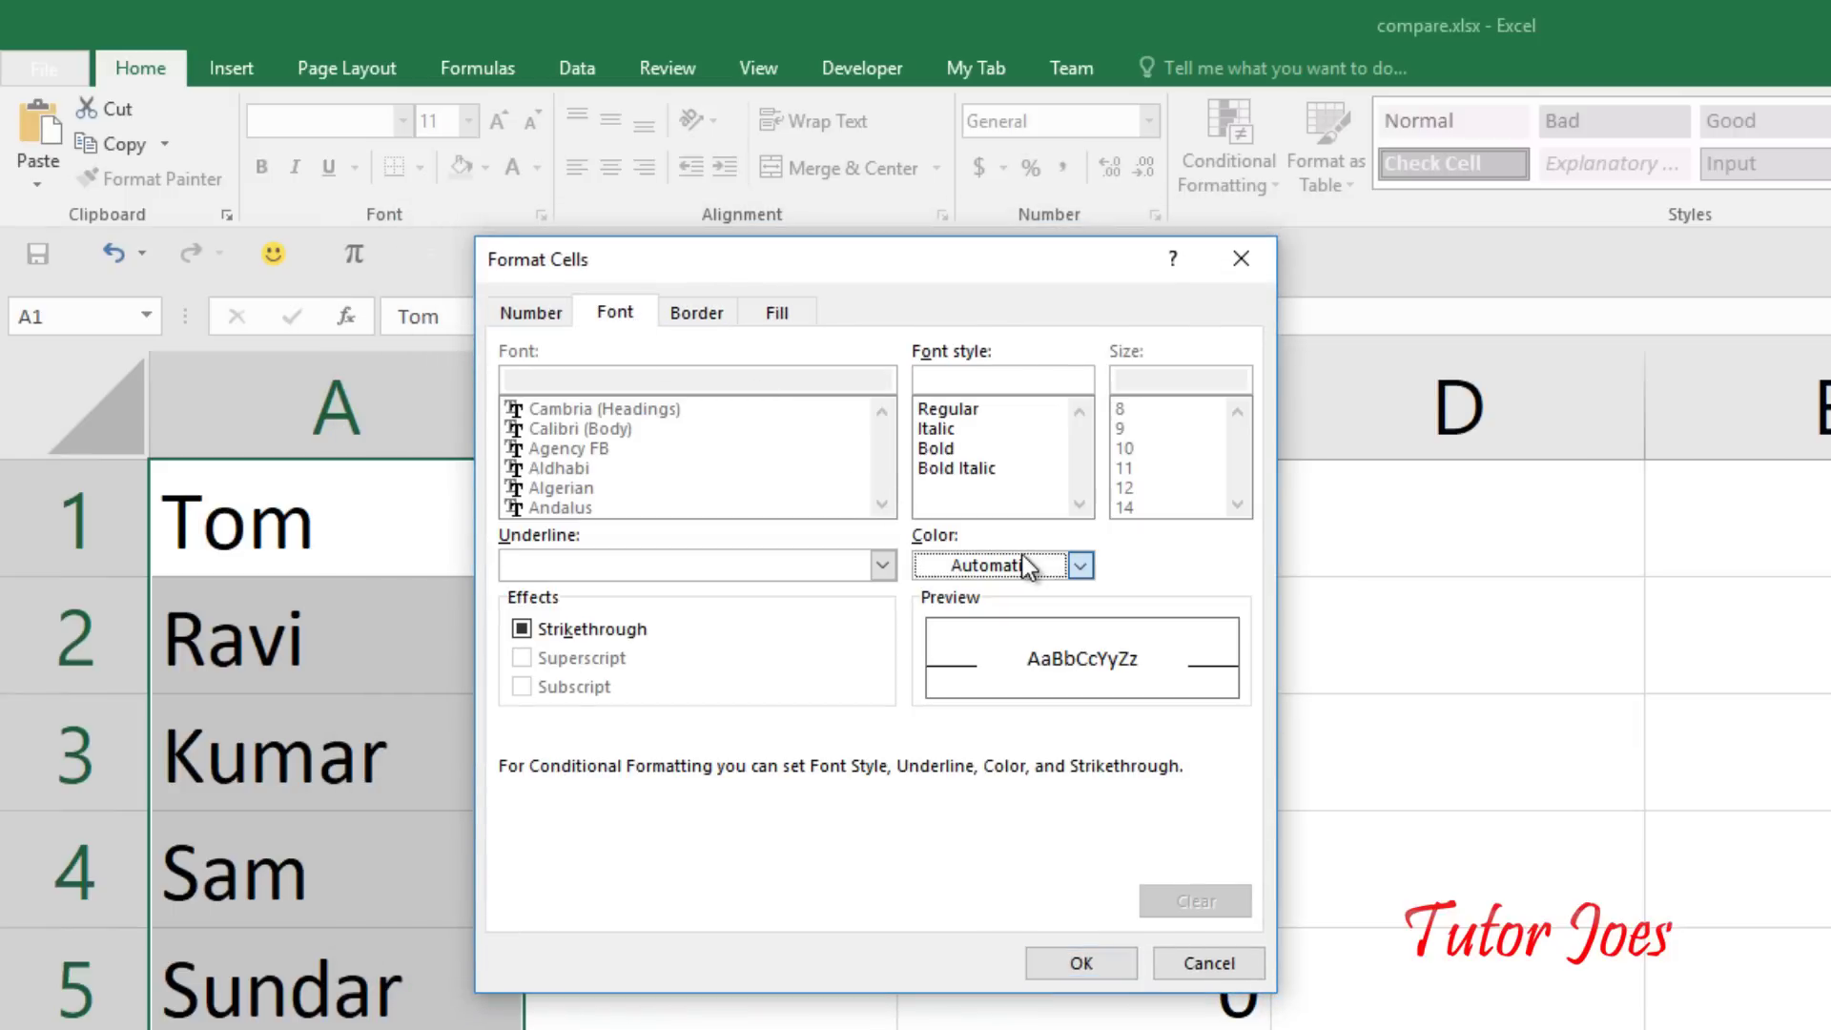
pyautogui.click(1080, 565)
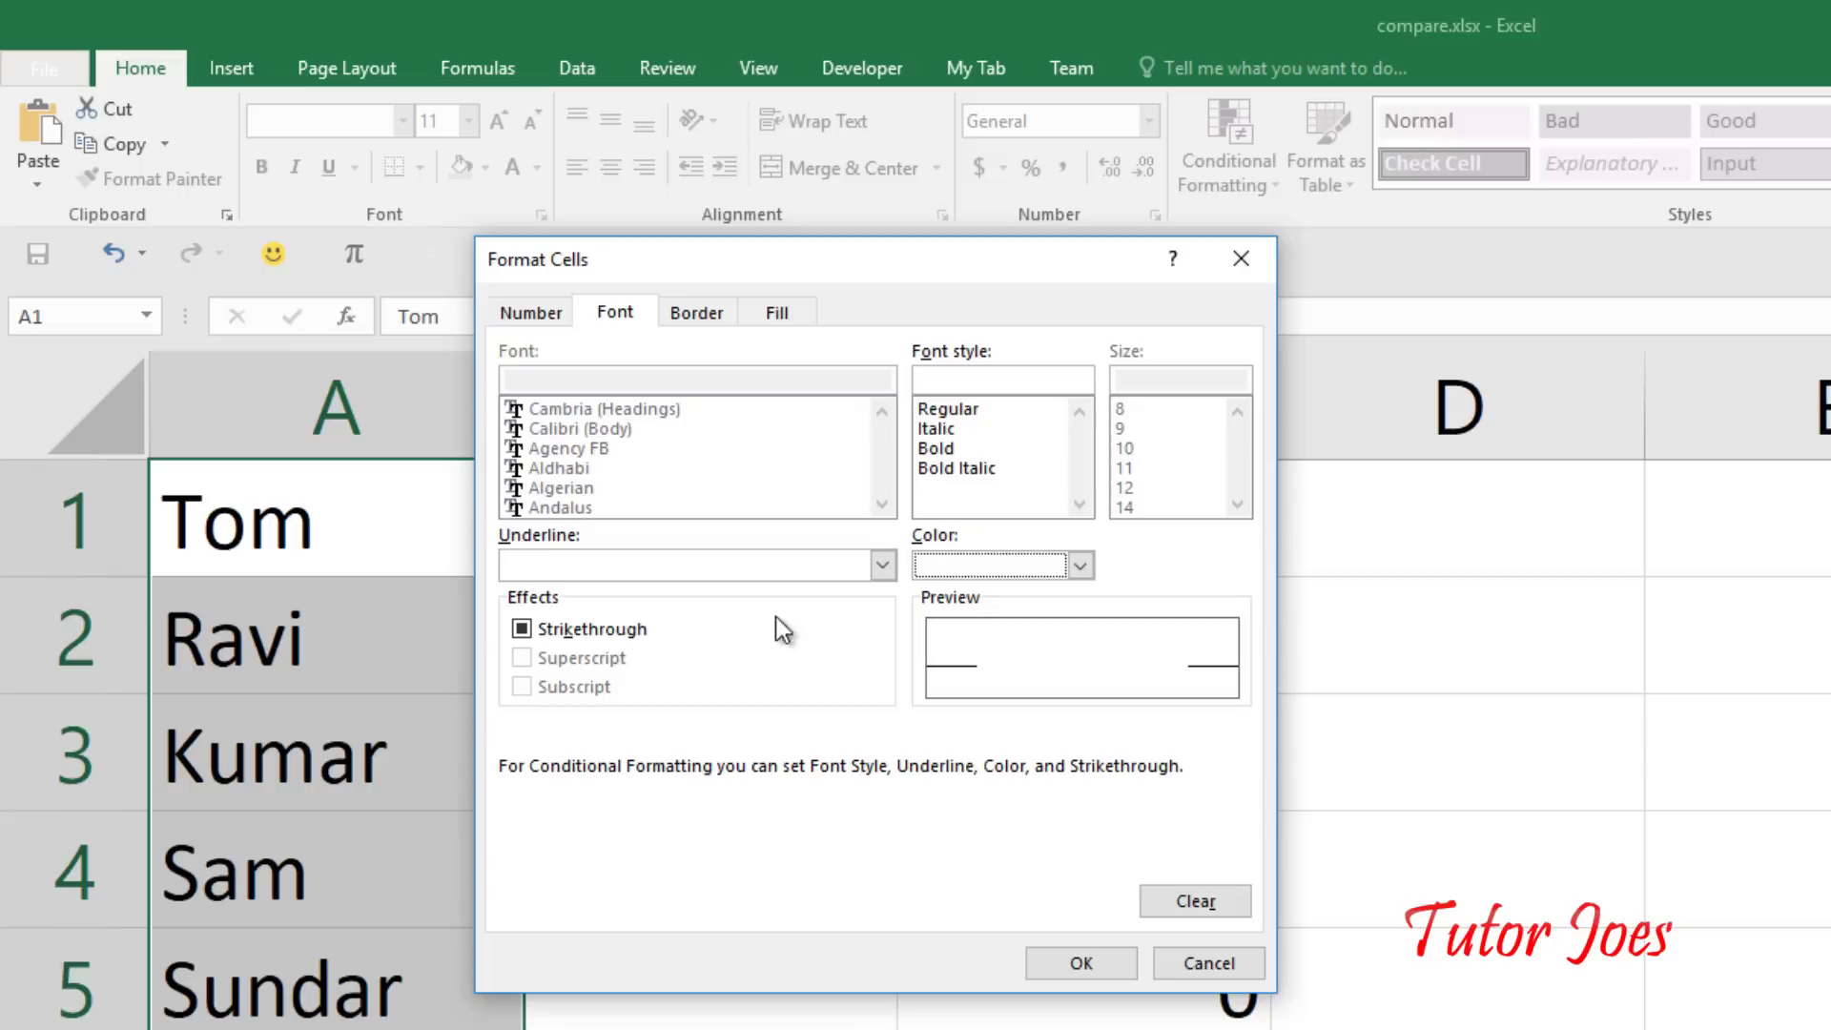
pyautogui.click(1083, 964)
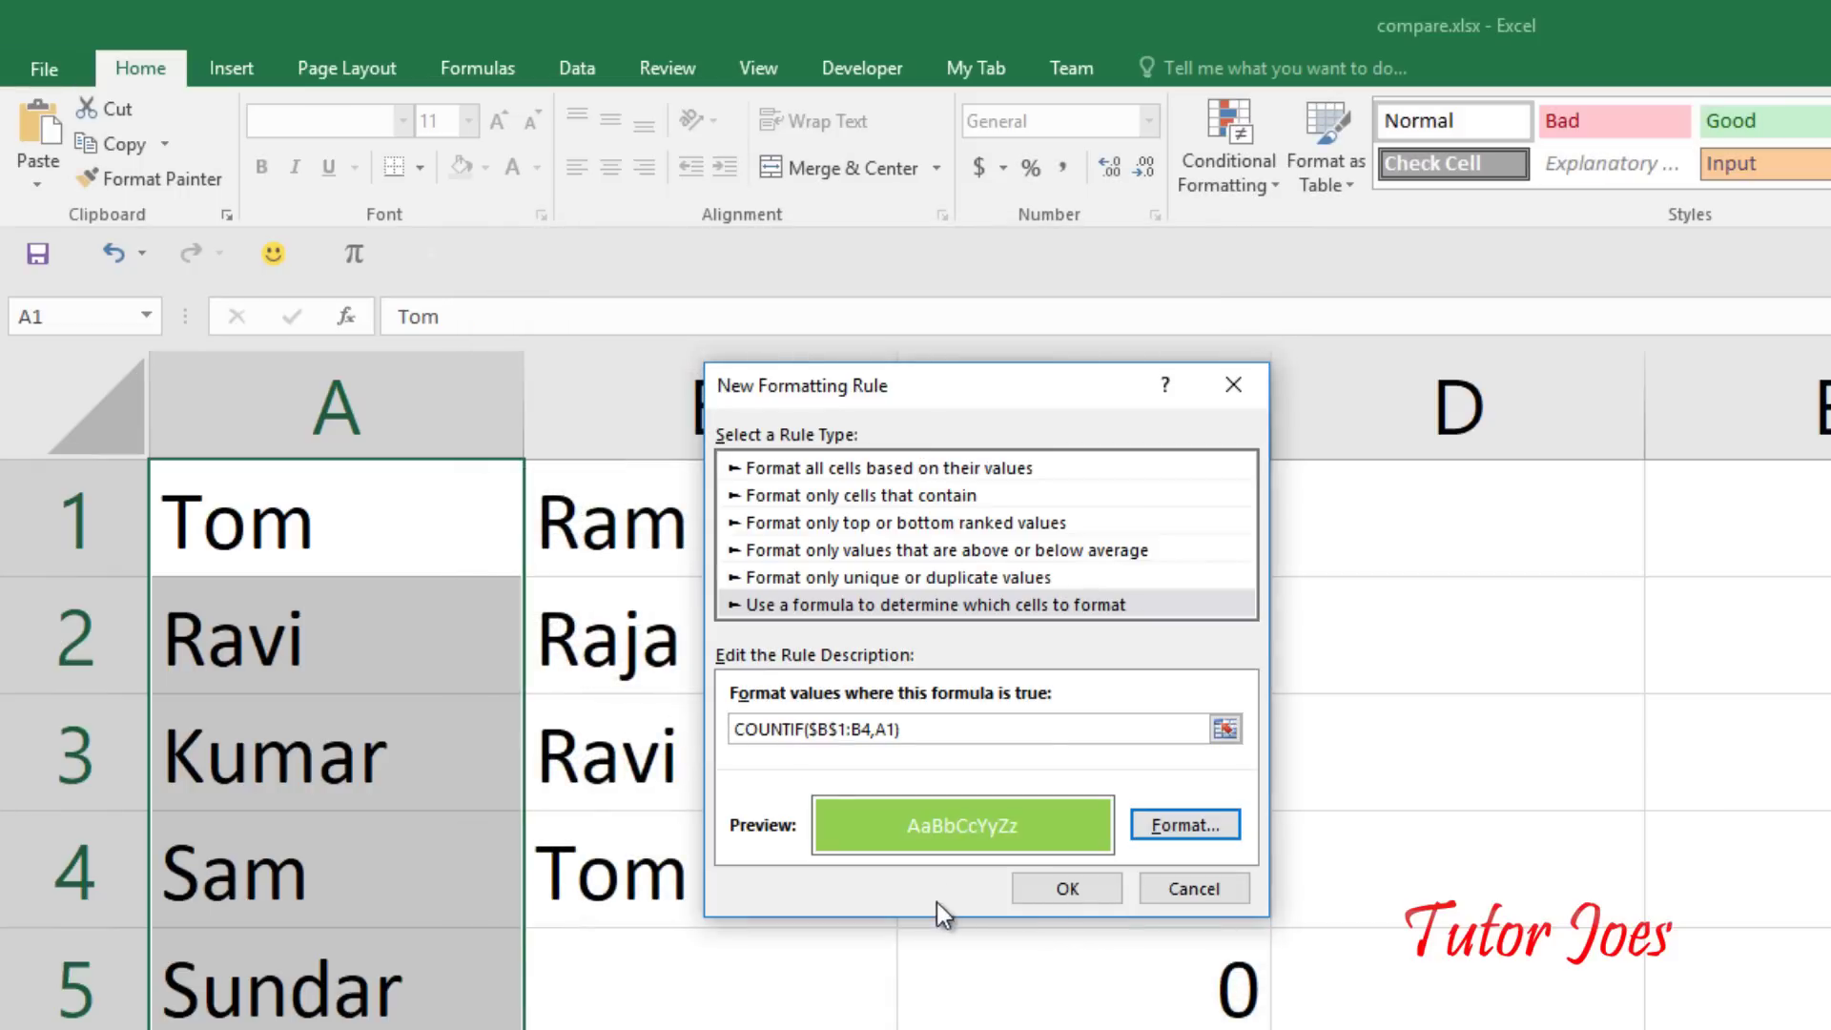
pyautogui.click(1070, 885)
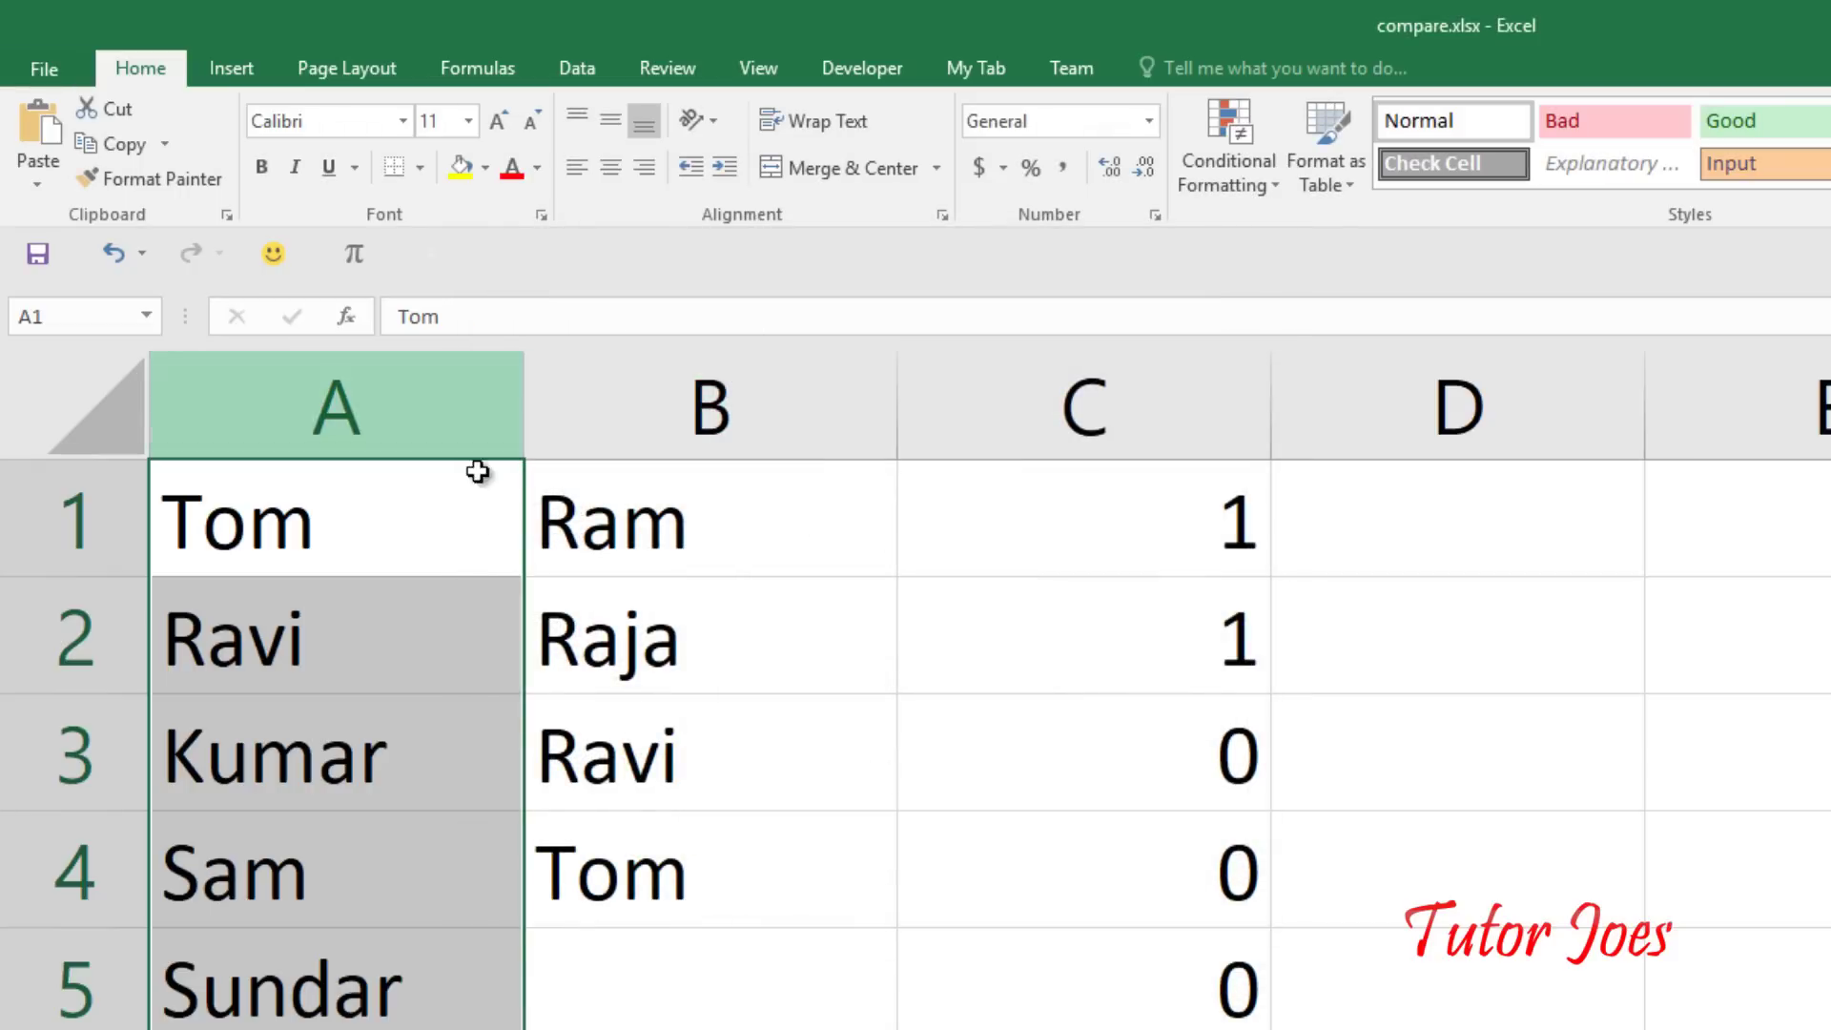
# In Manage Rules, delete the stray quote from the COUNTIF rule formula and apply it
pyautogui.click(1232, 195)
pyautogui.moveTo(1268, 582)
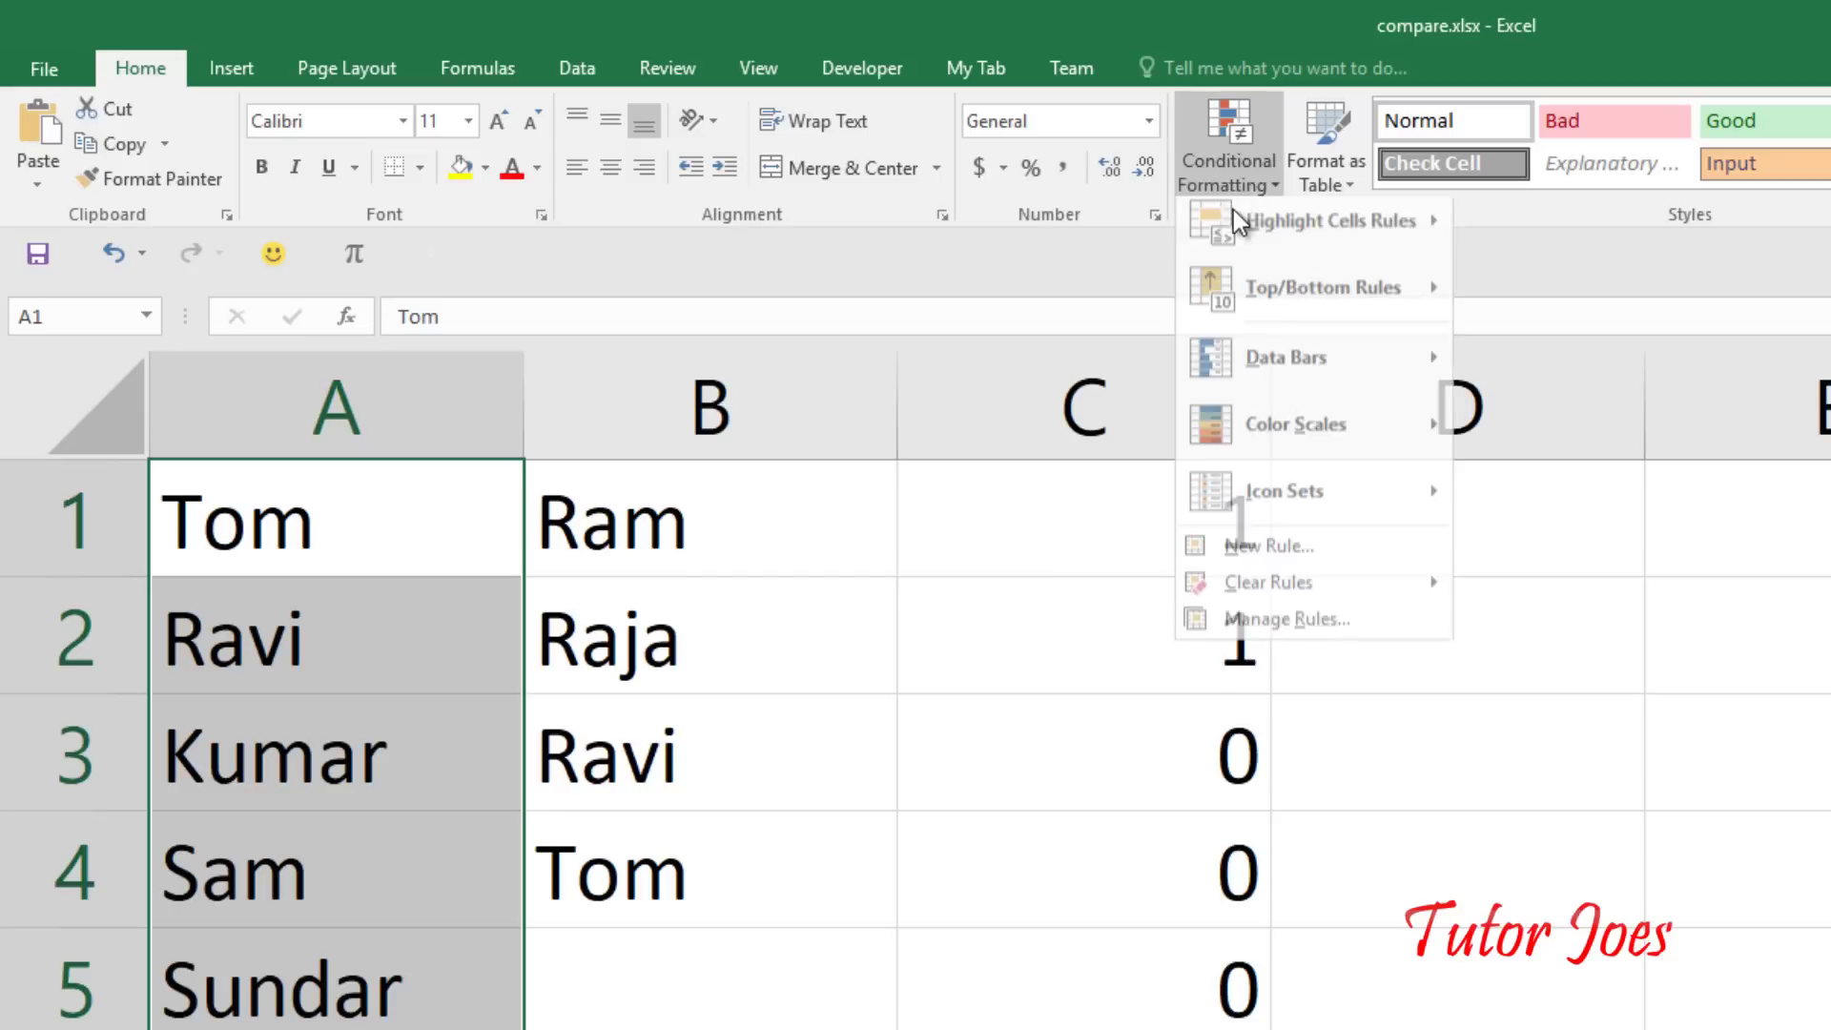
pyautogui.click(1315, 629)
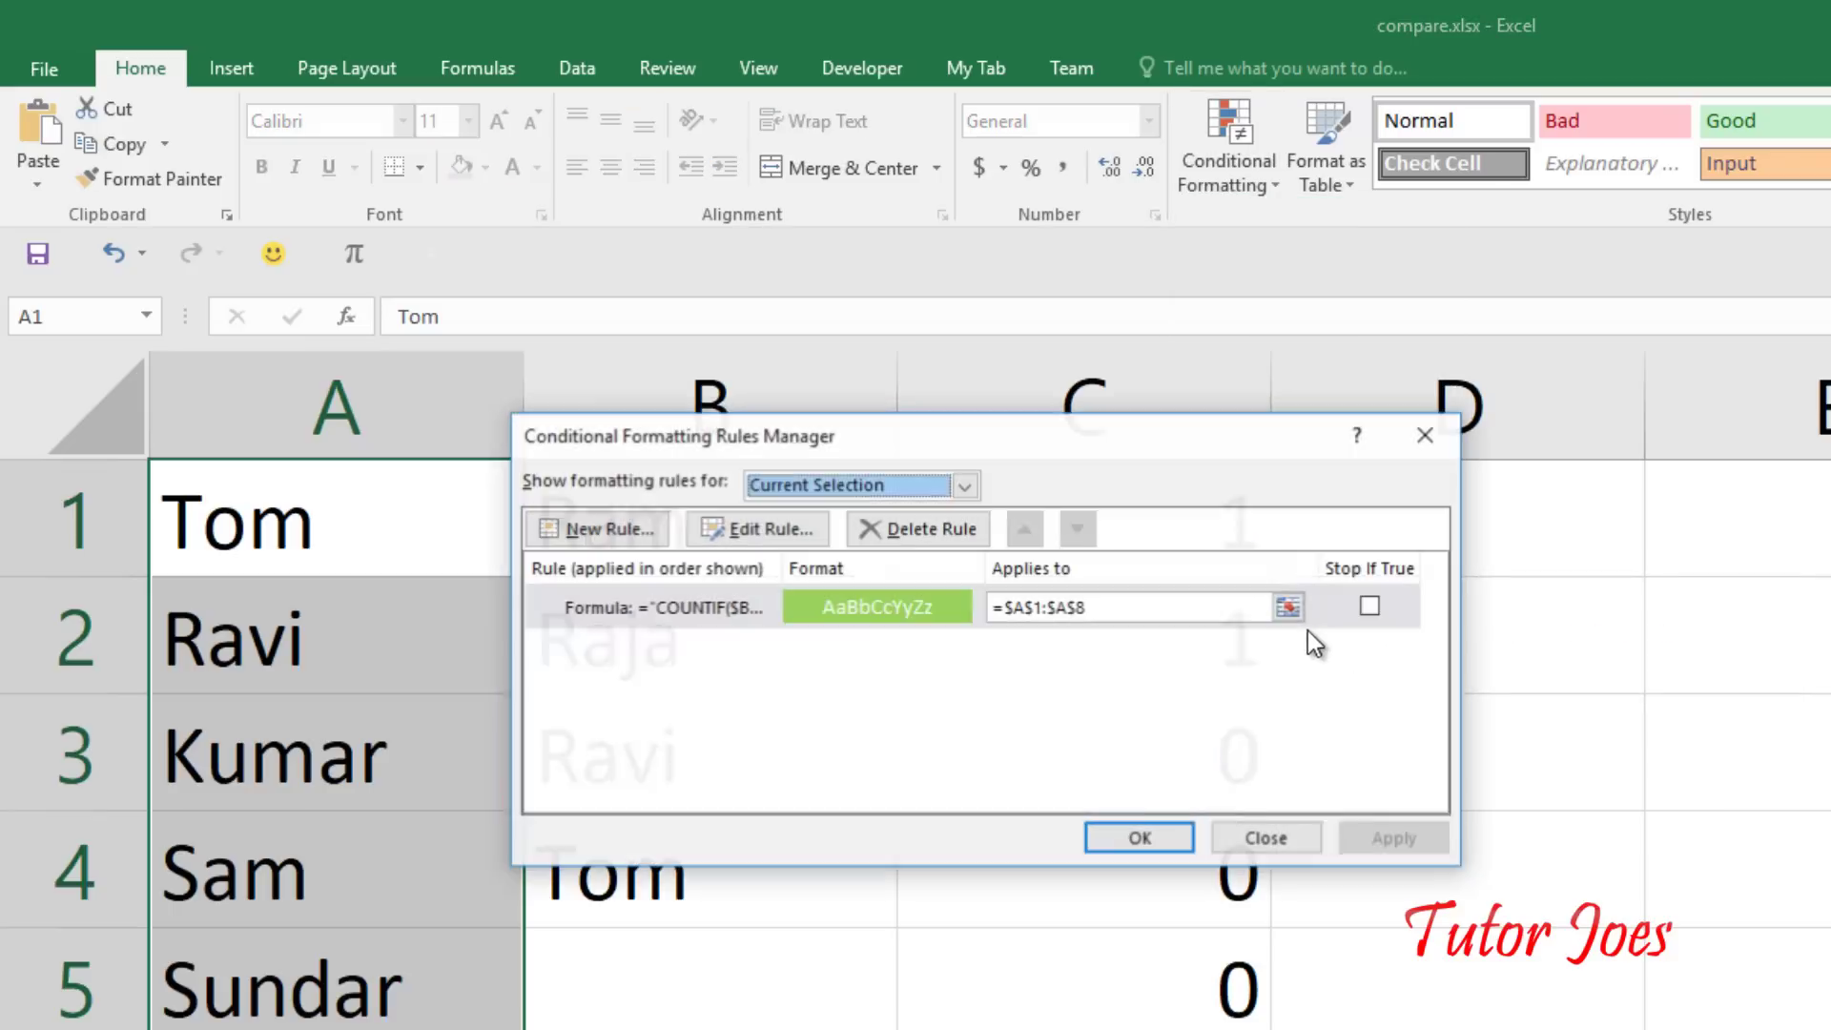
pyautogui.click(883, 611)
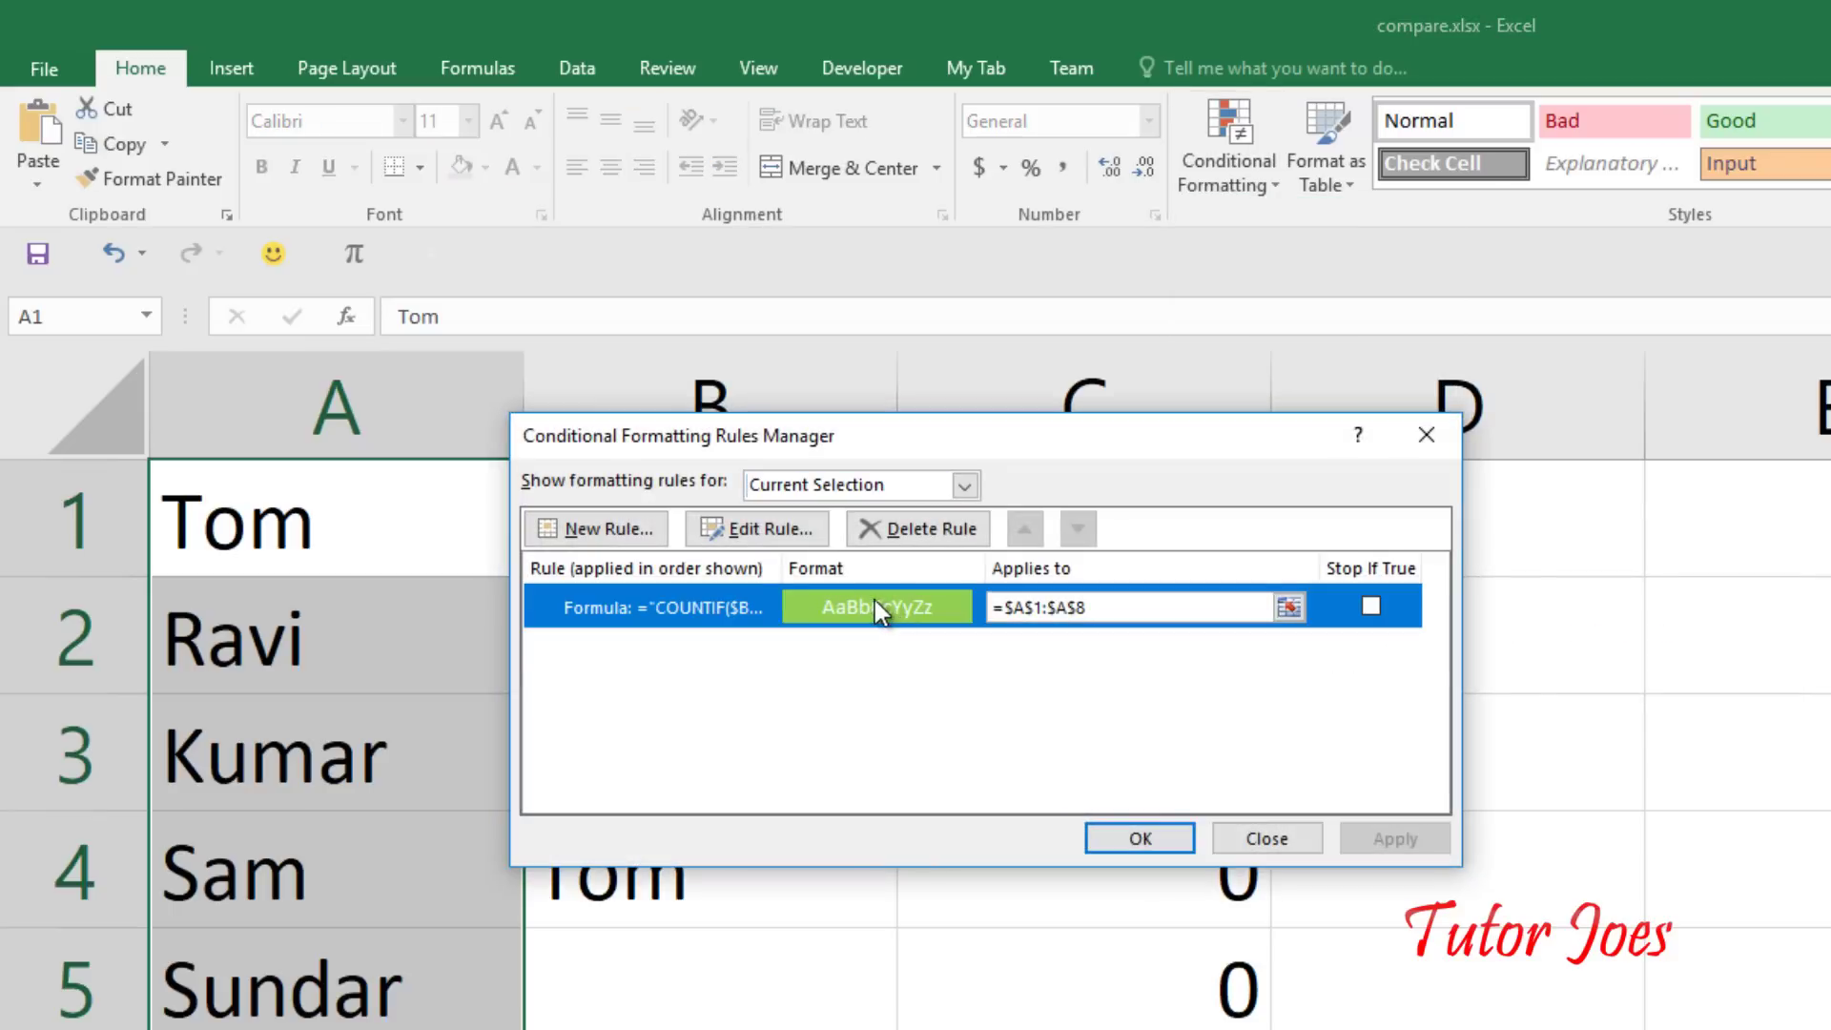
pyautogui.doubleClick(714, 609)
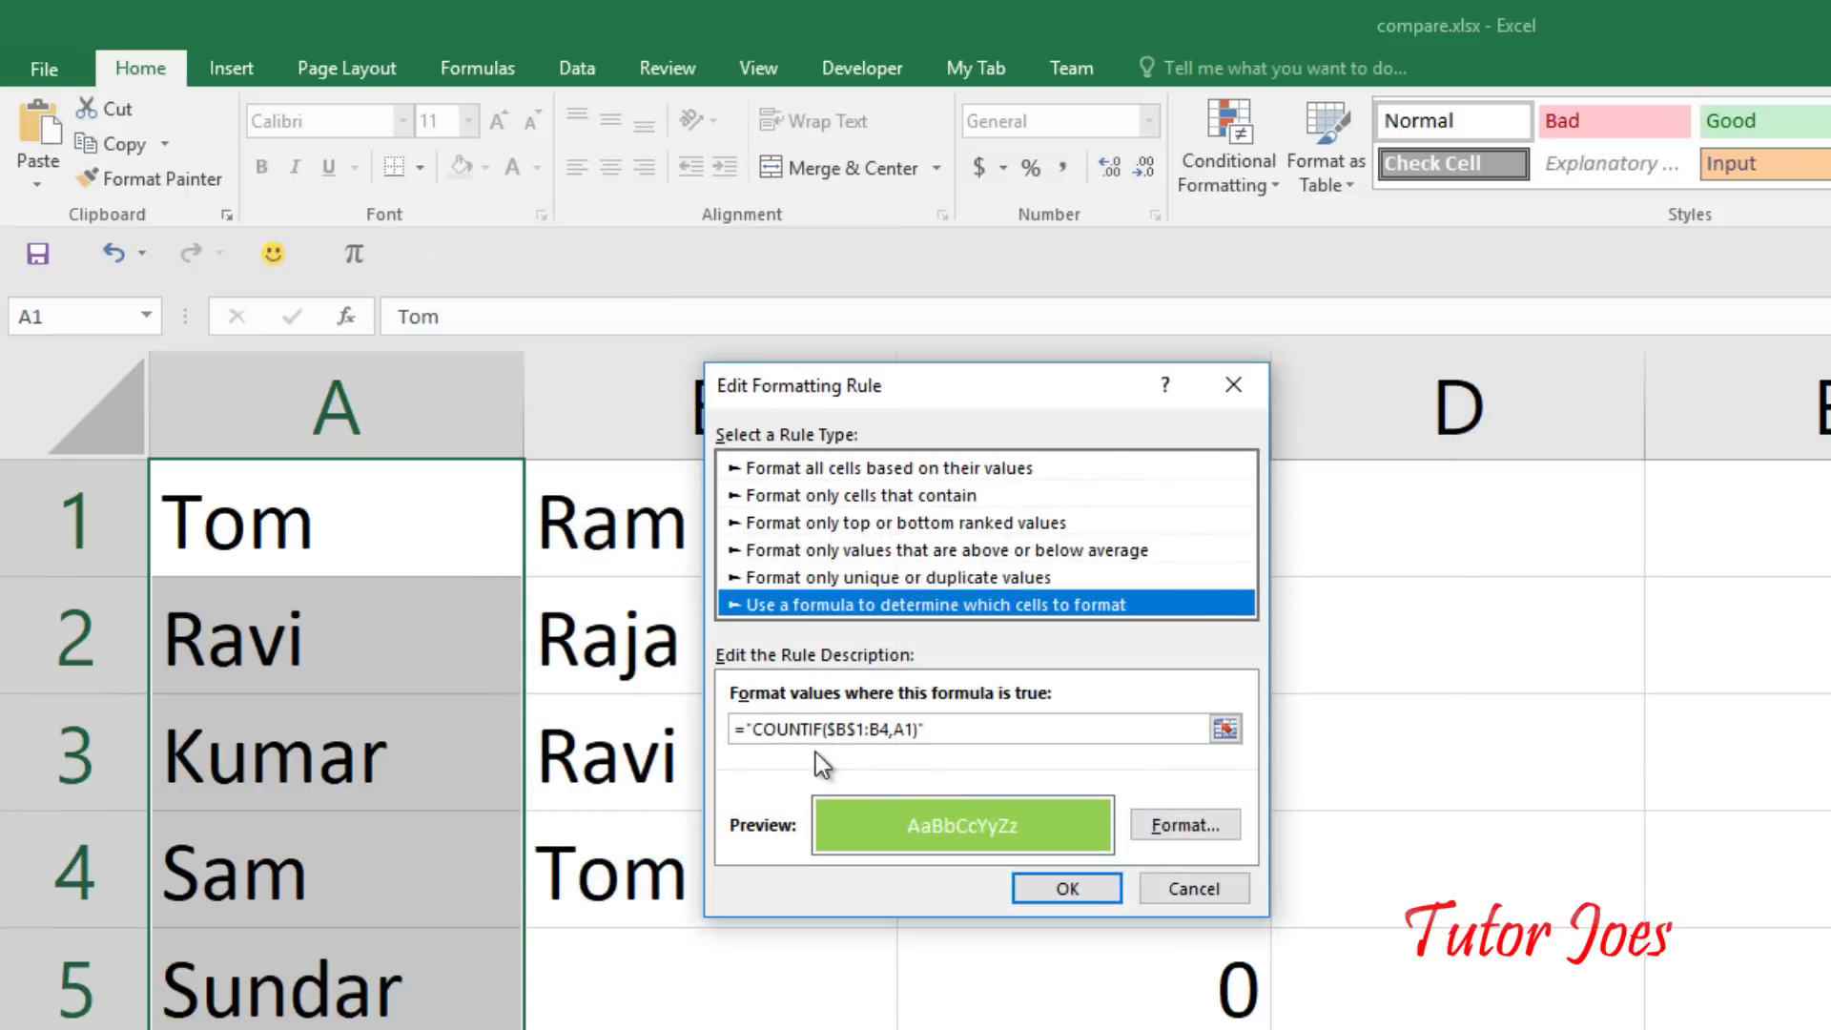
pyautogui.click(763, 729)
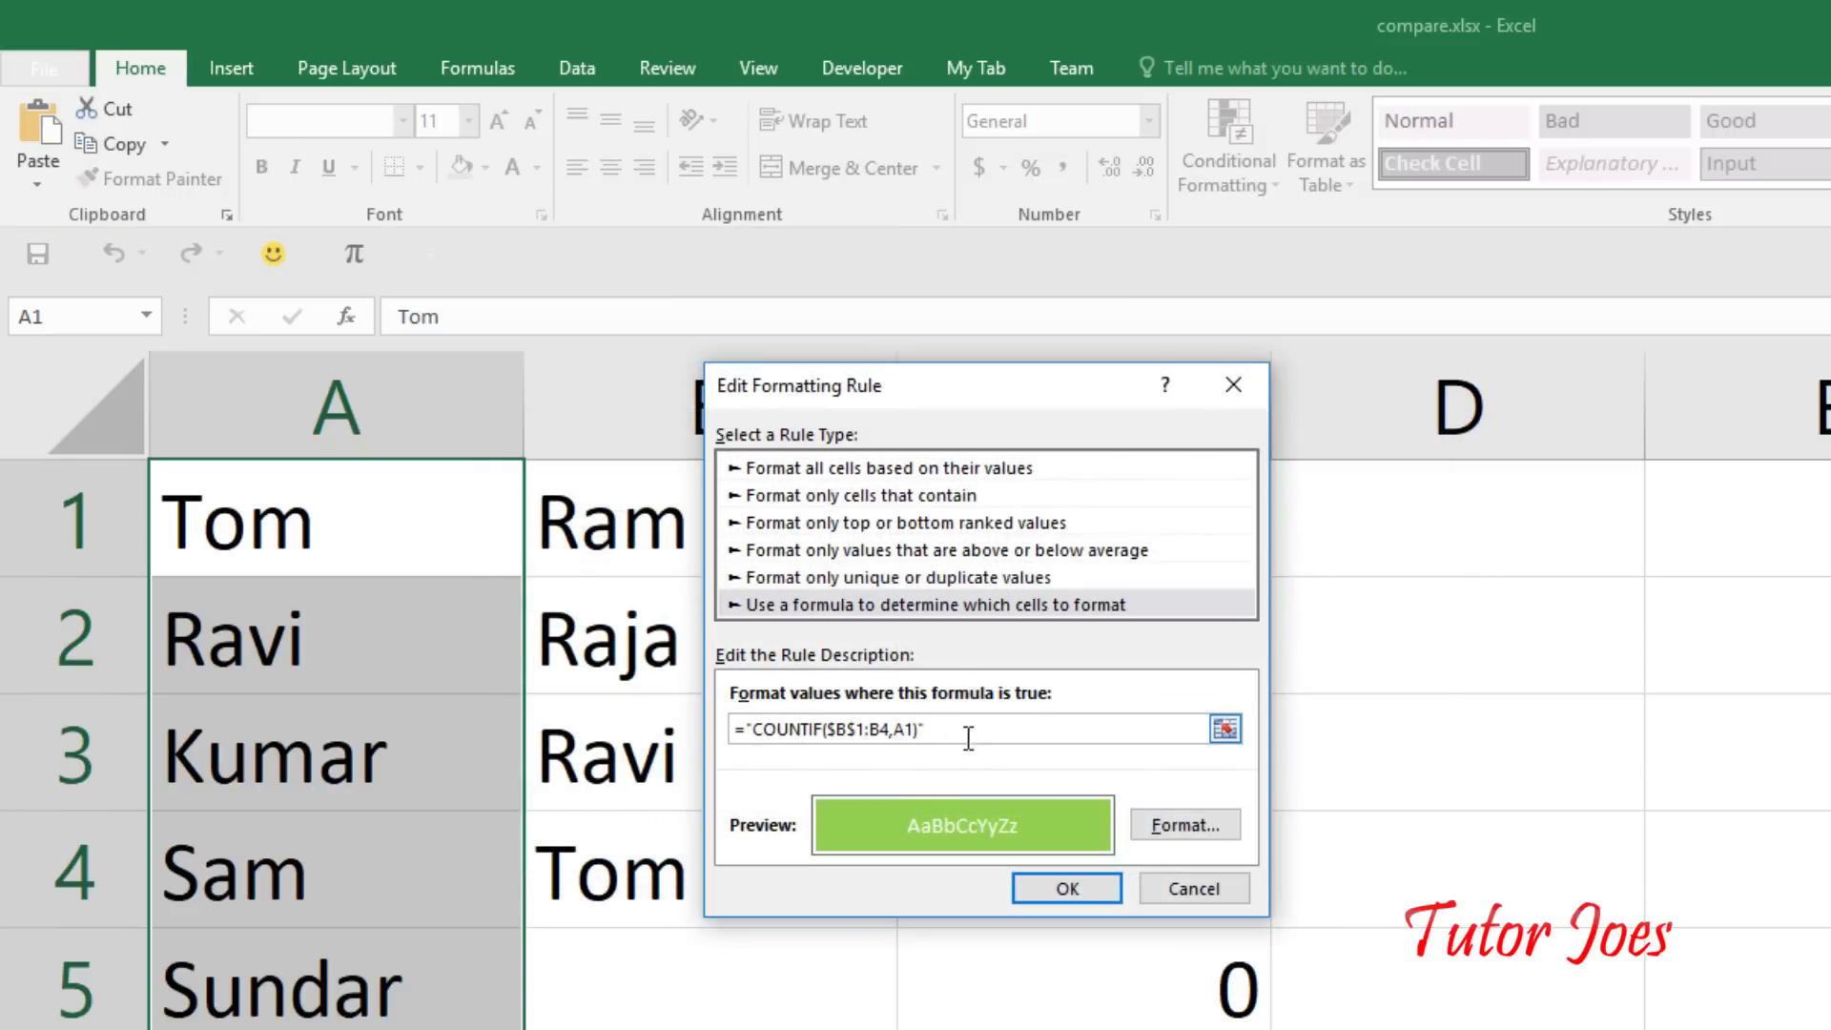
pyautogui.press('BackSpace')
pyautogui.press('BackSpace')
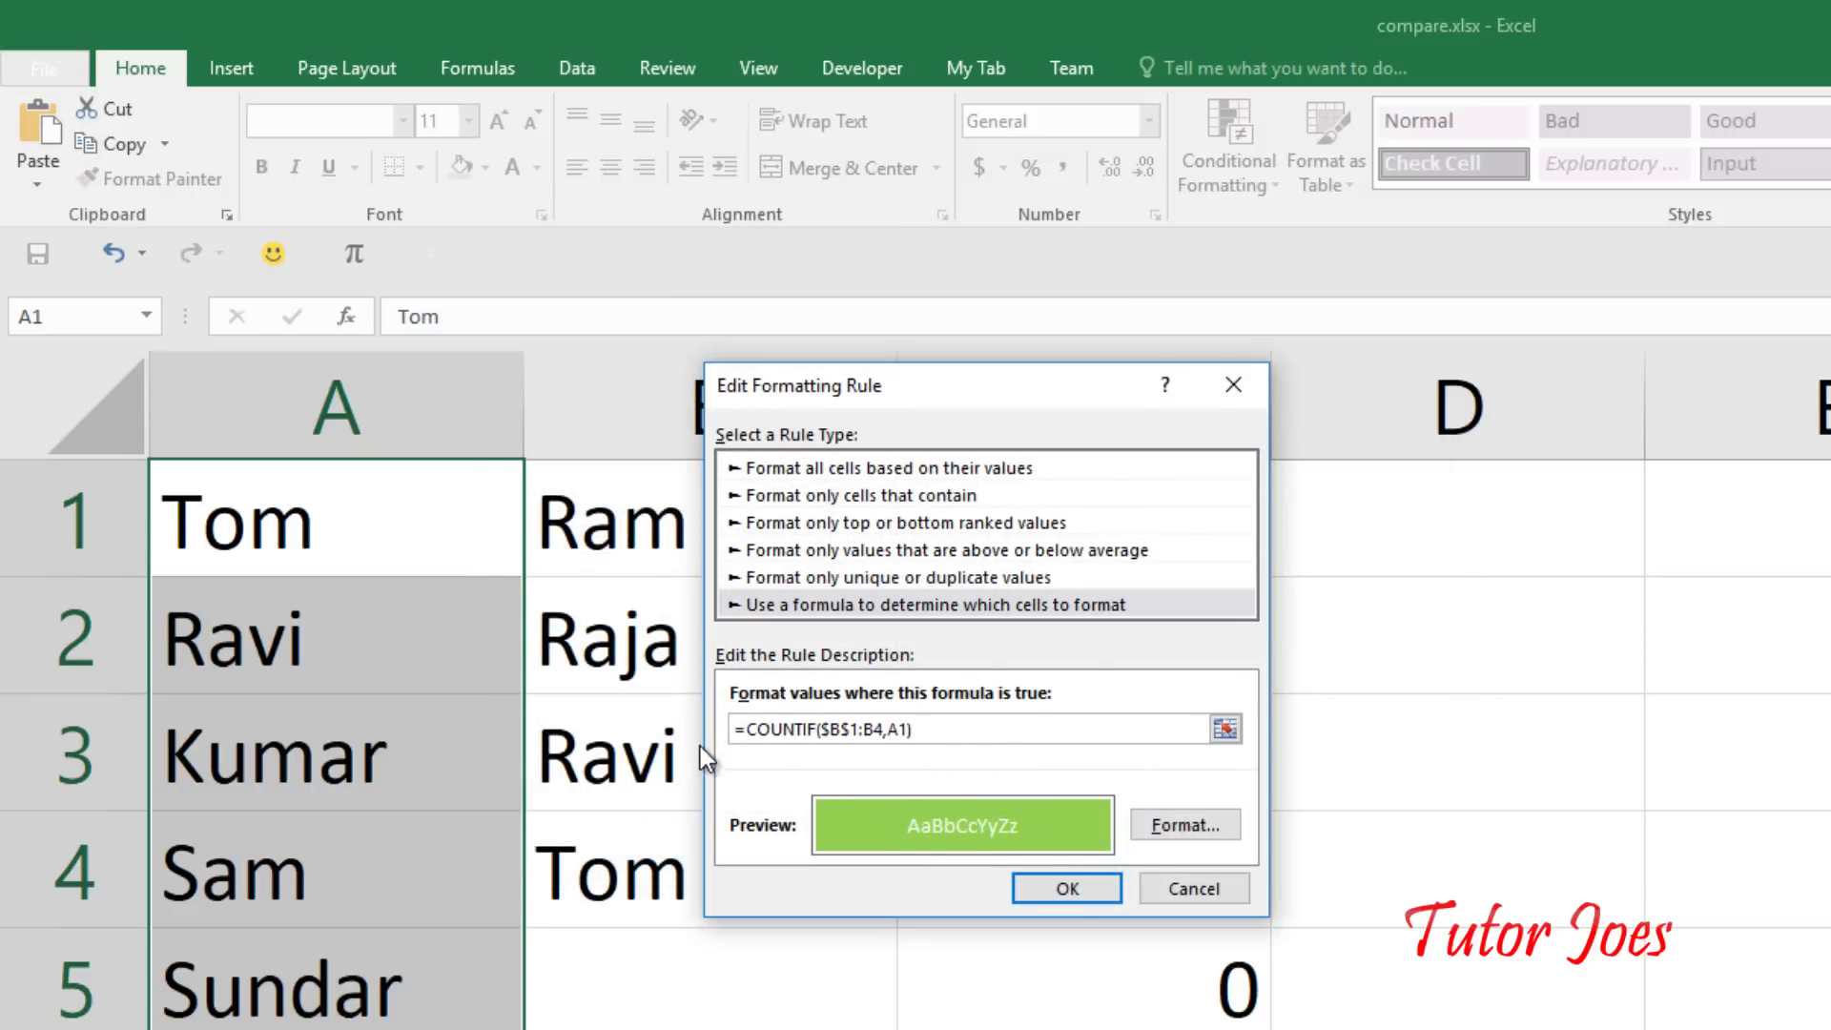
pyautogui.click(1084, 885)
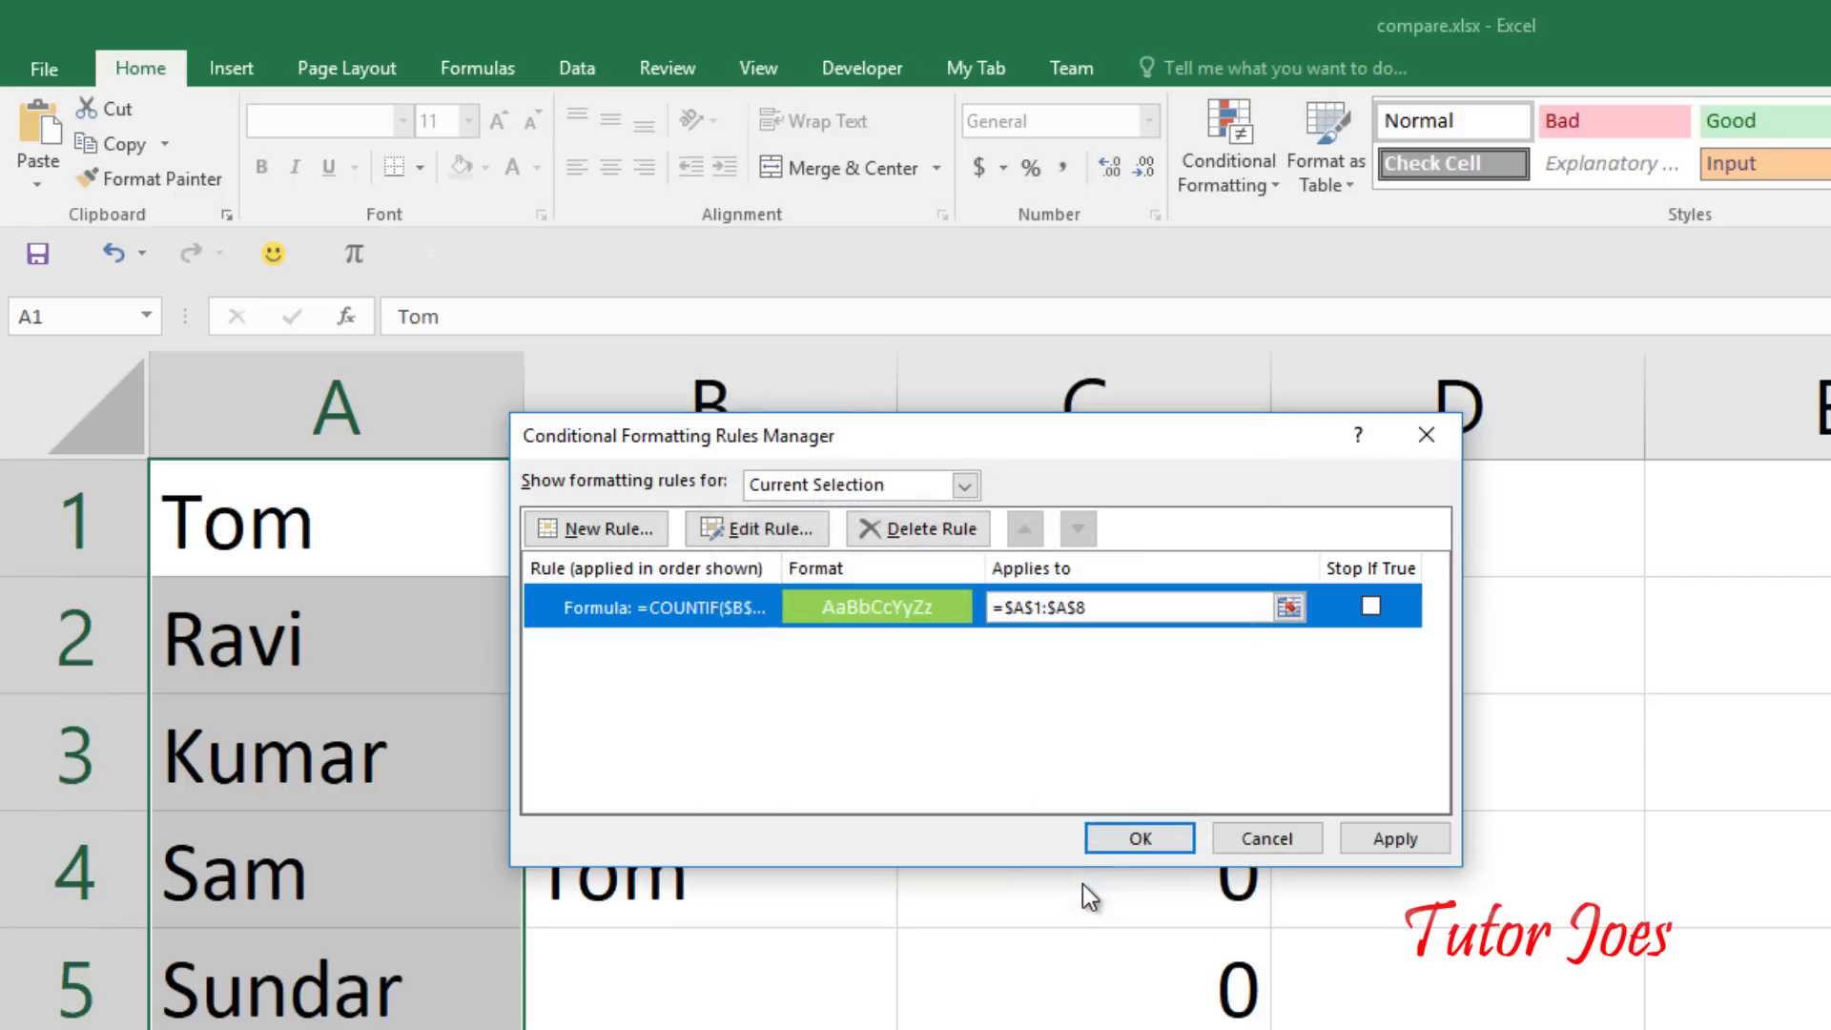
pyautogui.click(1405, 845)
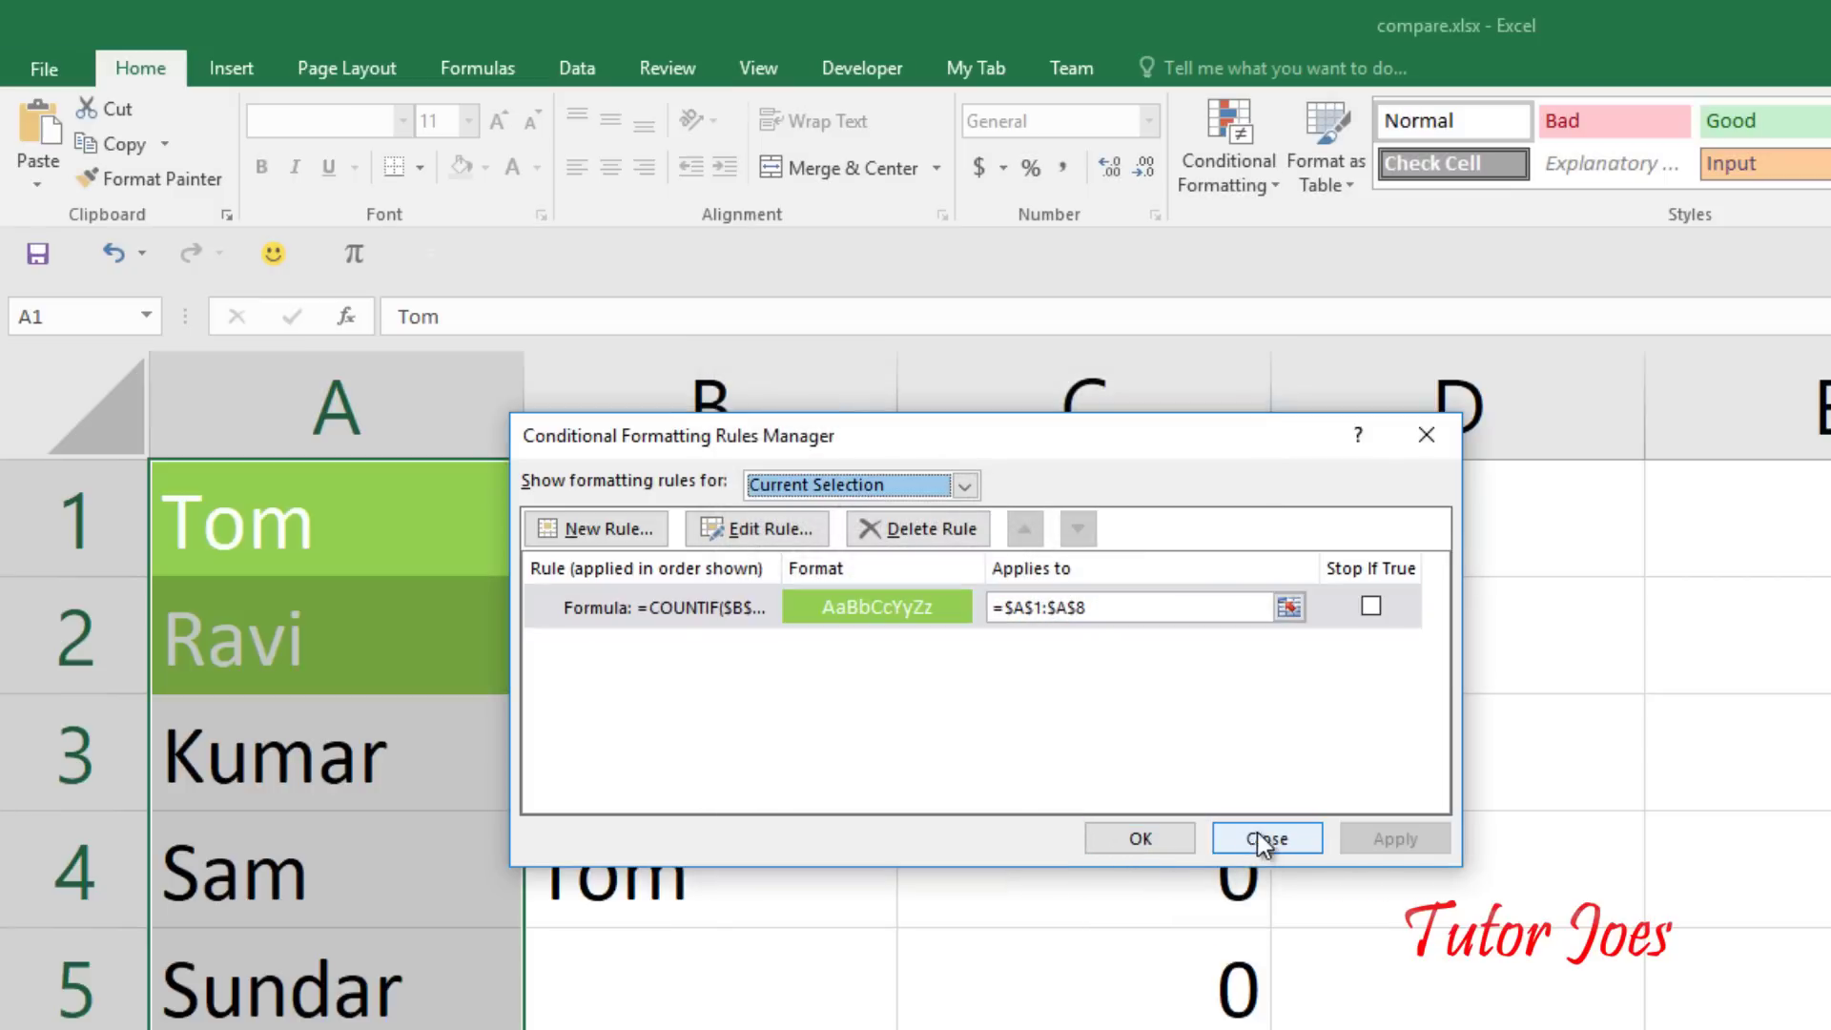
pyautogui.click(1162, 835)
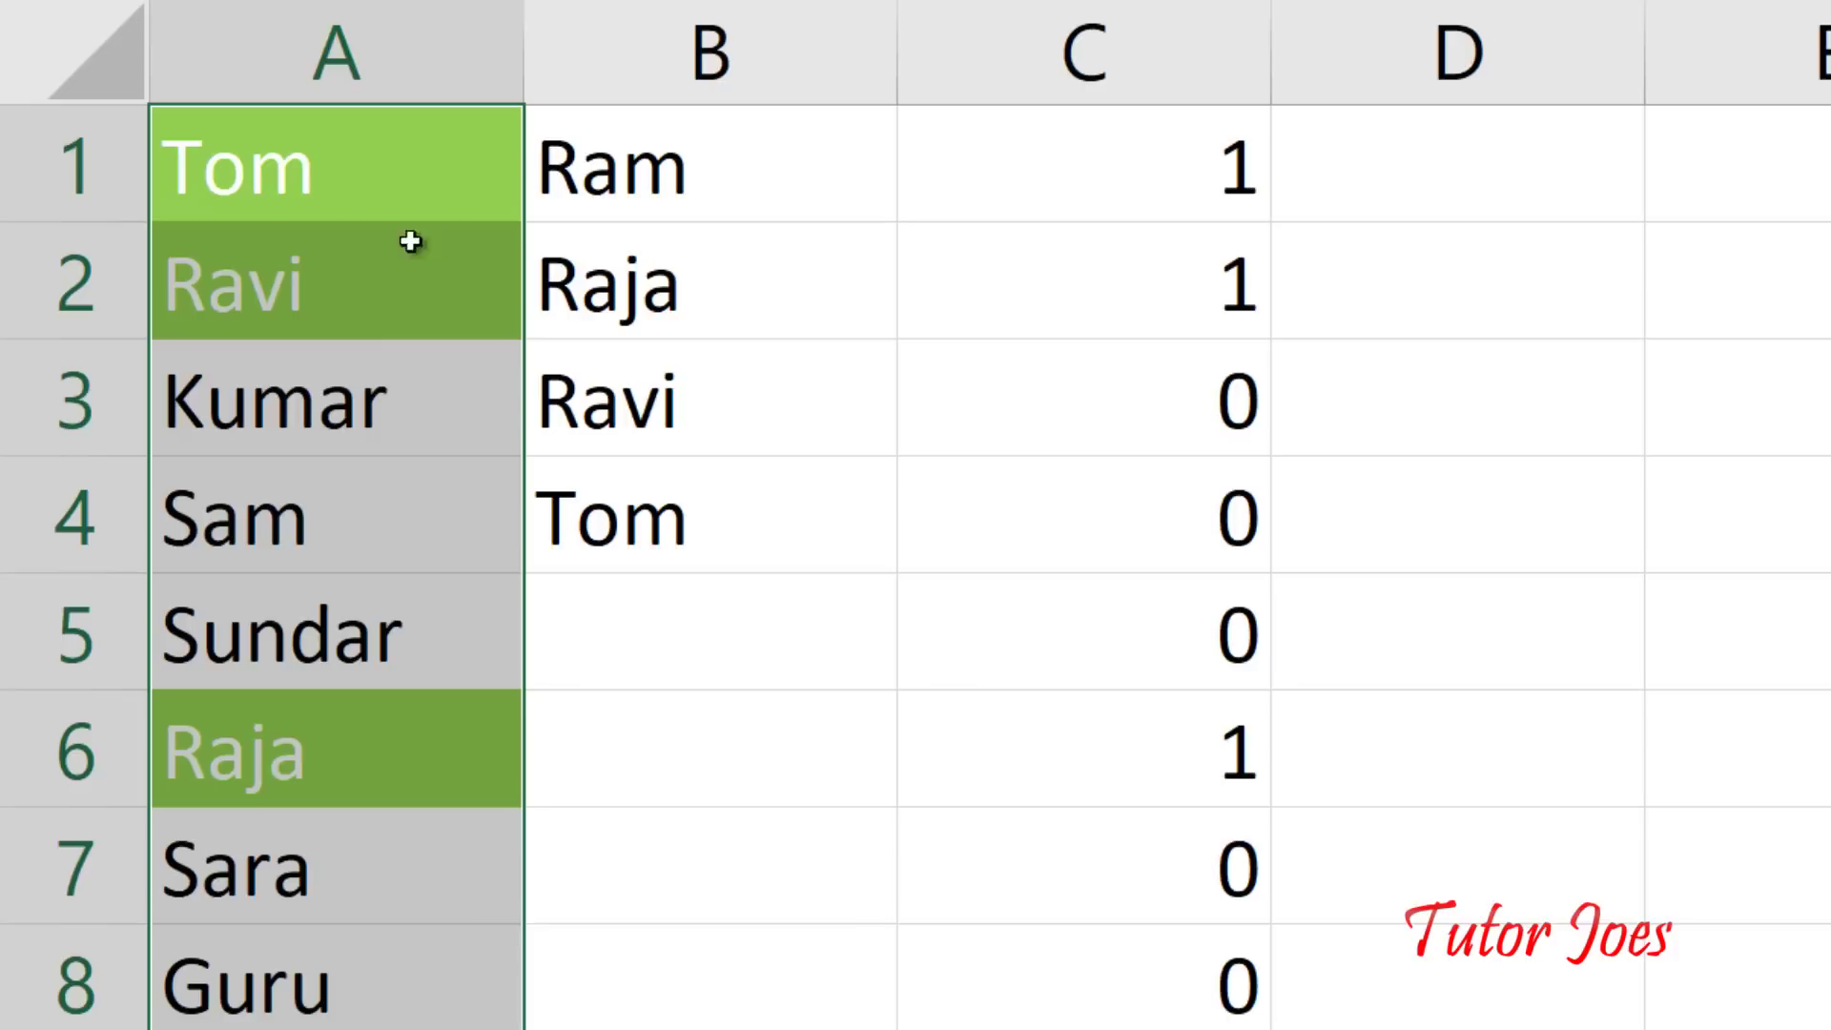
# Delete Tom from B4 and clear the COUNTIF counts from column C
pyautogui.click(735, 513)
pyautogui.press('Delete')
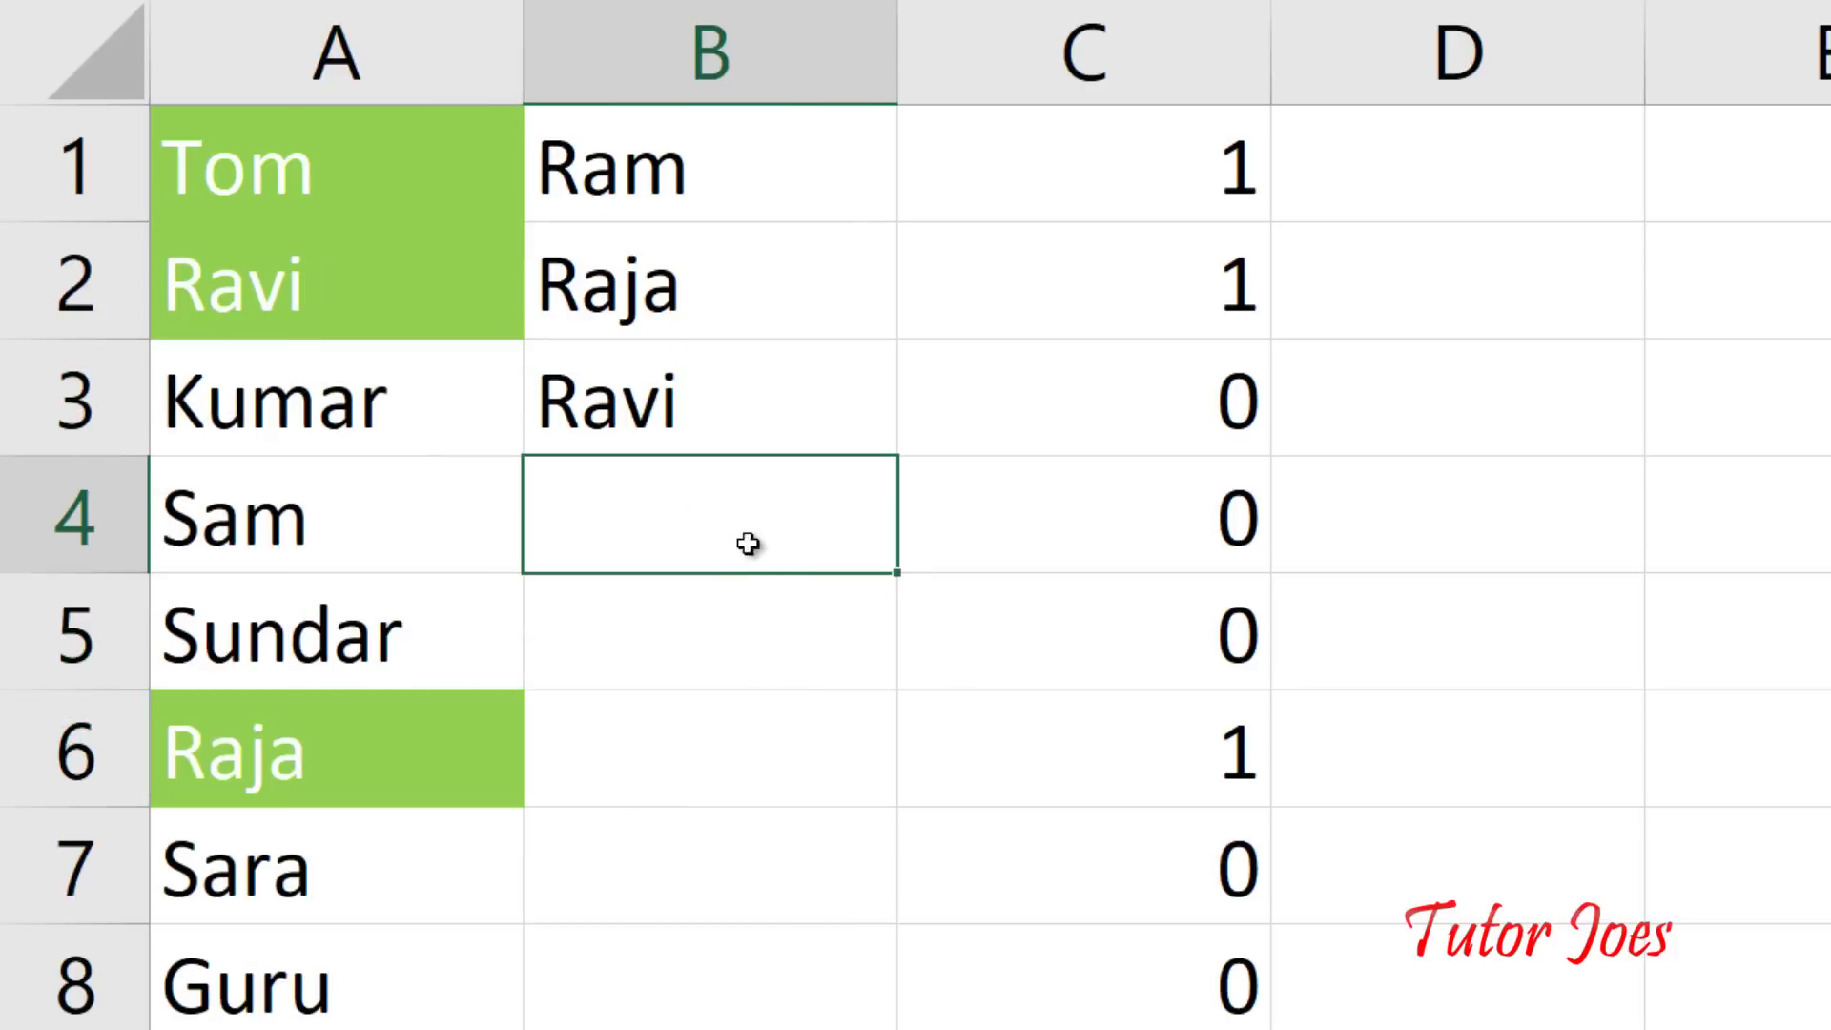
pyautogui.click(1231, 7)
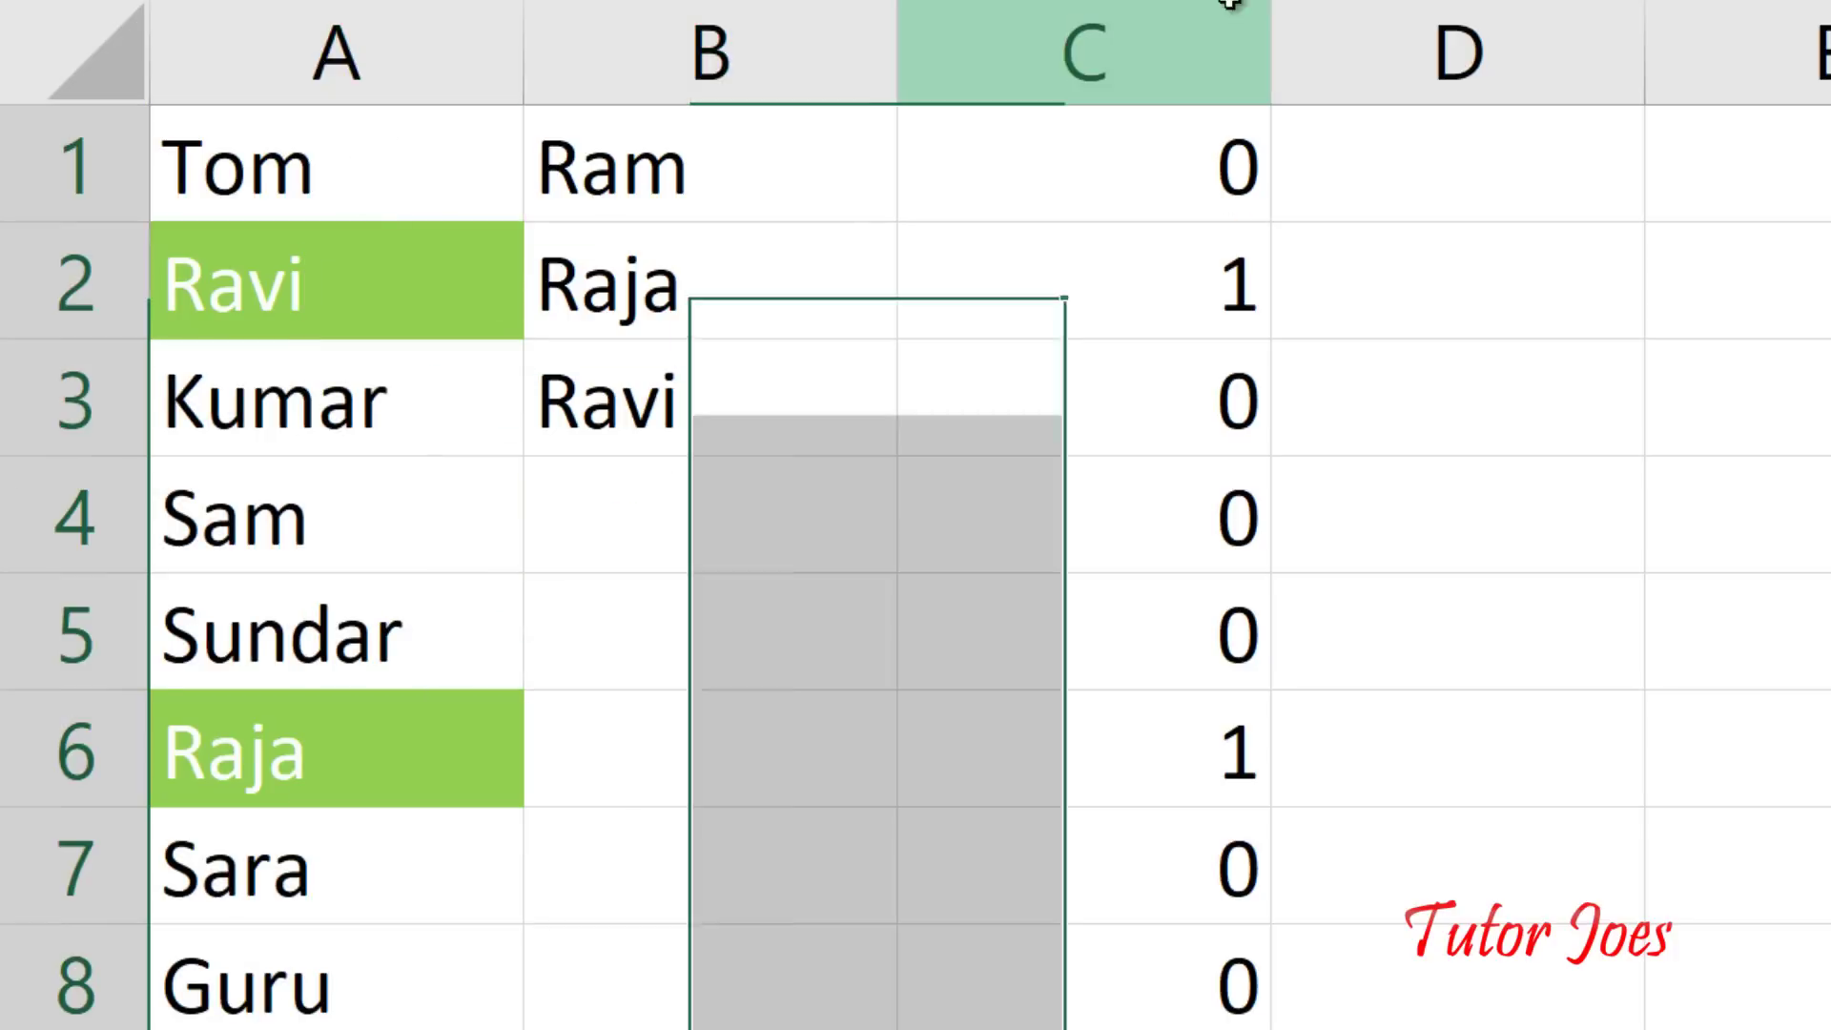
pyautogui.press('Delete')
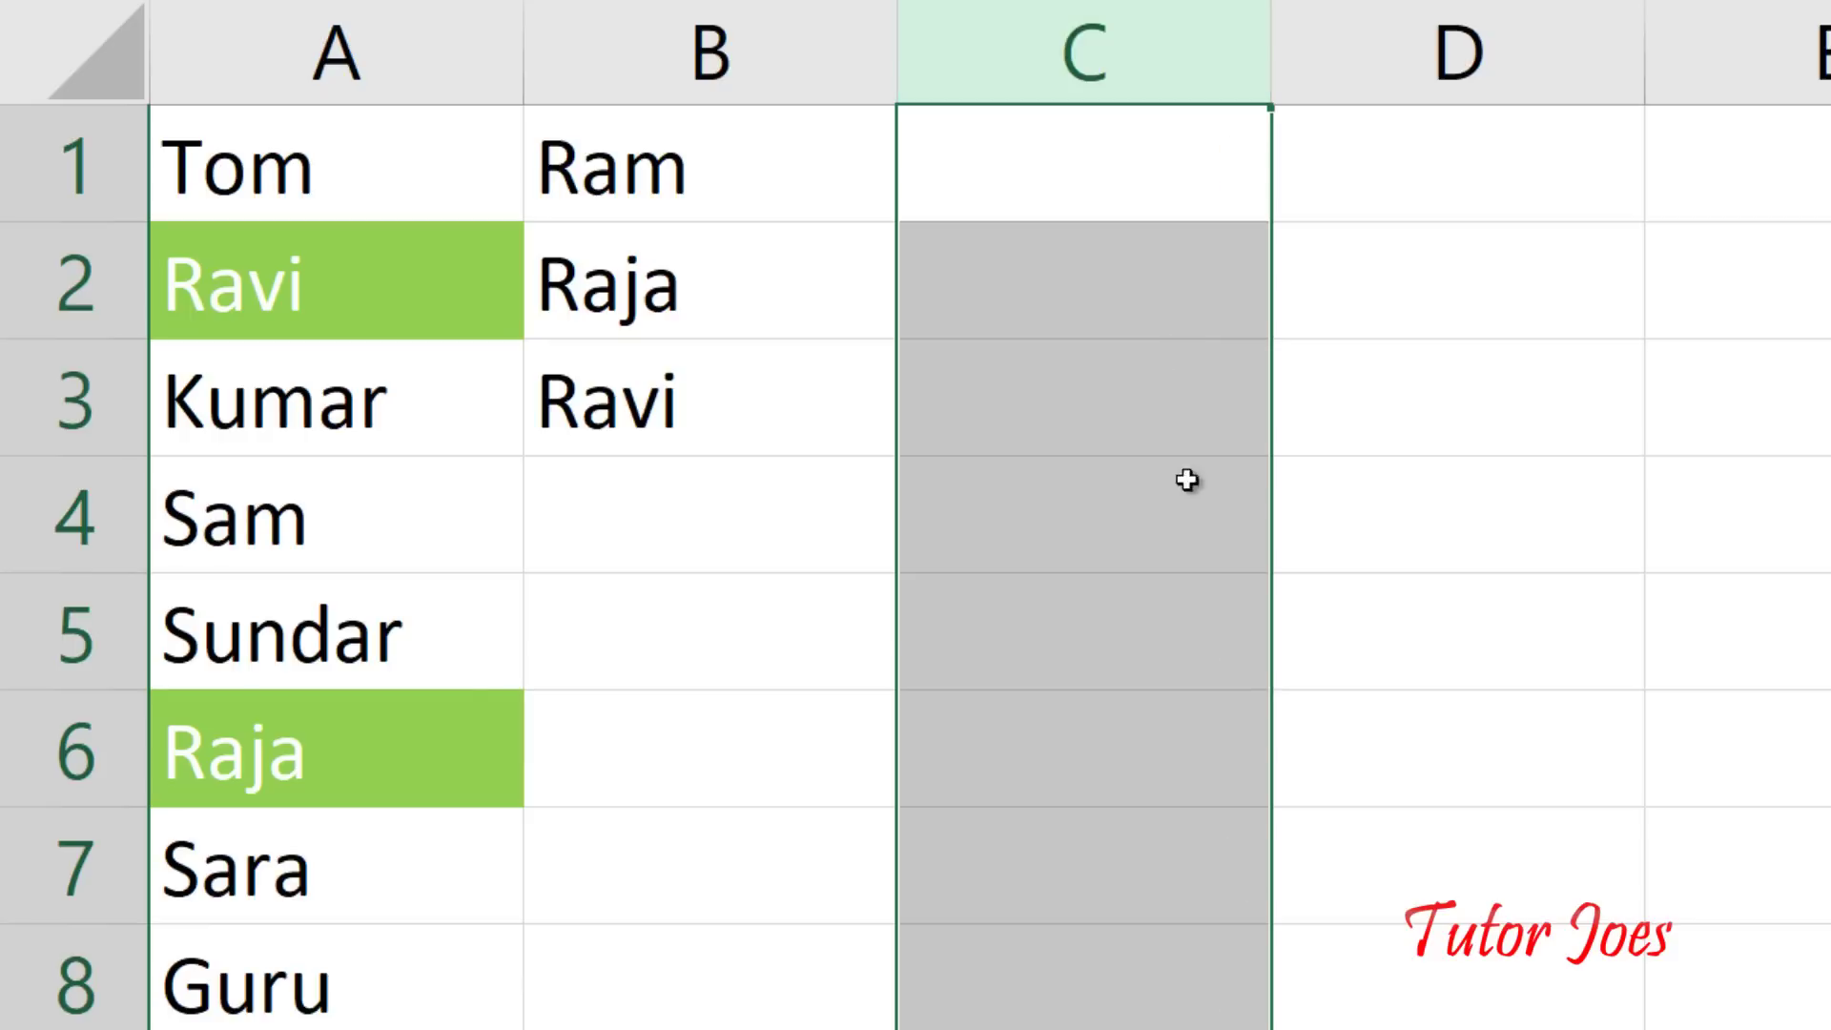
pyautogui.click(621, 519)
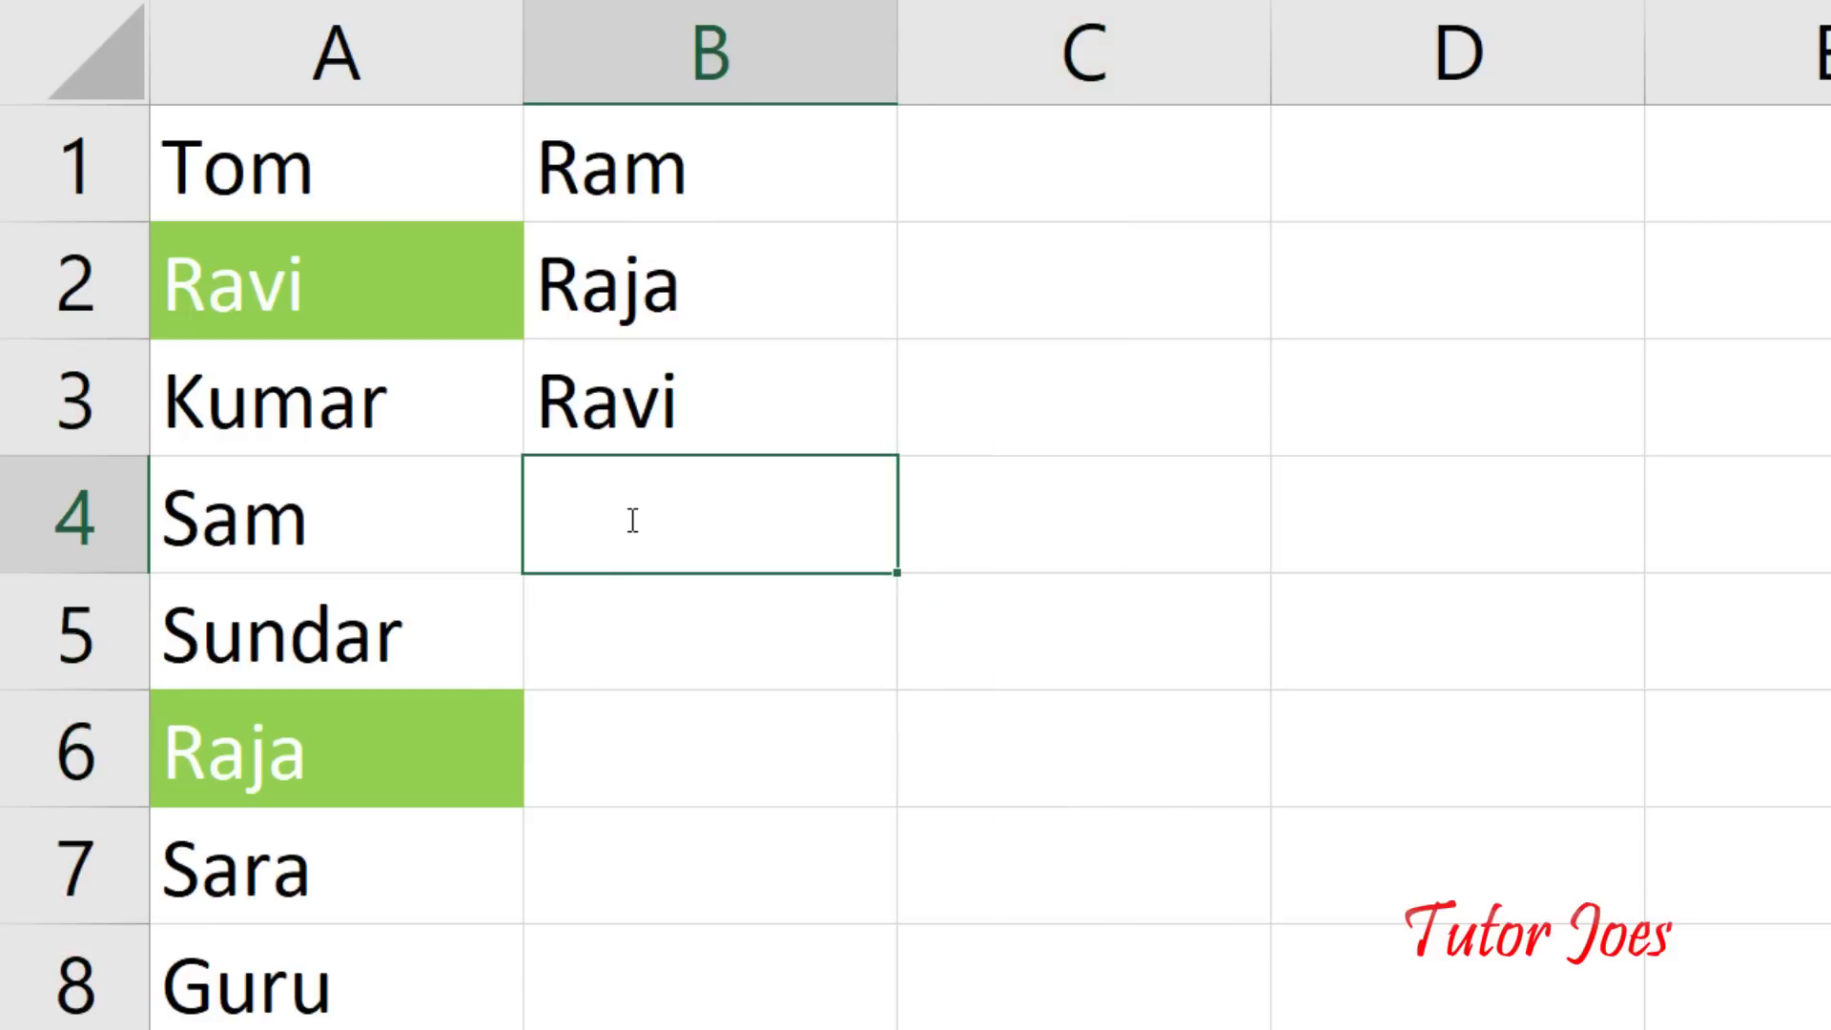
# Enter guru, sundar and suresh into cells B4, B5 and B6
pyautogui.write('guru')
pyautogui.press('Return')
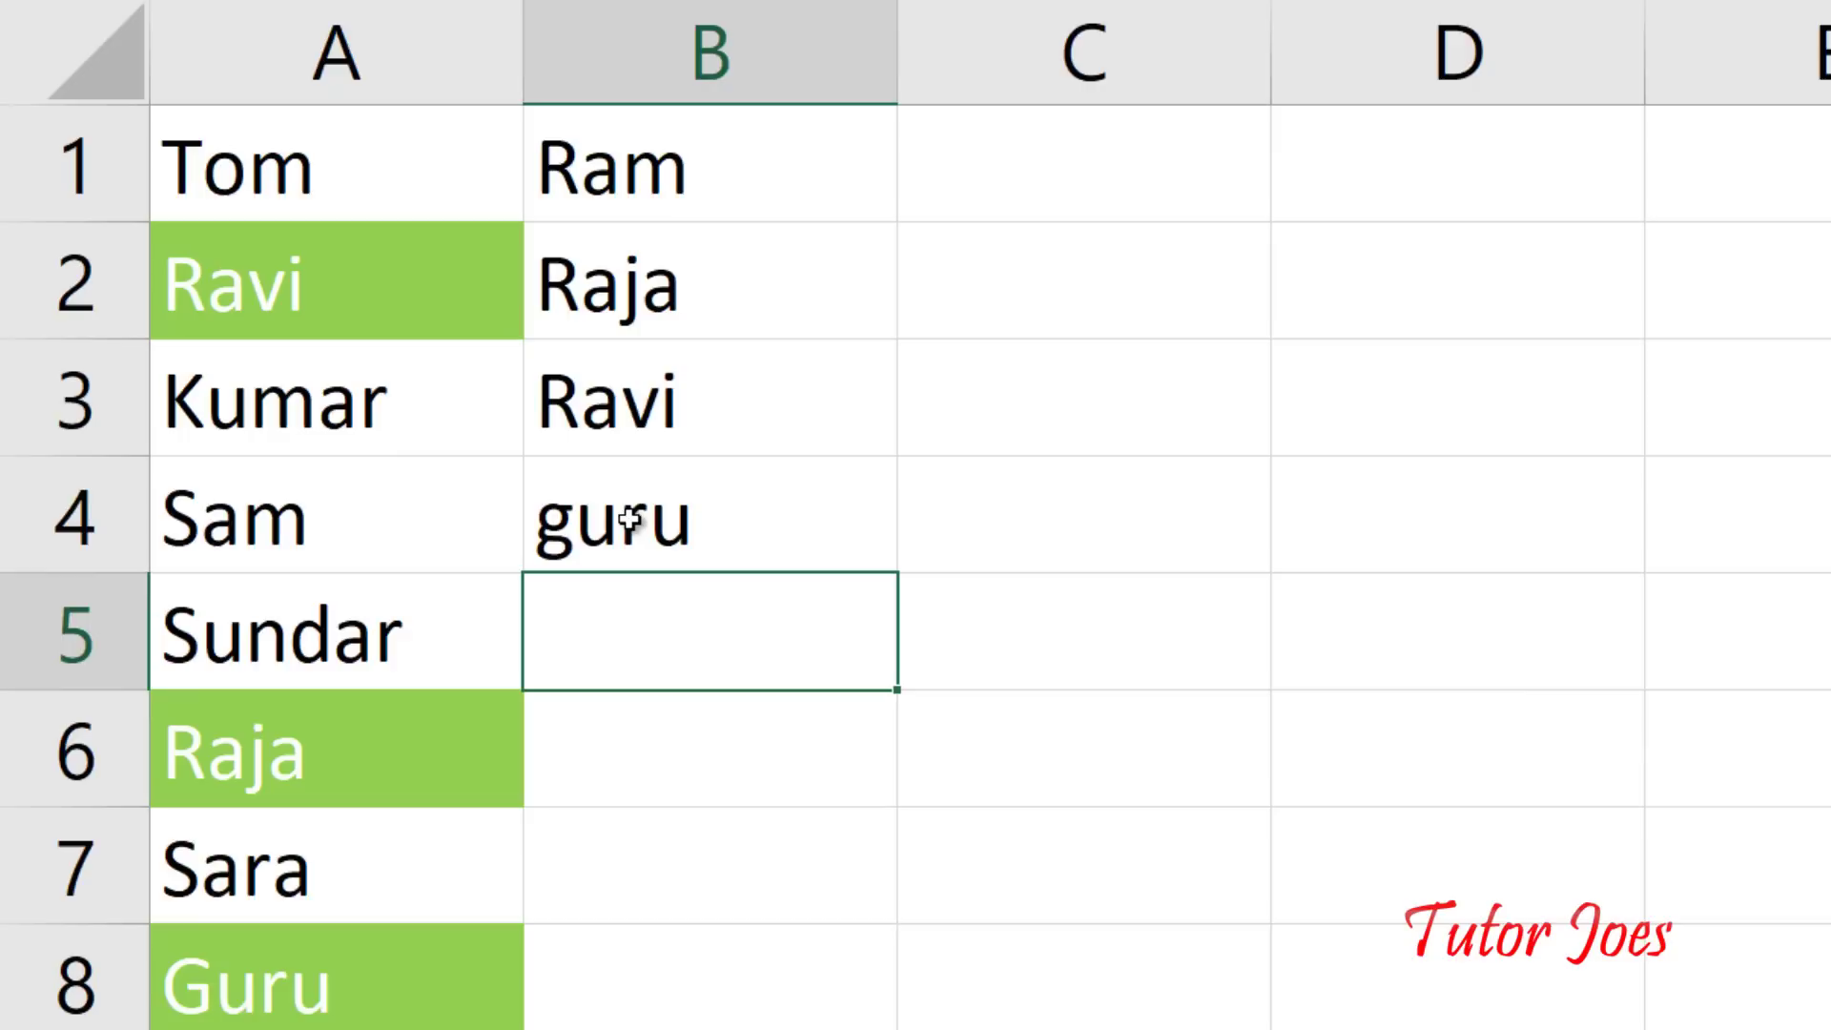
pyautogui.click(625, 519)
pyautogui.click(272, 985)
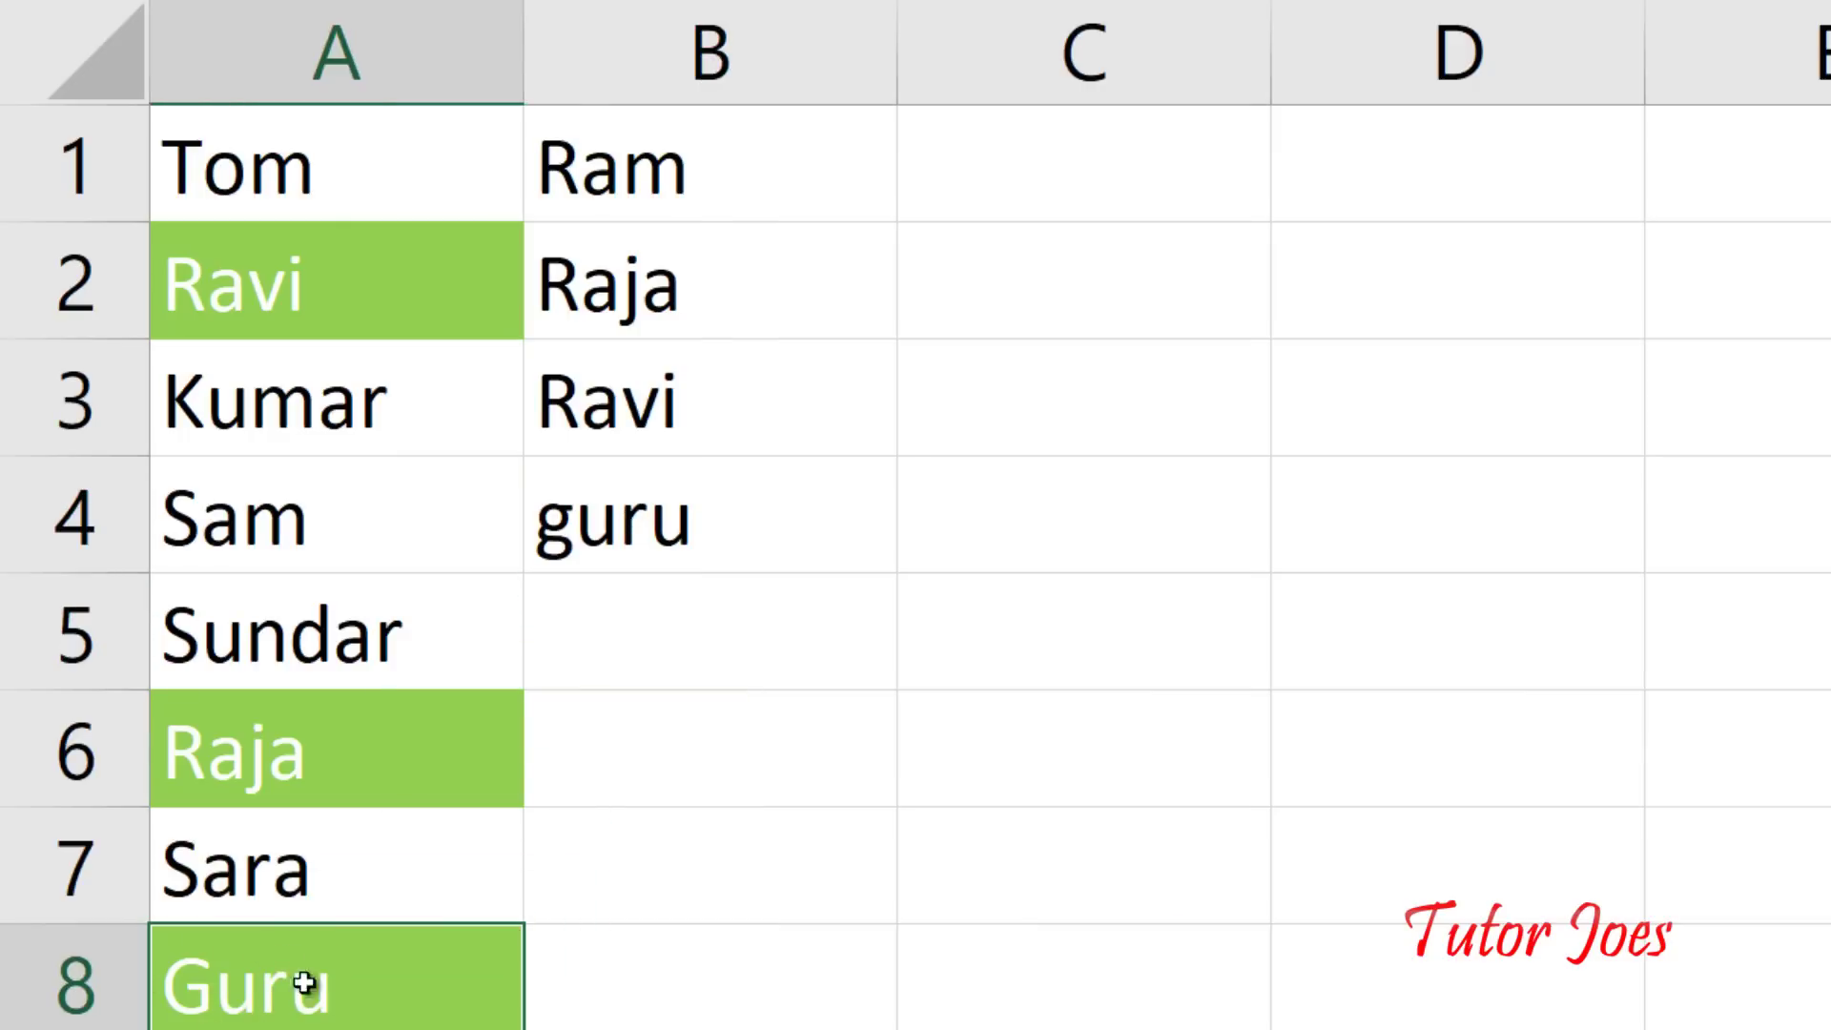
pyautogui.click(666, 660)
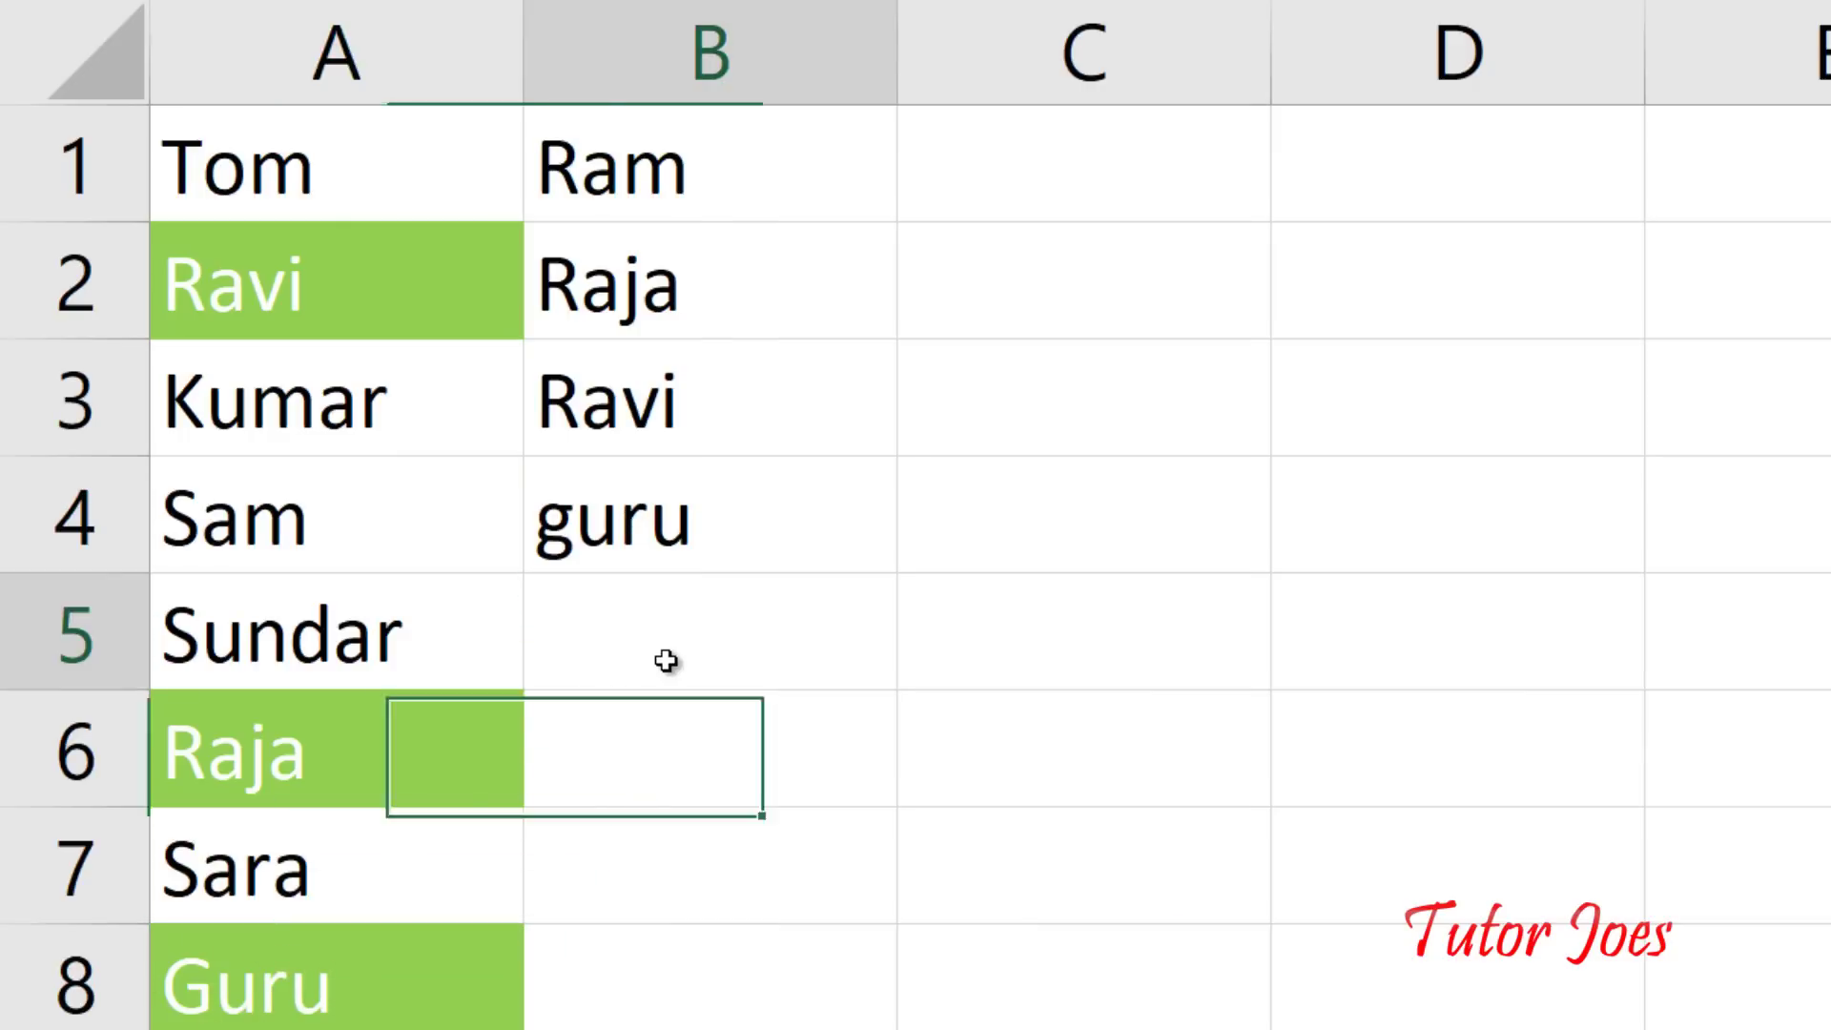
pyautogui.write('sundare')
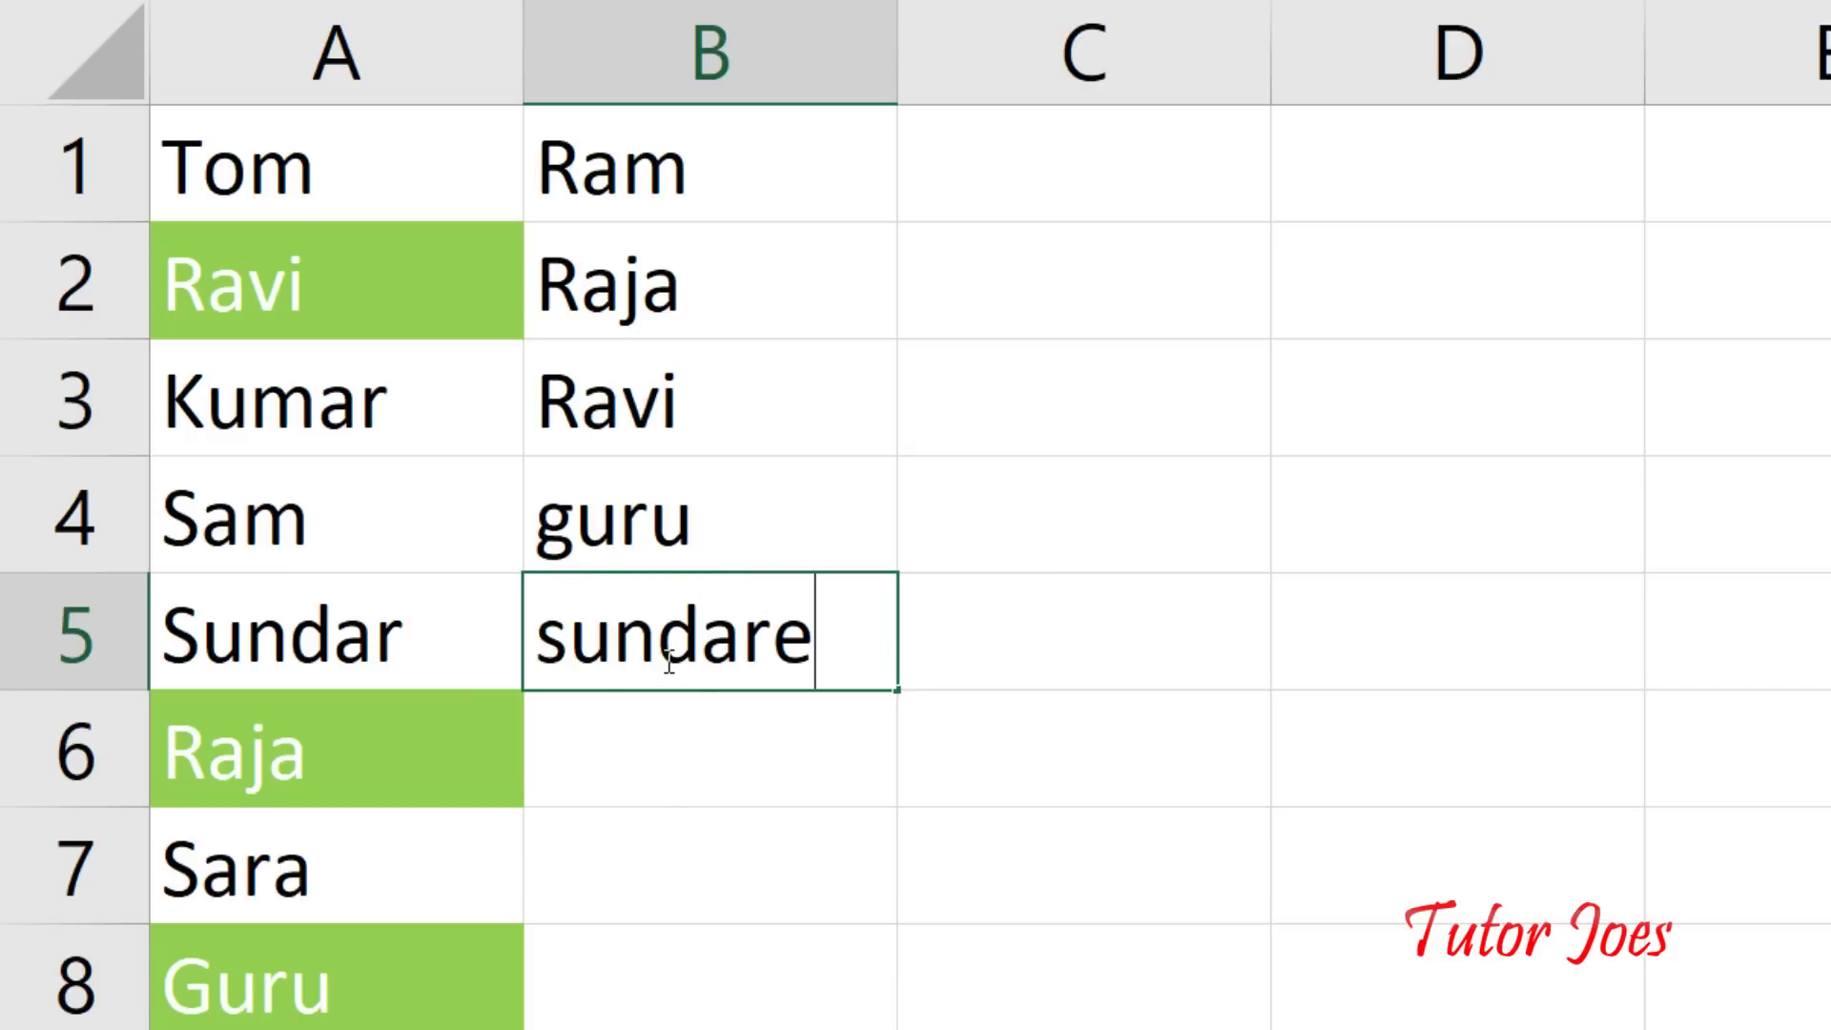
pyautogui.press('BackSpace')
pyautogui.press('Return')
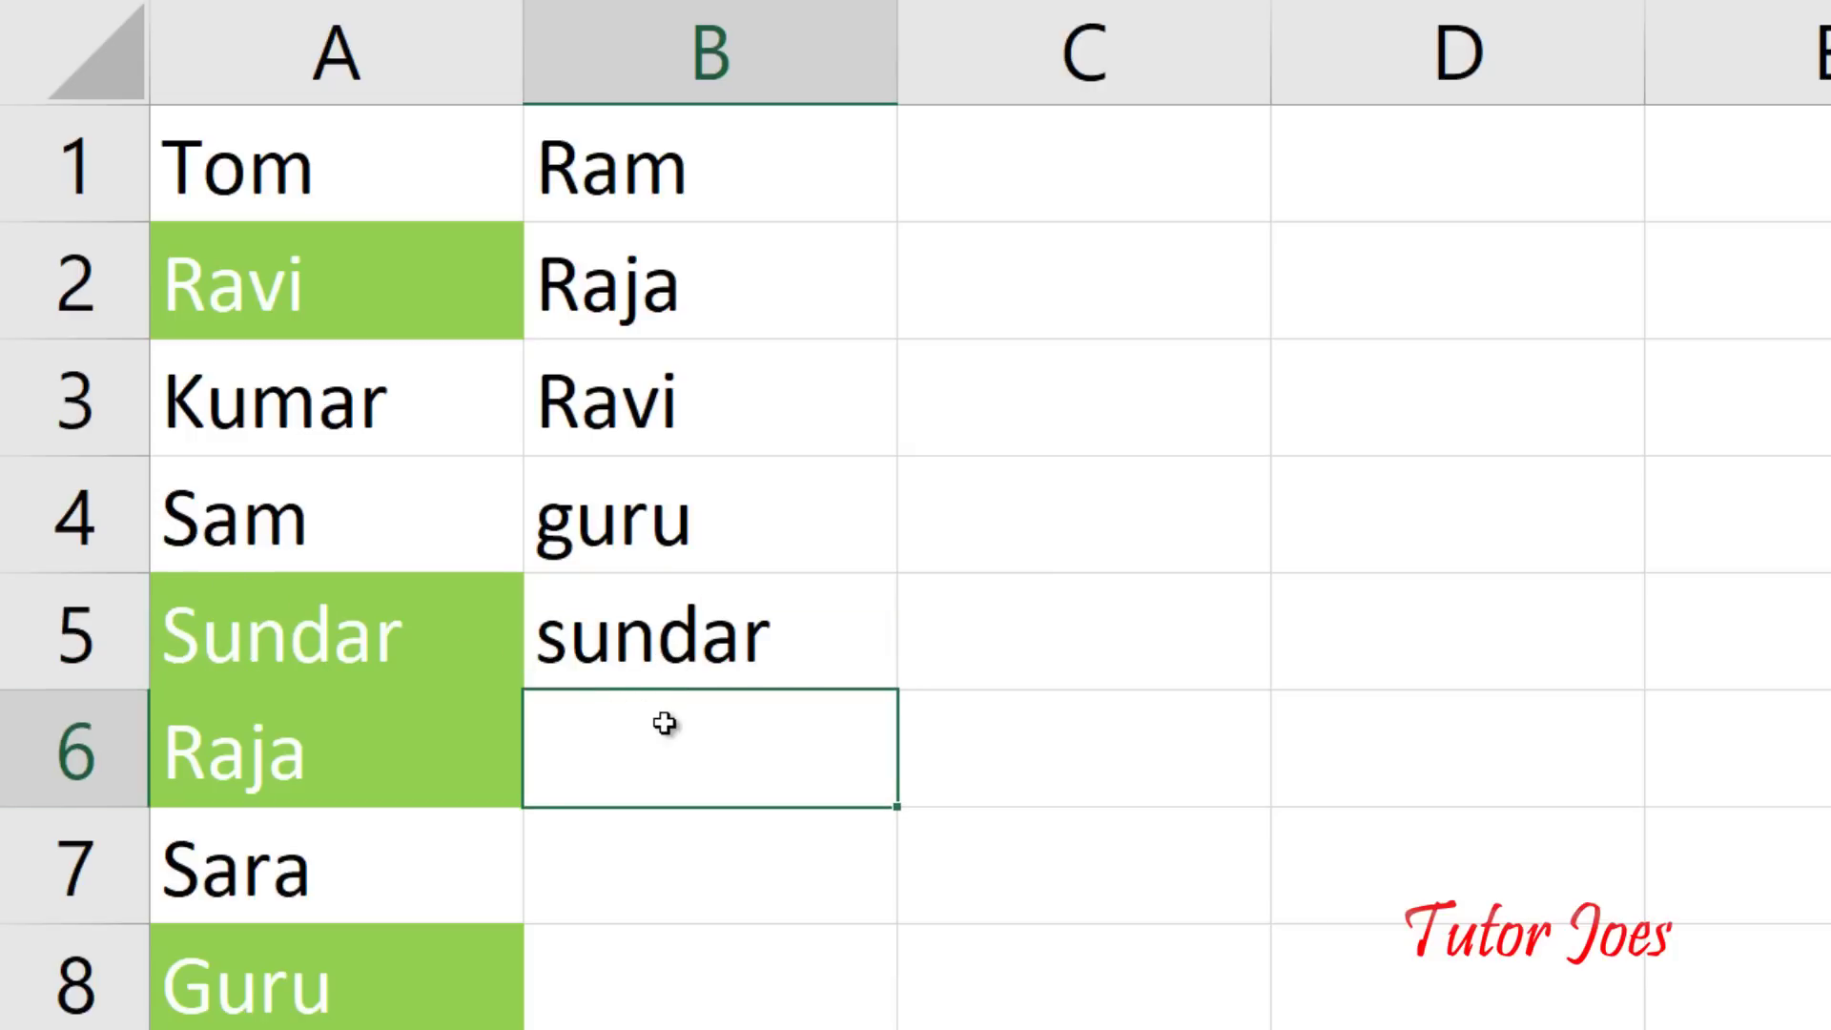
pyautogui.write('sur')
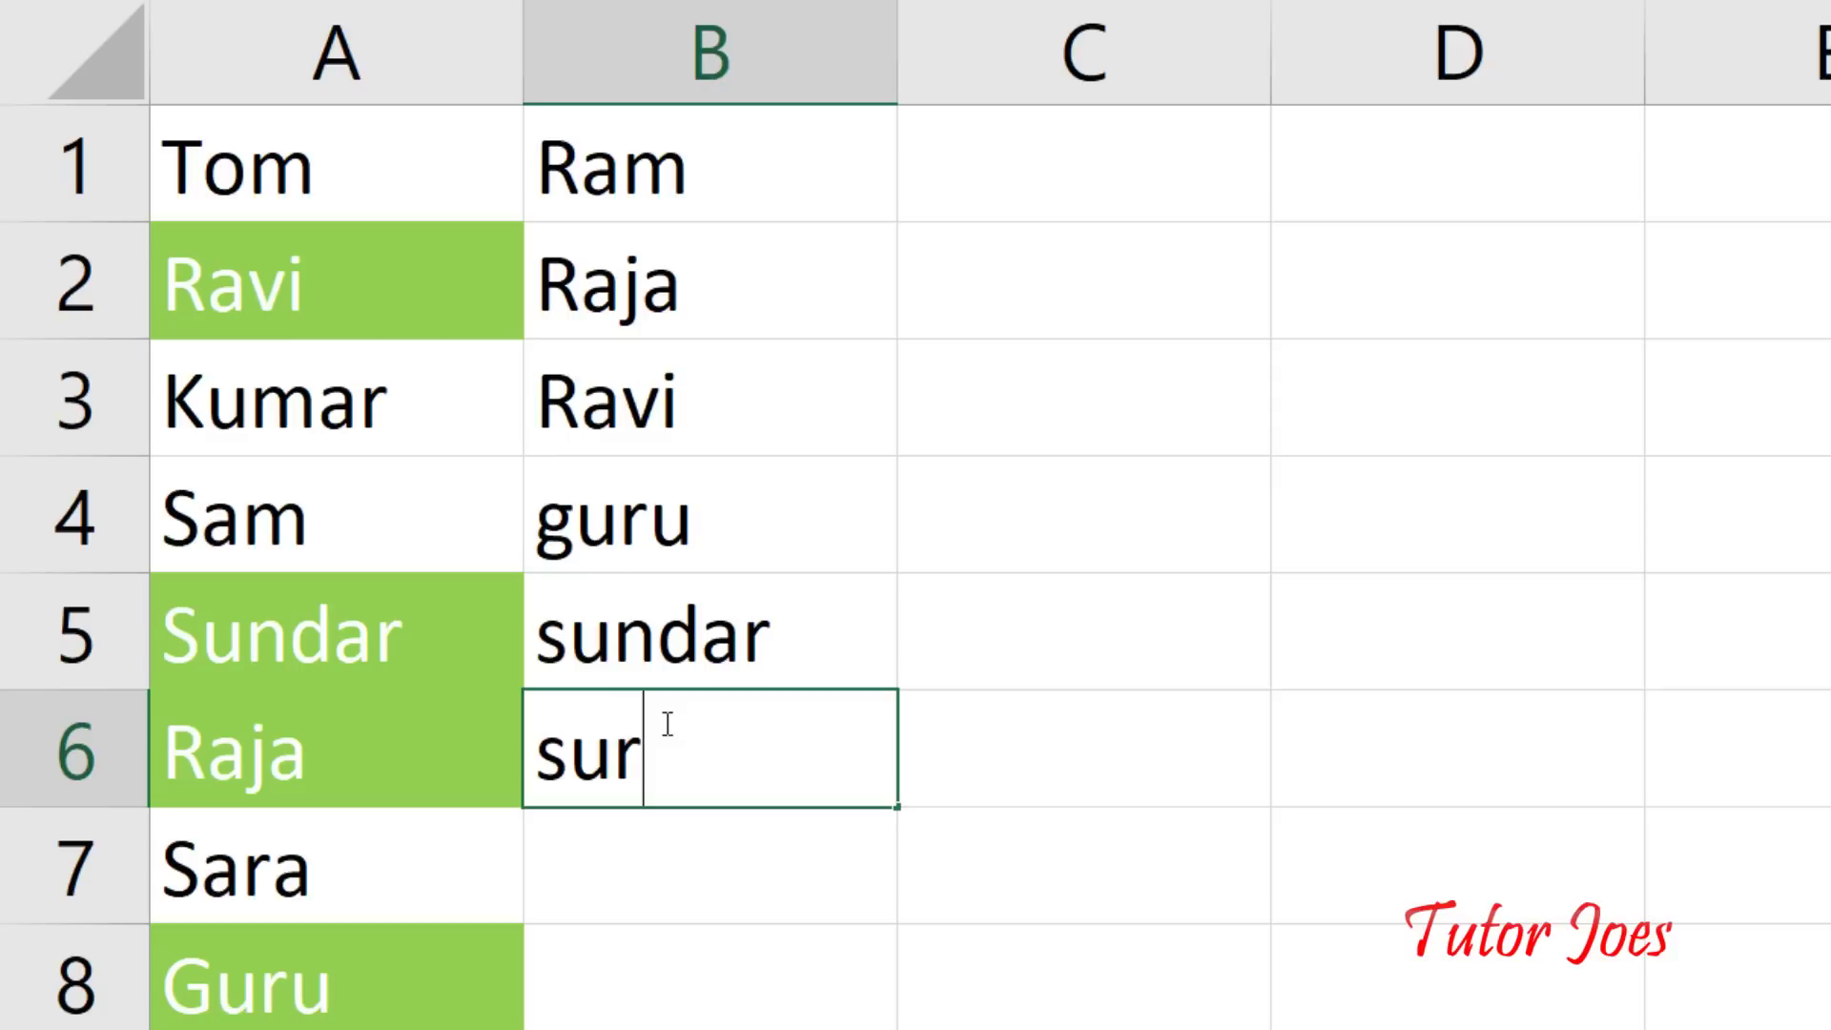
pyautogui.write('esh')
pyautogui.press('Return')
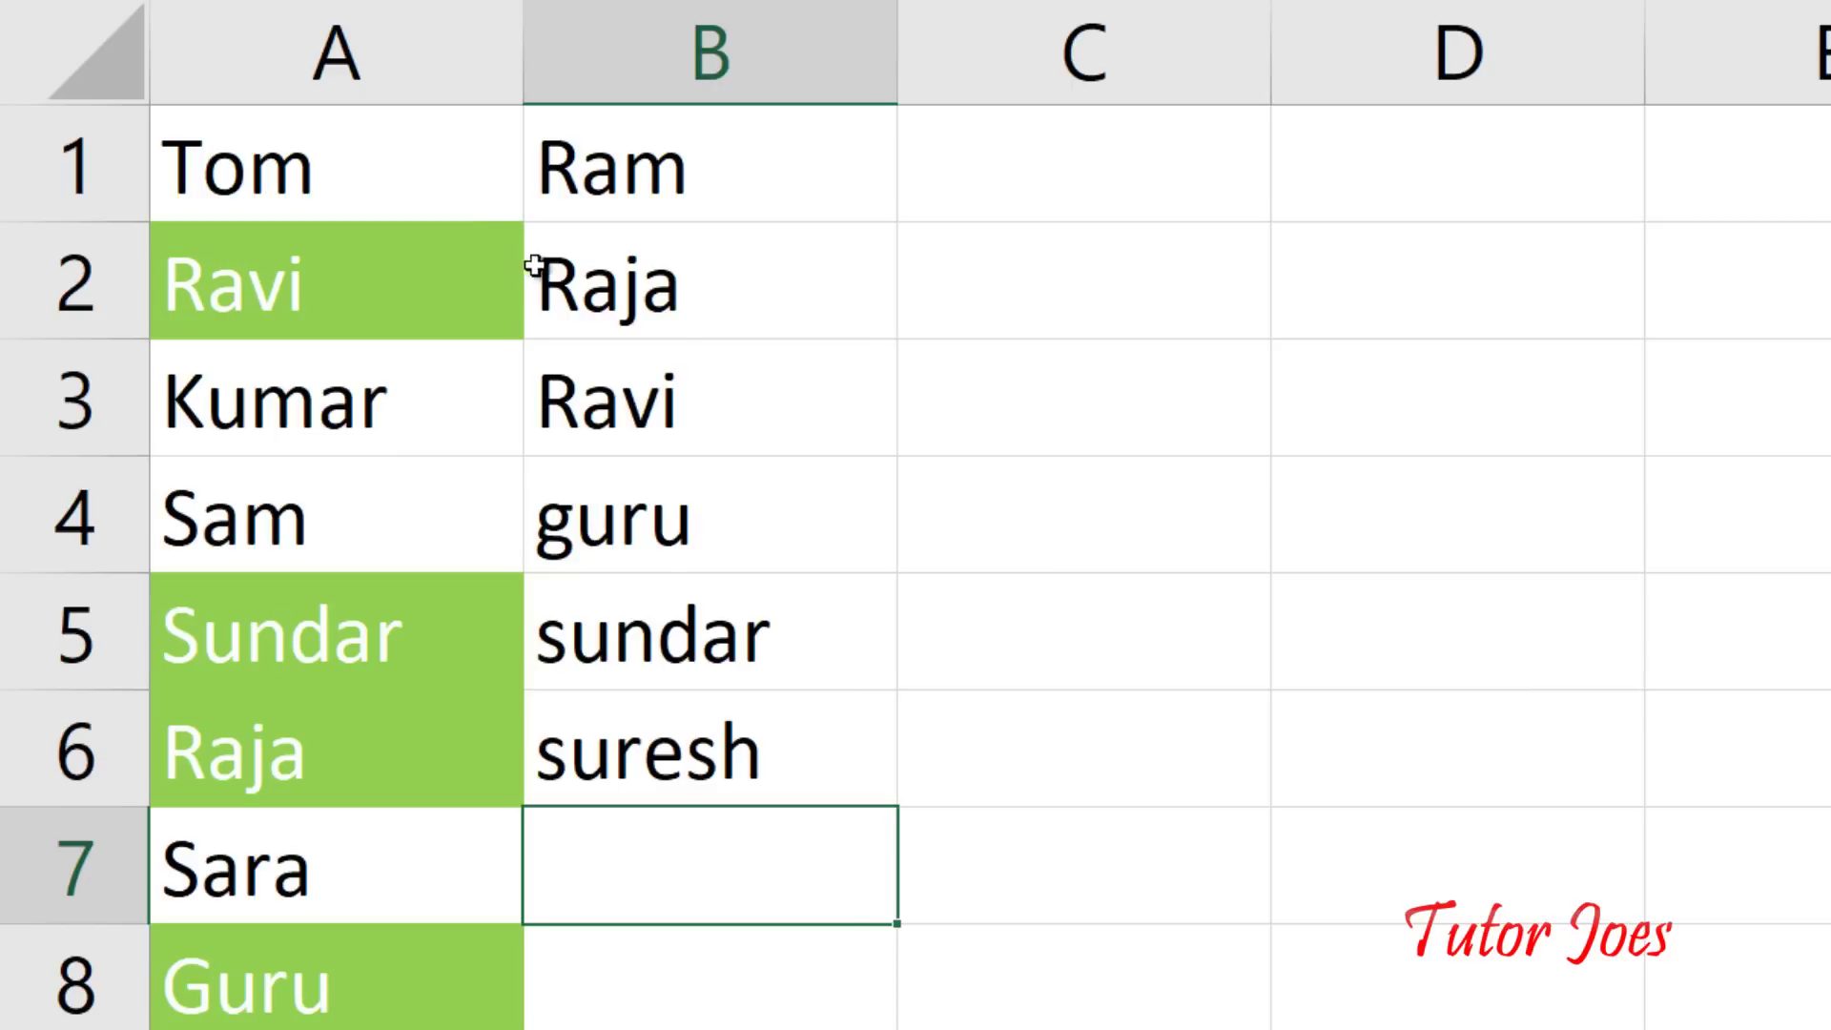
pyautogui.moveTo(341, 143)
pyautogui.mouseDown()
pyautogui.moveTo(342, 405)
pyautogui.moveTo(175, 871)
pyautogui.mouseUp()
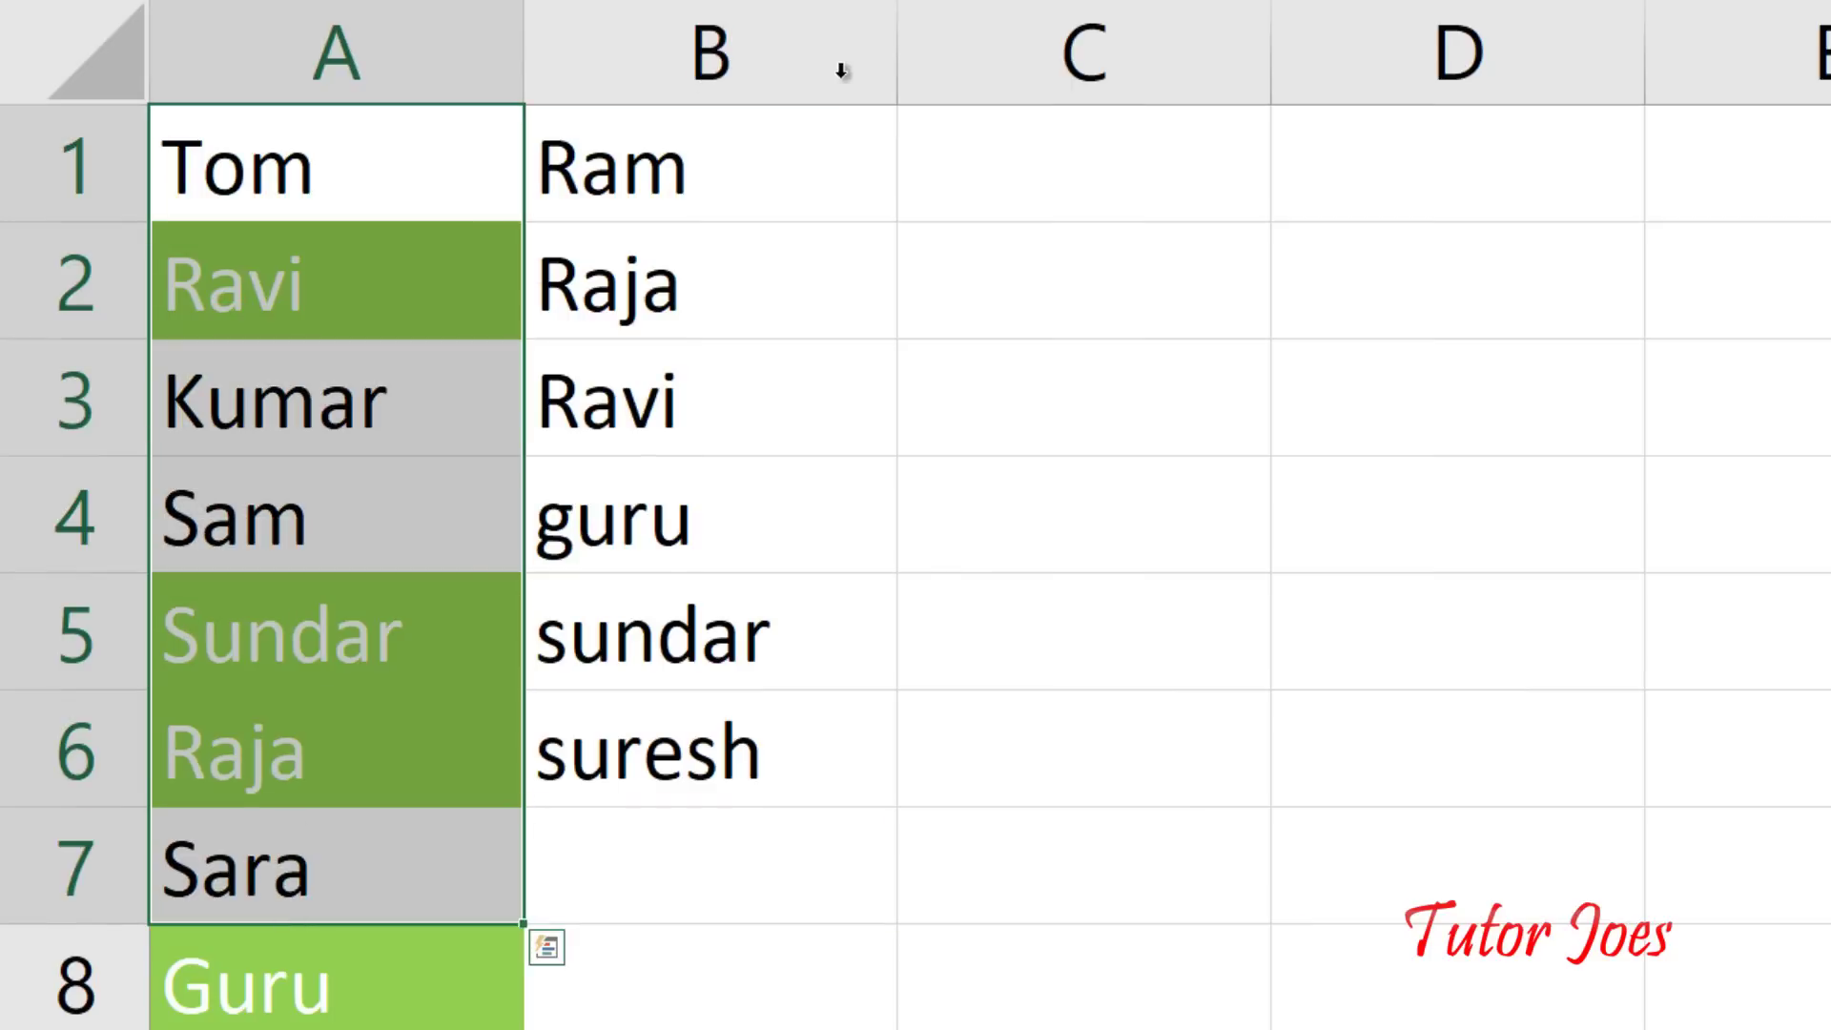
pyautogui.moveTo(821, 162)
pyautogui.mouseDown()
pyautogui.moveTo(826, 422)
pyautogui.moveTo(754, 756)
pyautogui.mouseUp()
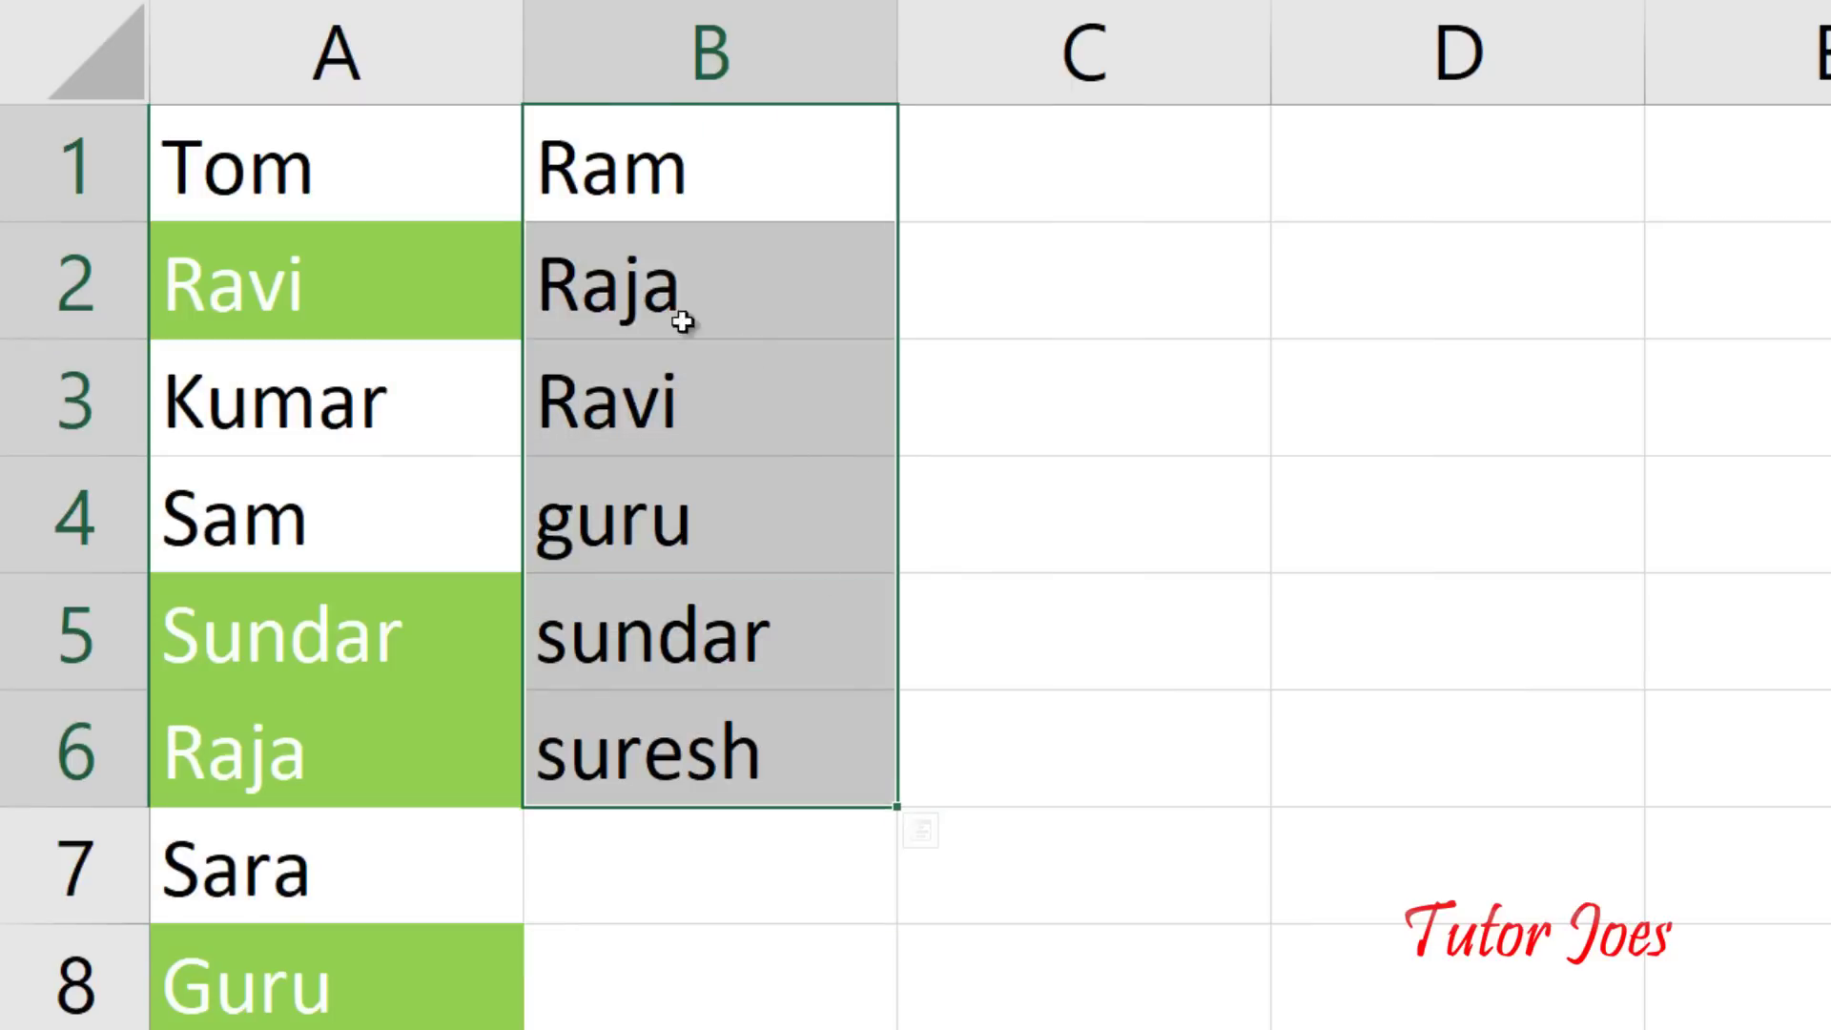